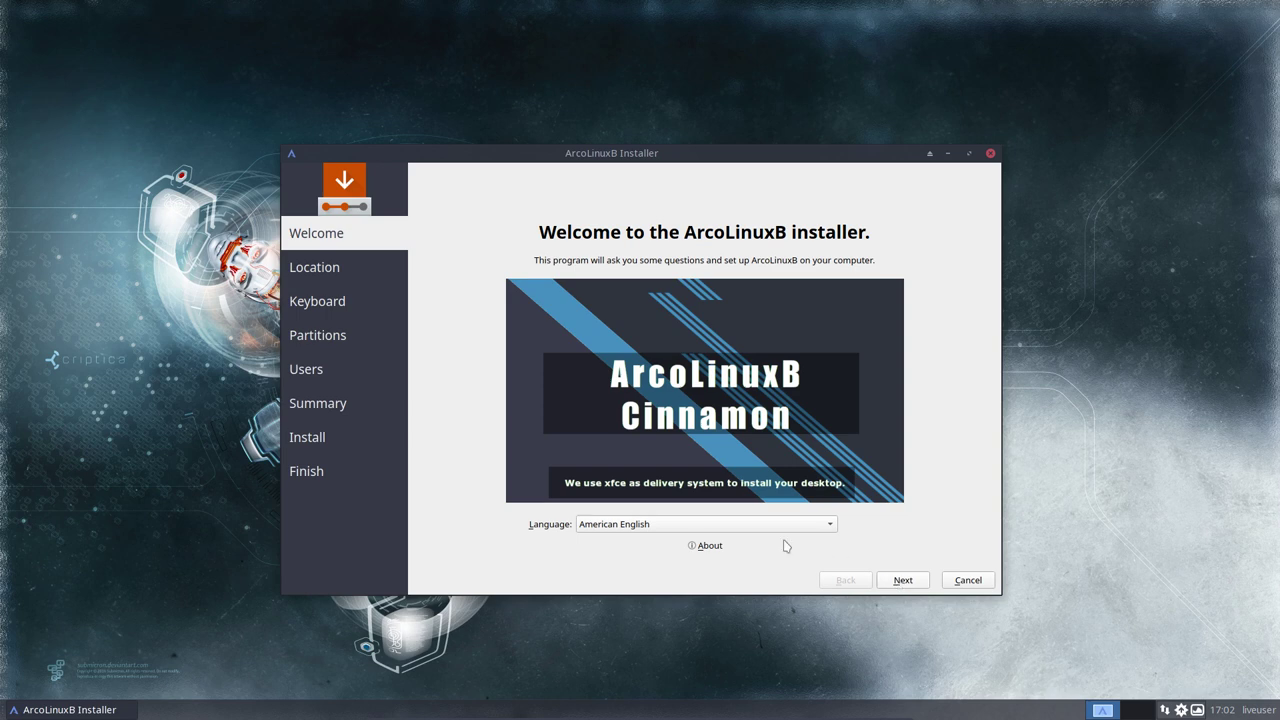
# Step: Keep American English as the installer language and continue
pyautogui.click(636, 530)
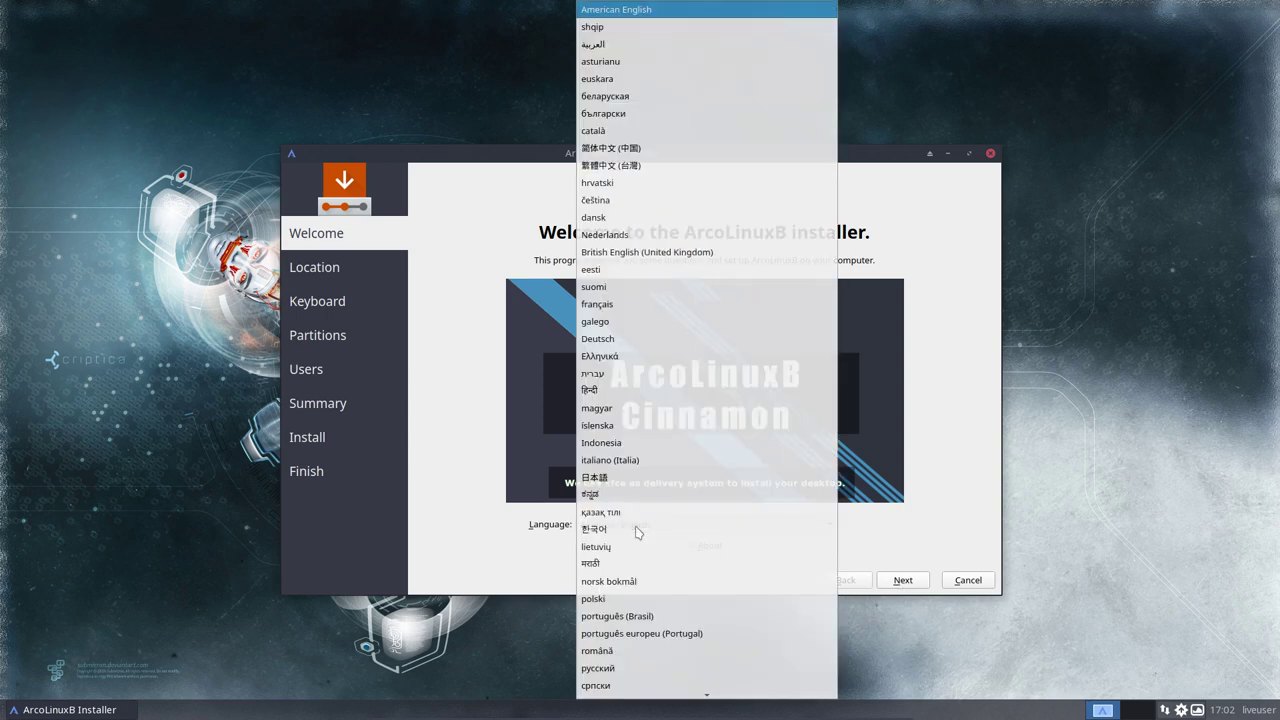
pyautogui.click(482, 531)
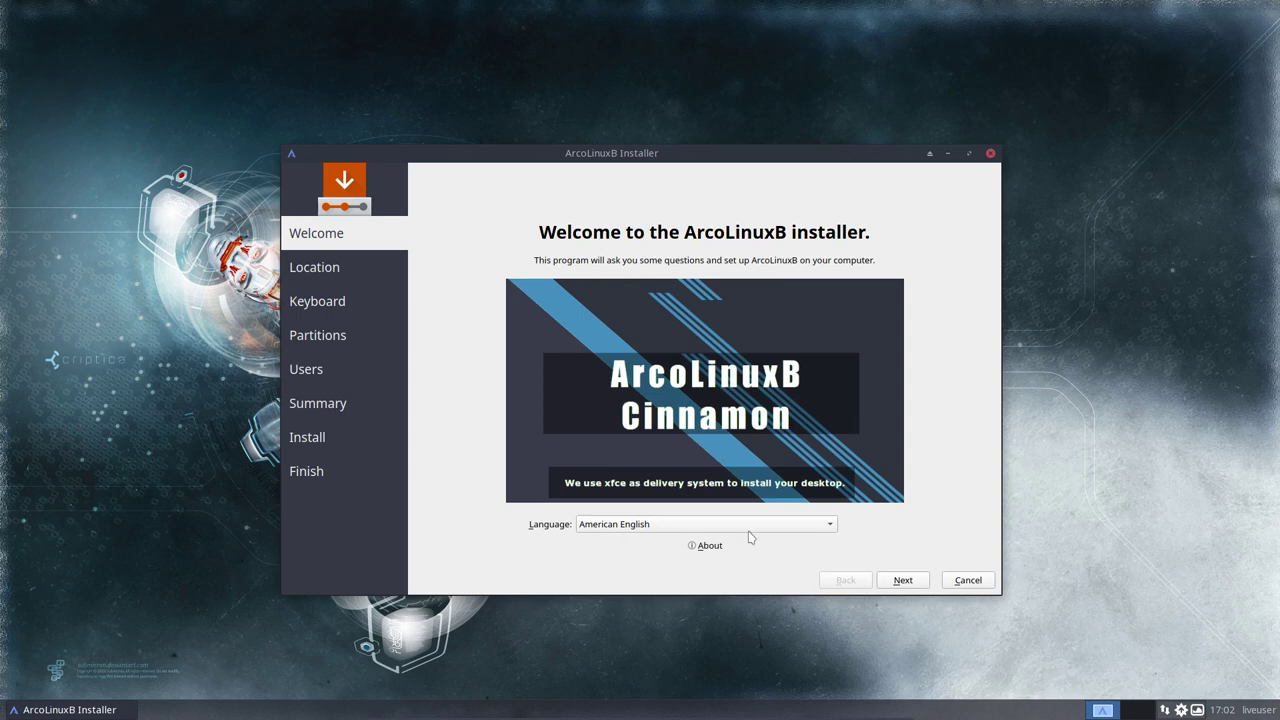
pyautogui.click(904, 582)
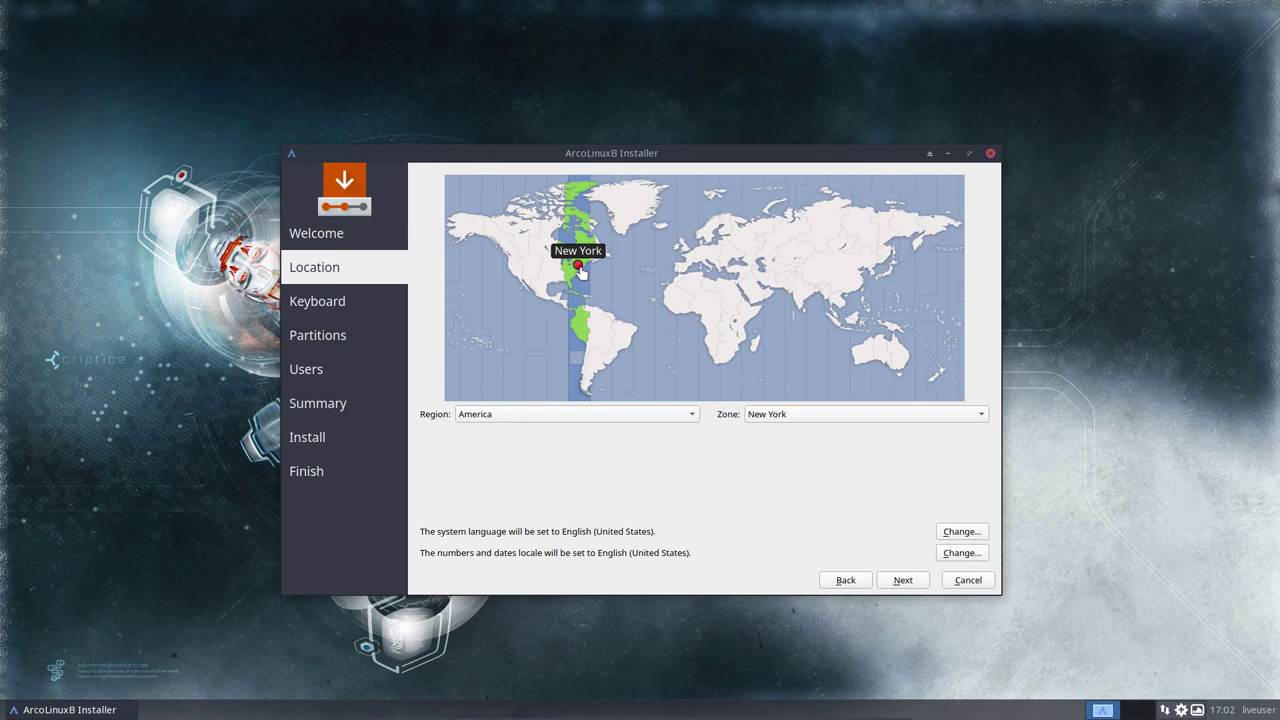
# Step: Set the time zone to Europe/Brussels and leave the en_US.UTF-8 locale unchanged
pyautogui.click(690, 258)
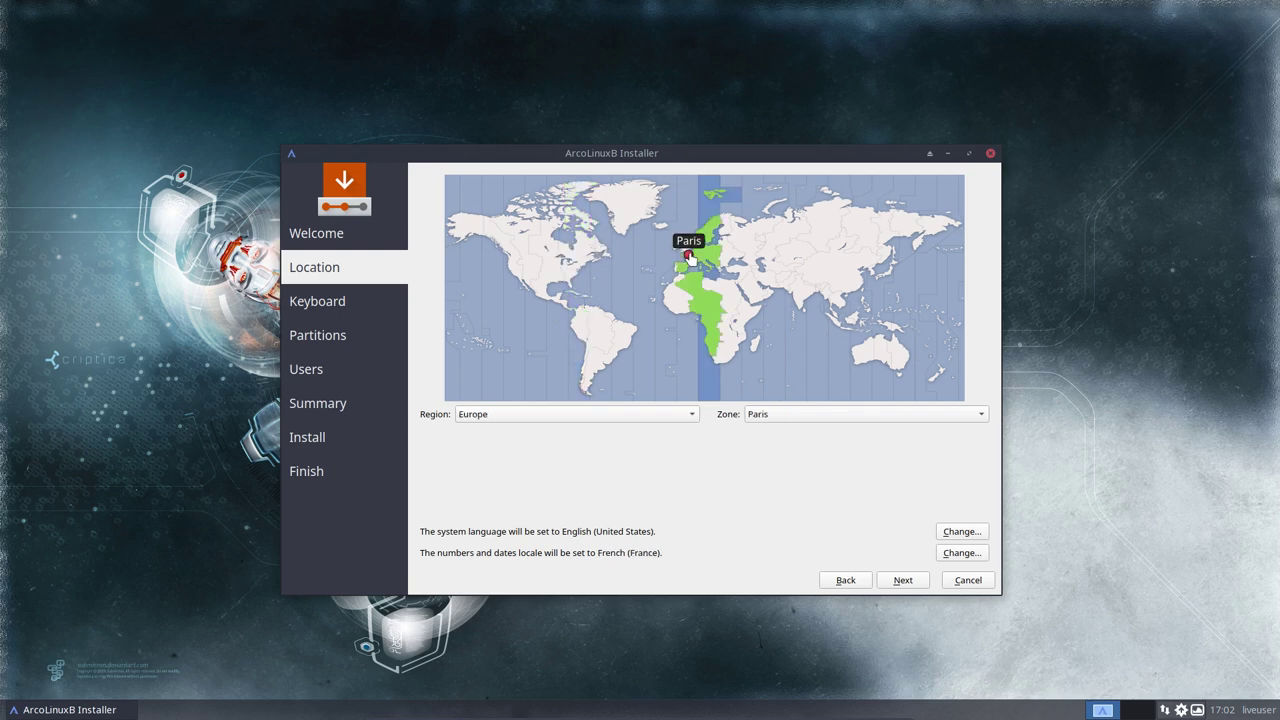
pyautogui.click(691, 256)
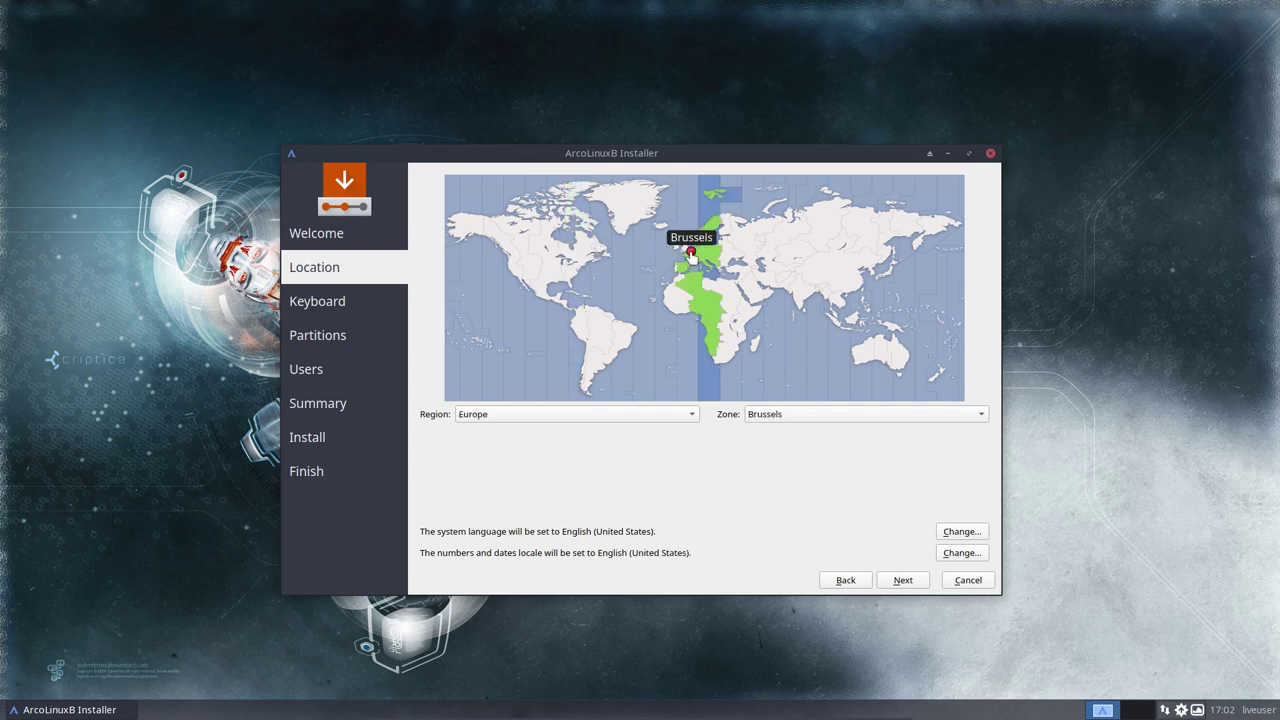
pyautogui.click(532, 413)
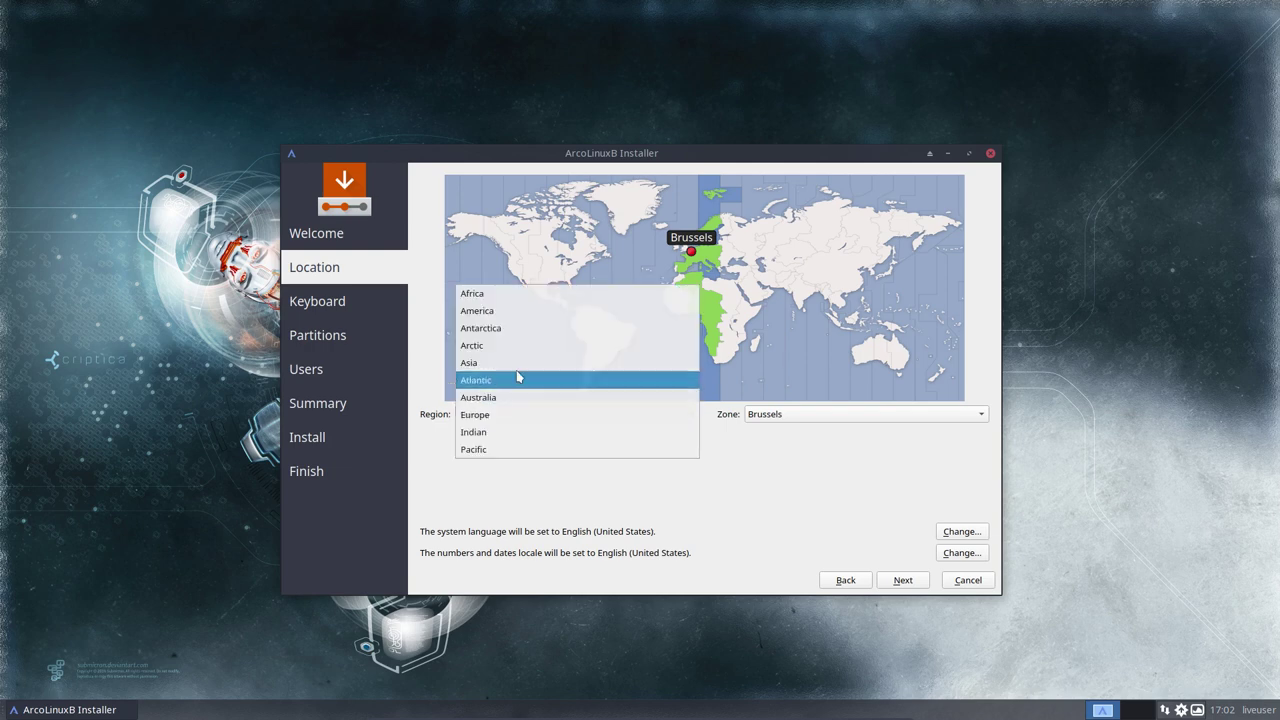
pyautogui.click(829, 471)
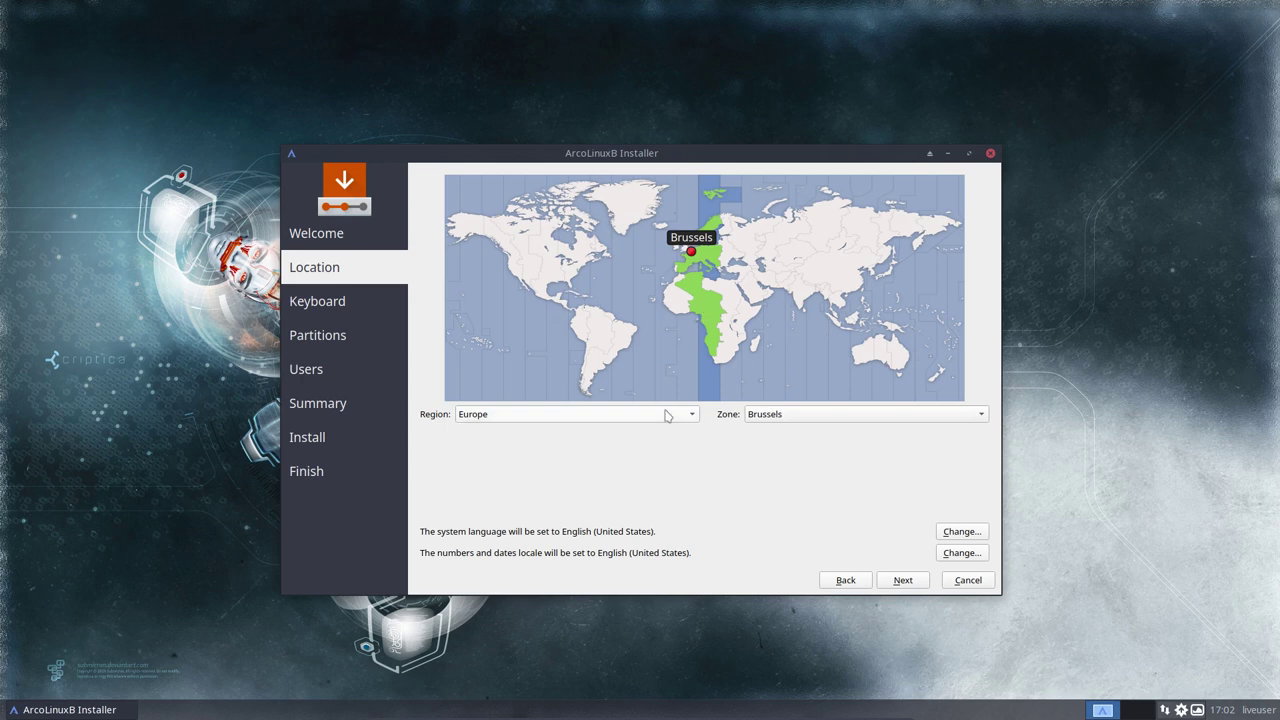
pyautogui.click(955, 534)
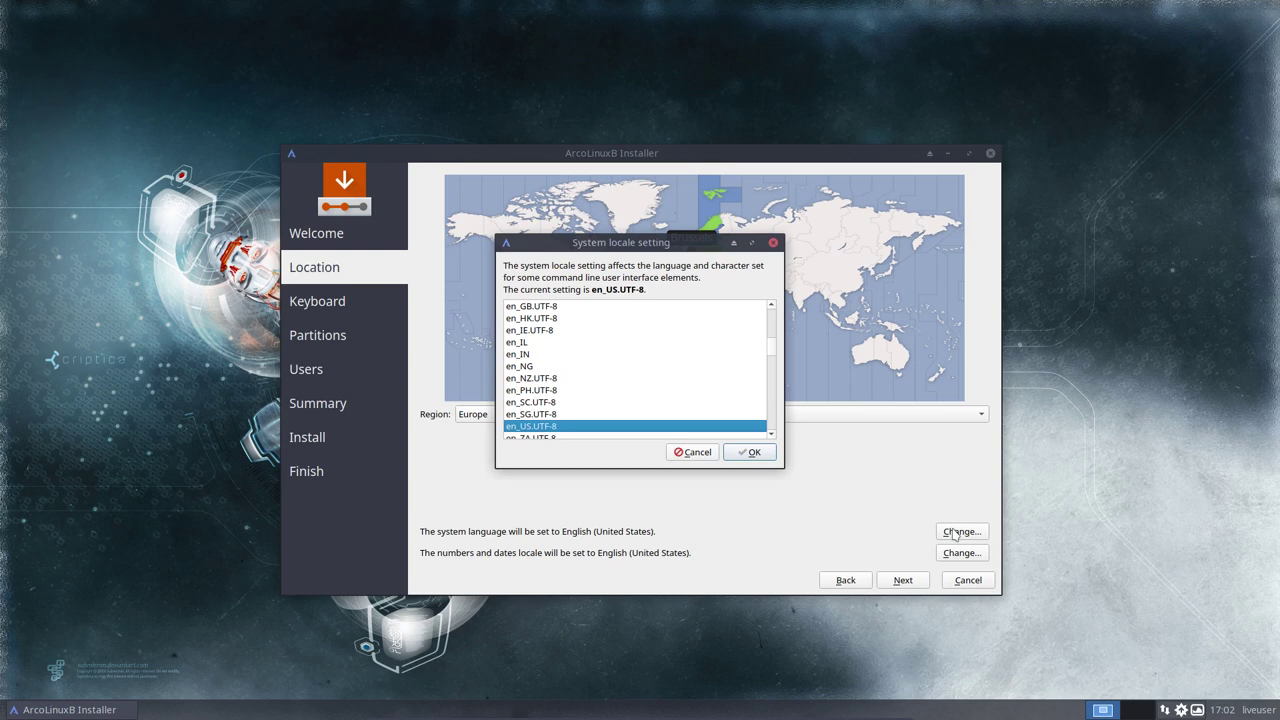
pyautogui.click(697, 455)
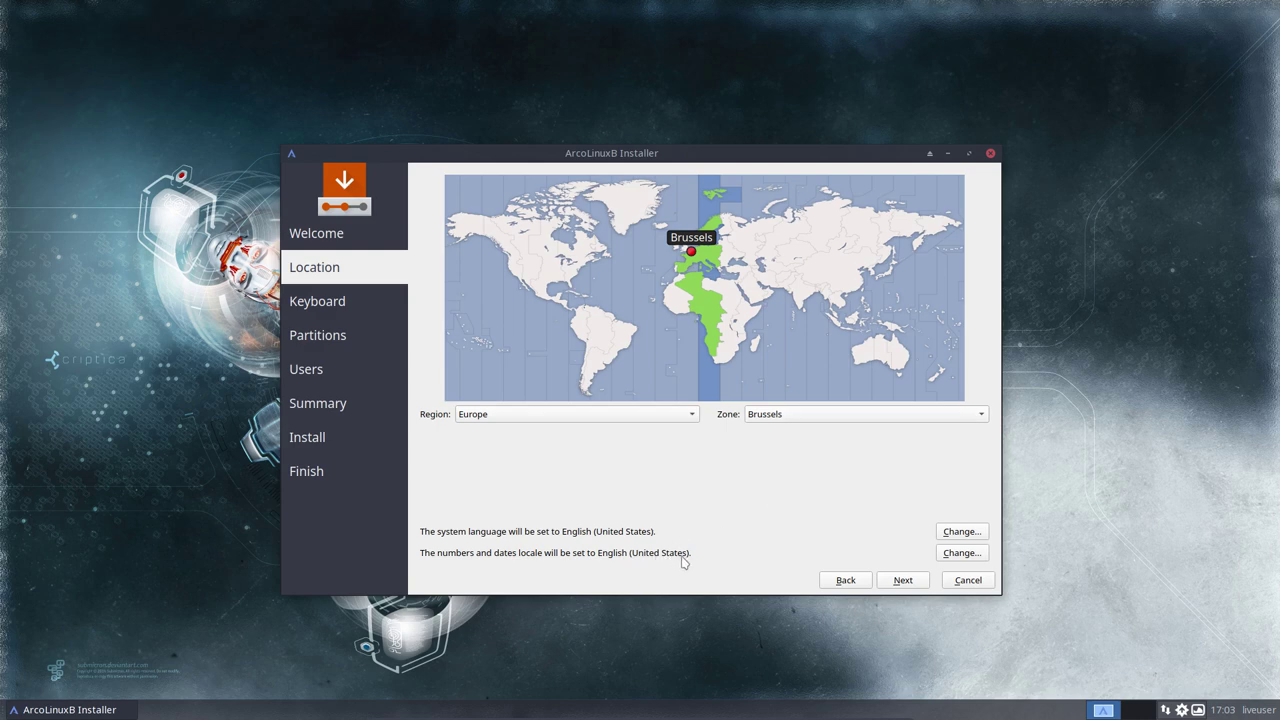
# Step: Choose the Belgian keyboard layout
pyautogui.click(906, 579)
pyautogui.scroll(5, 580, 450)
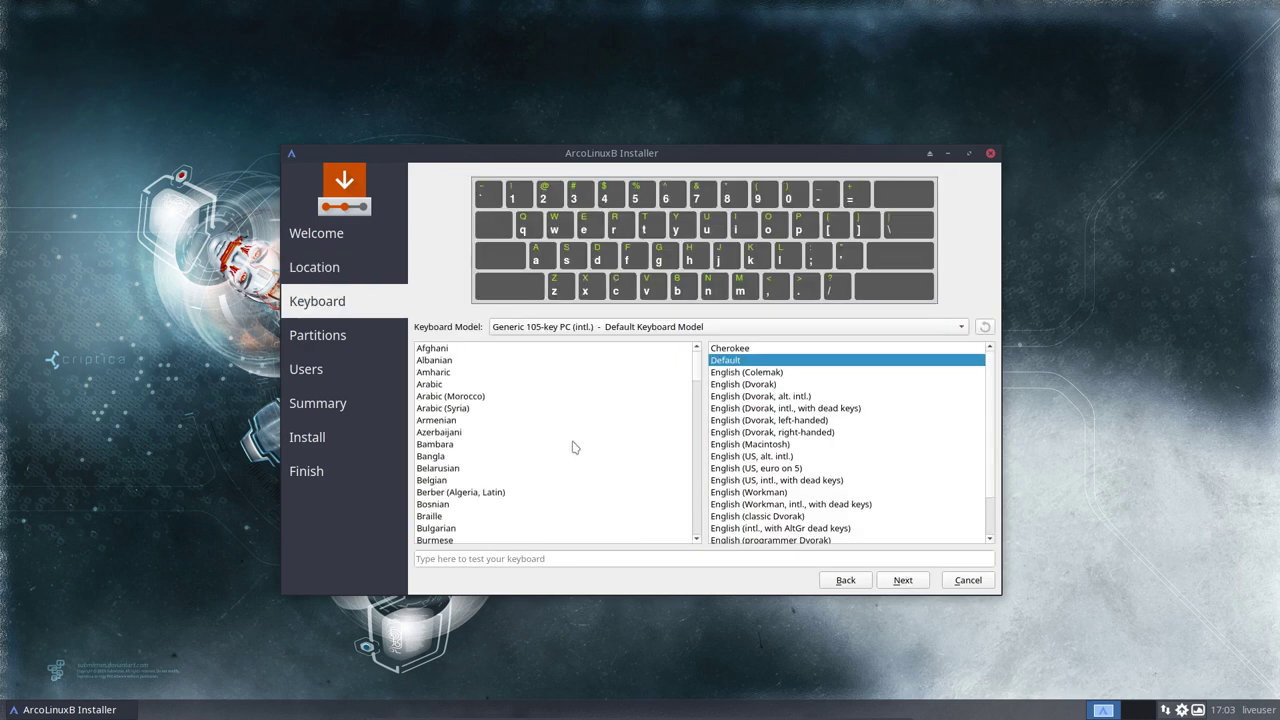
pyautogui.click(448, 481)
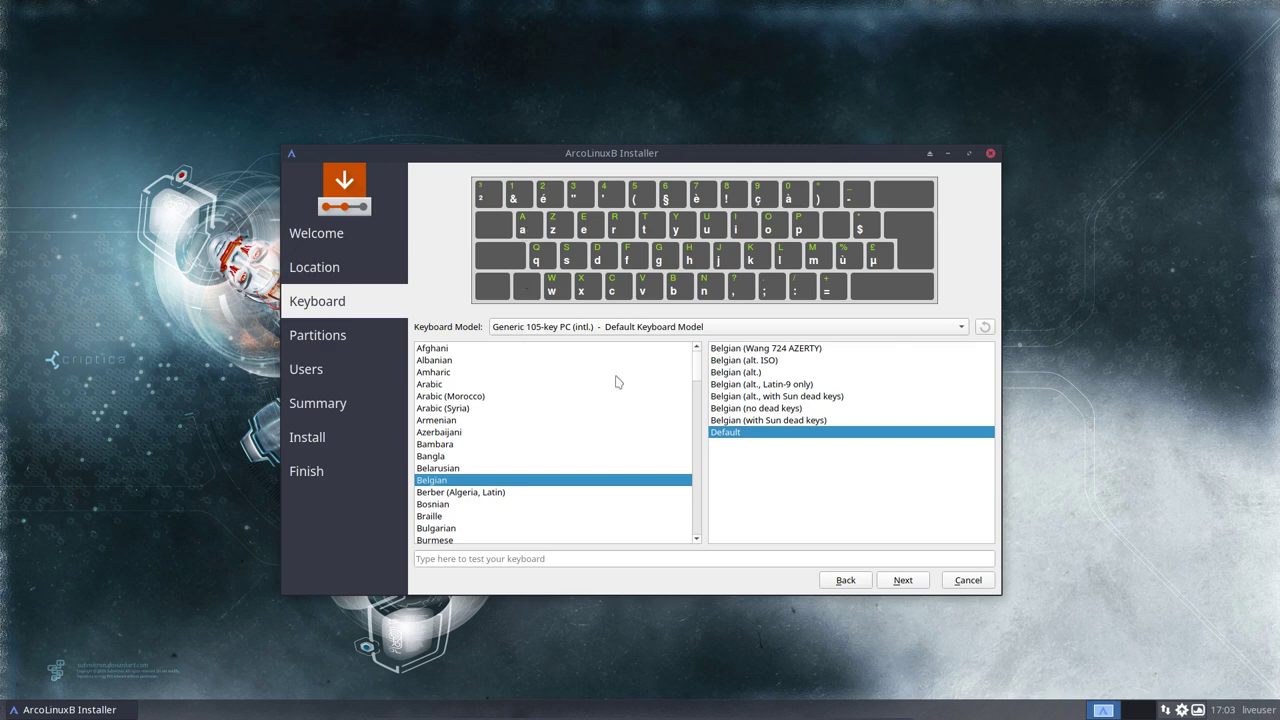
pyautogui.scroll(-14, 455, 470)
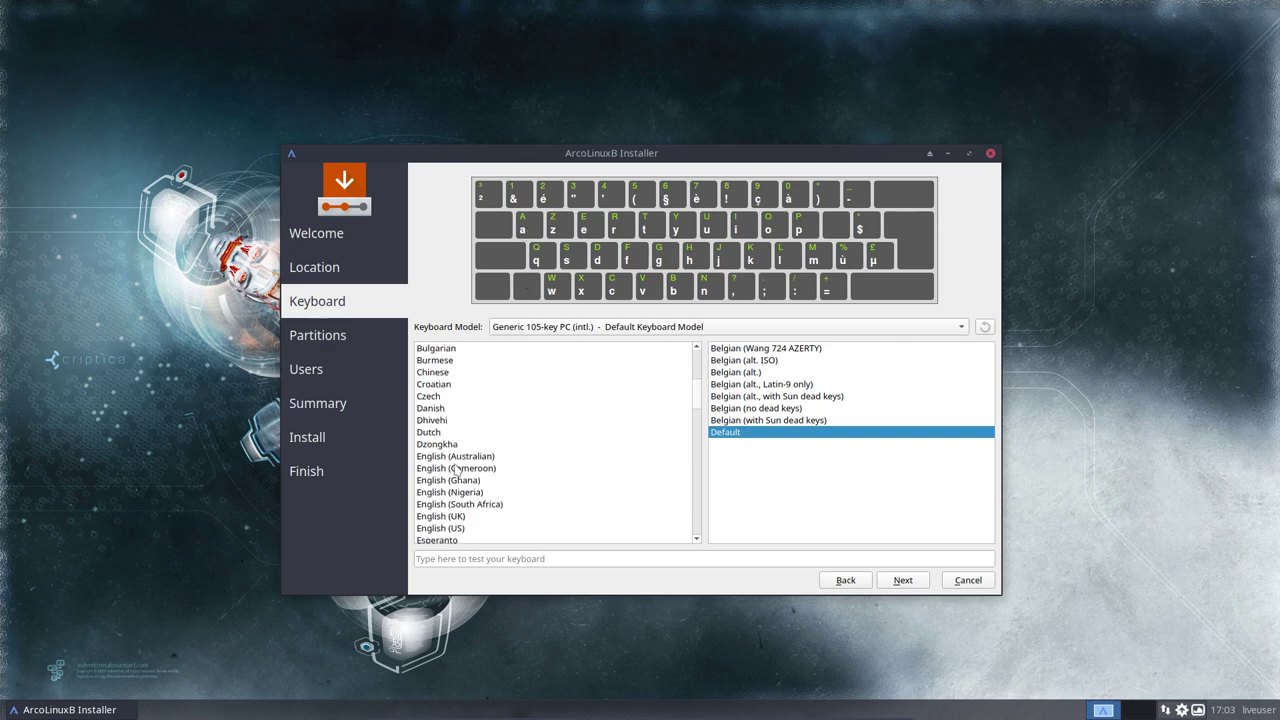
pyautogui.scroll(14, 455, 470)
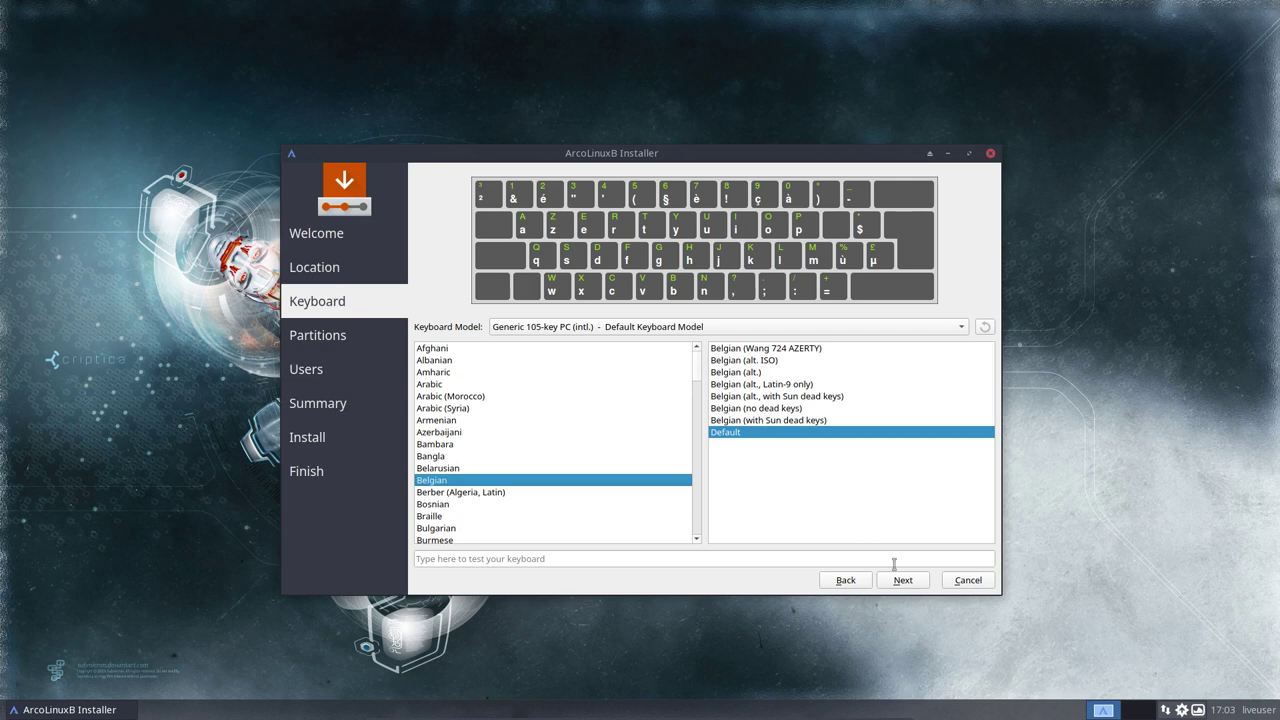
# Step: Select Erase disk for partitioning and continue to the Users step
pyautogui.click(913, 587)
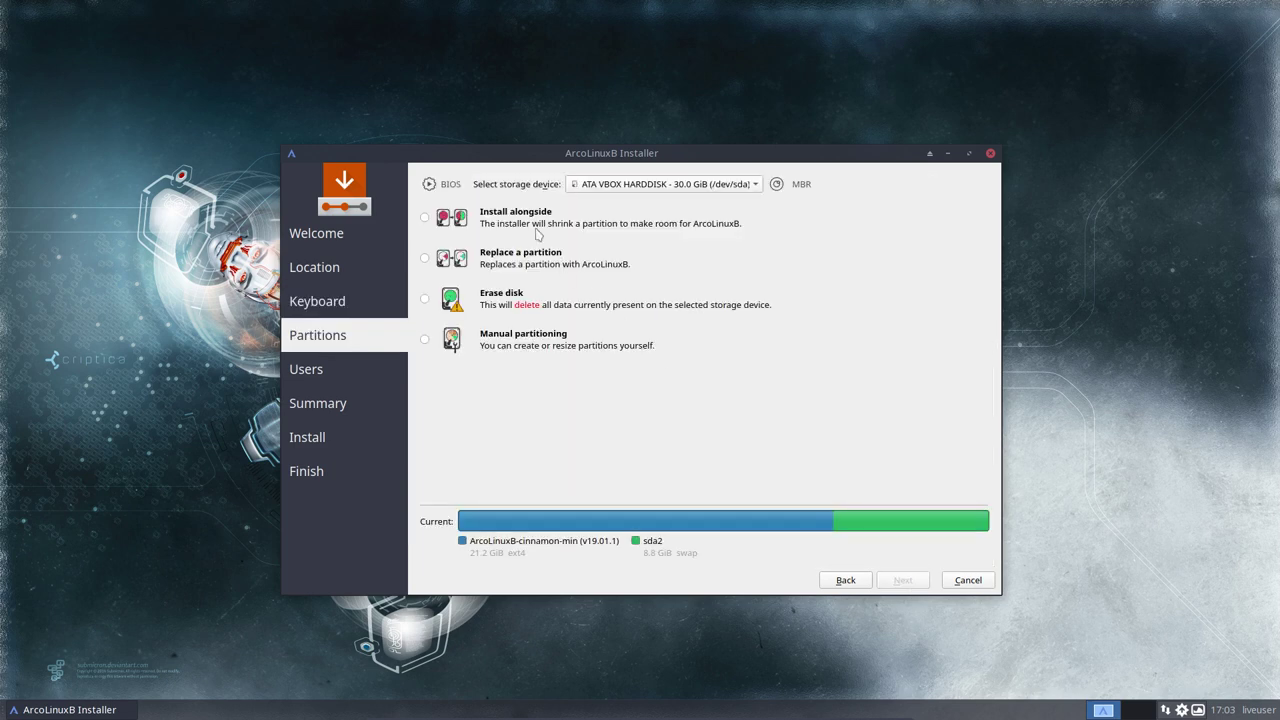
pyautogui.click(503, 312)
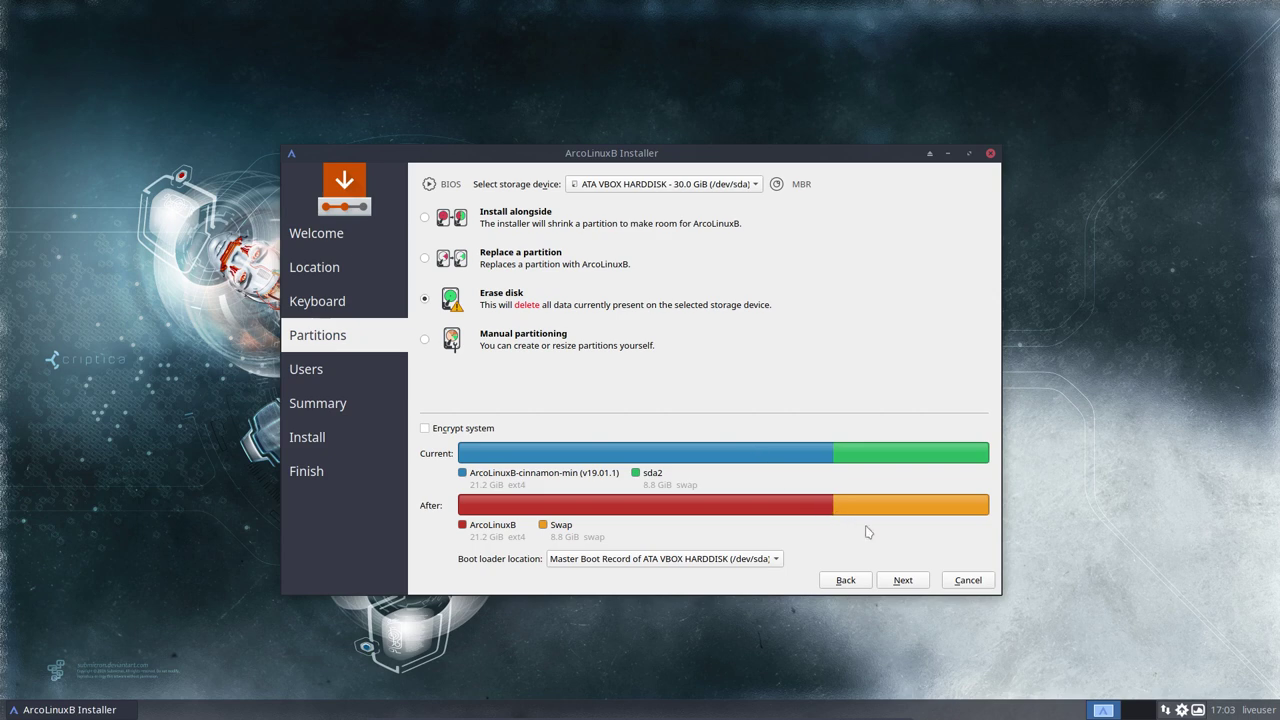
pyautogui.click(906, 582)
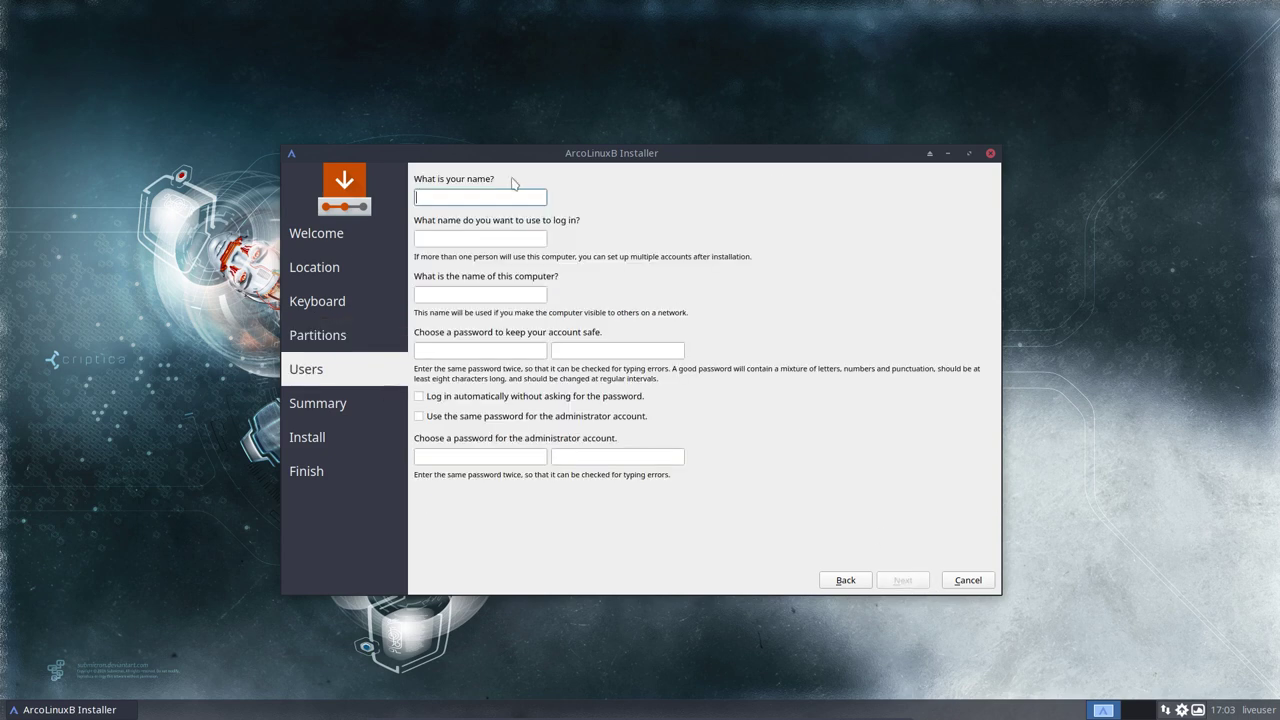
# Step: Enter the user's name, computer name ArcoLinuxB, and the password twice
pyautogui.press('Tab')
pyautogui.press('Tab')
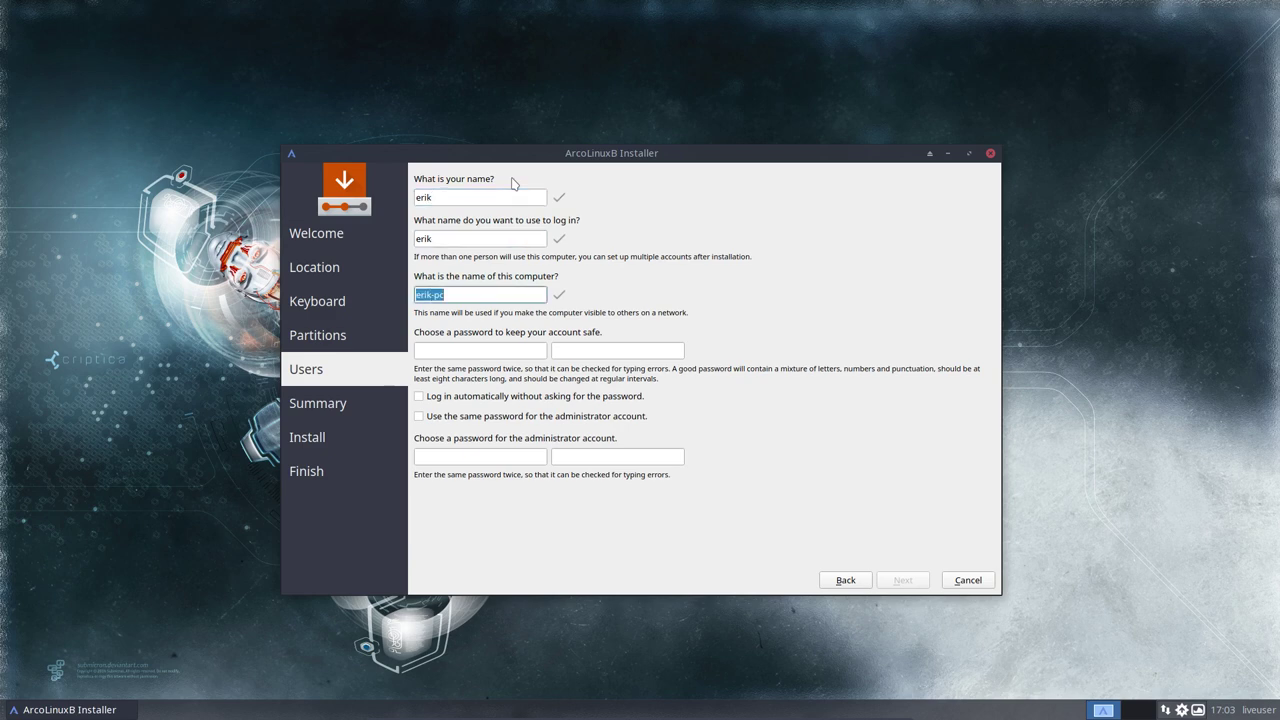
pyautogui.press('BackSpace')
pyautogui.press('BackSpace')
pyautogui.press('BackSpace')
pyautogui.press('BackSpace')
pyautogui.press('Tab')
pyautogui.press('Tab')
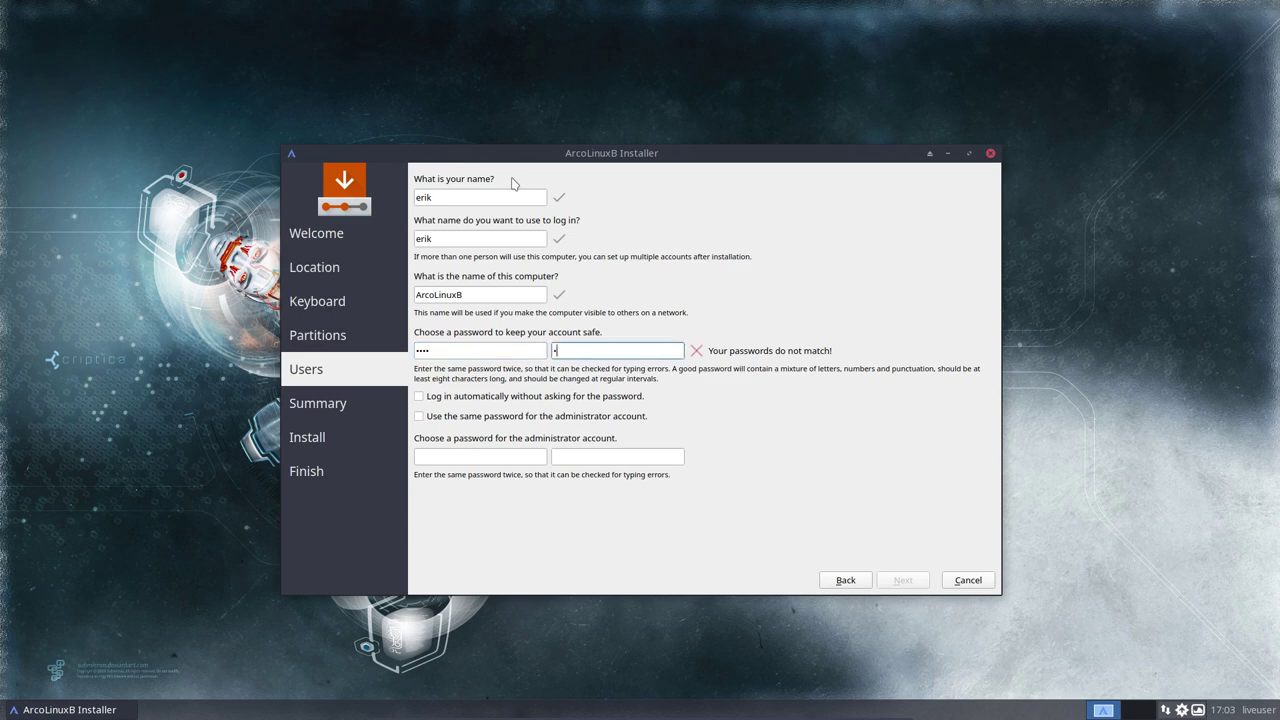
pyautogui.press('Tab')
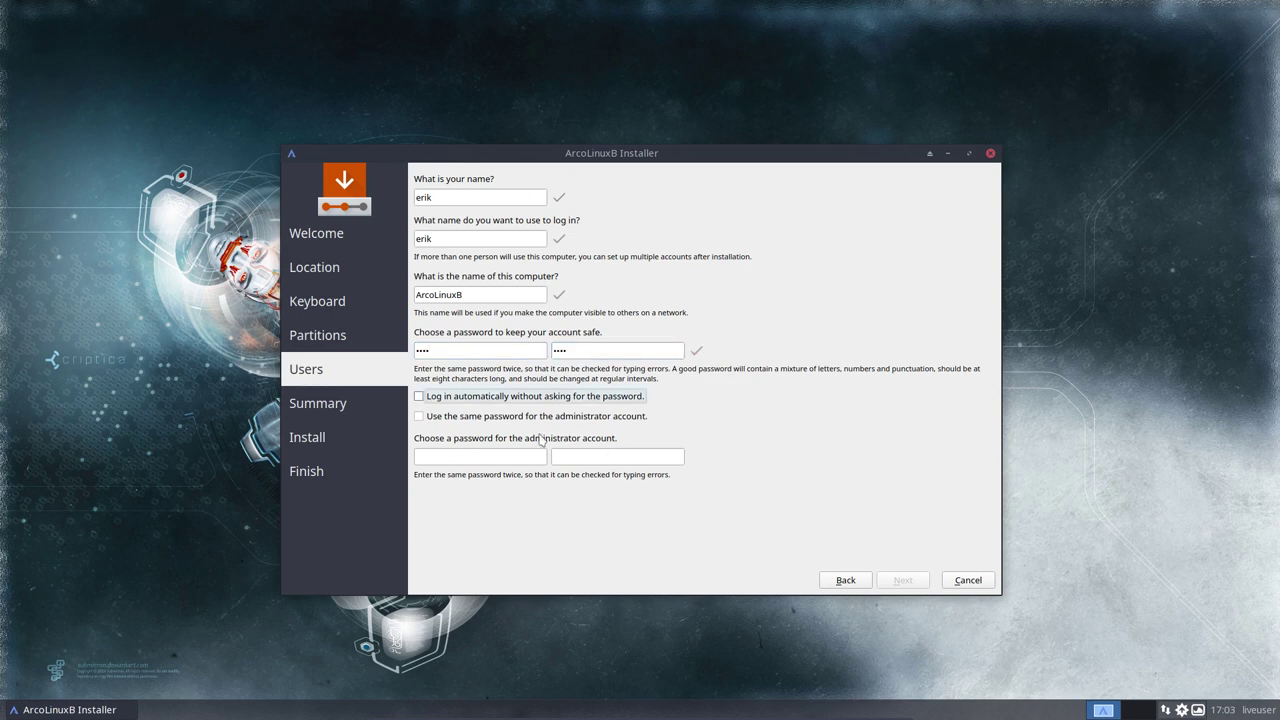
# Step: Enable automatic login and reuse the password for admin, then start installing
pyautogui.click(537, 398)
pyautogui.click(450, 420)
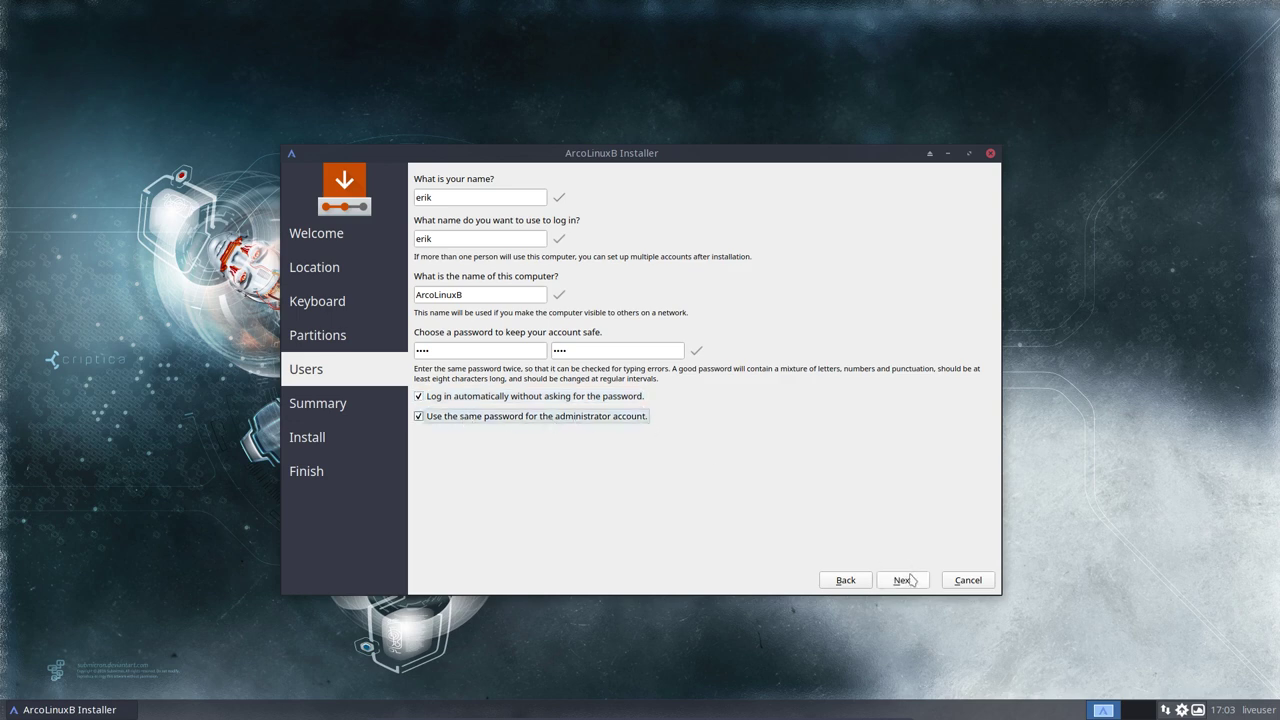
pyautogui.click(906, 580)
pyautogui.click(903, 598)
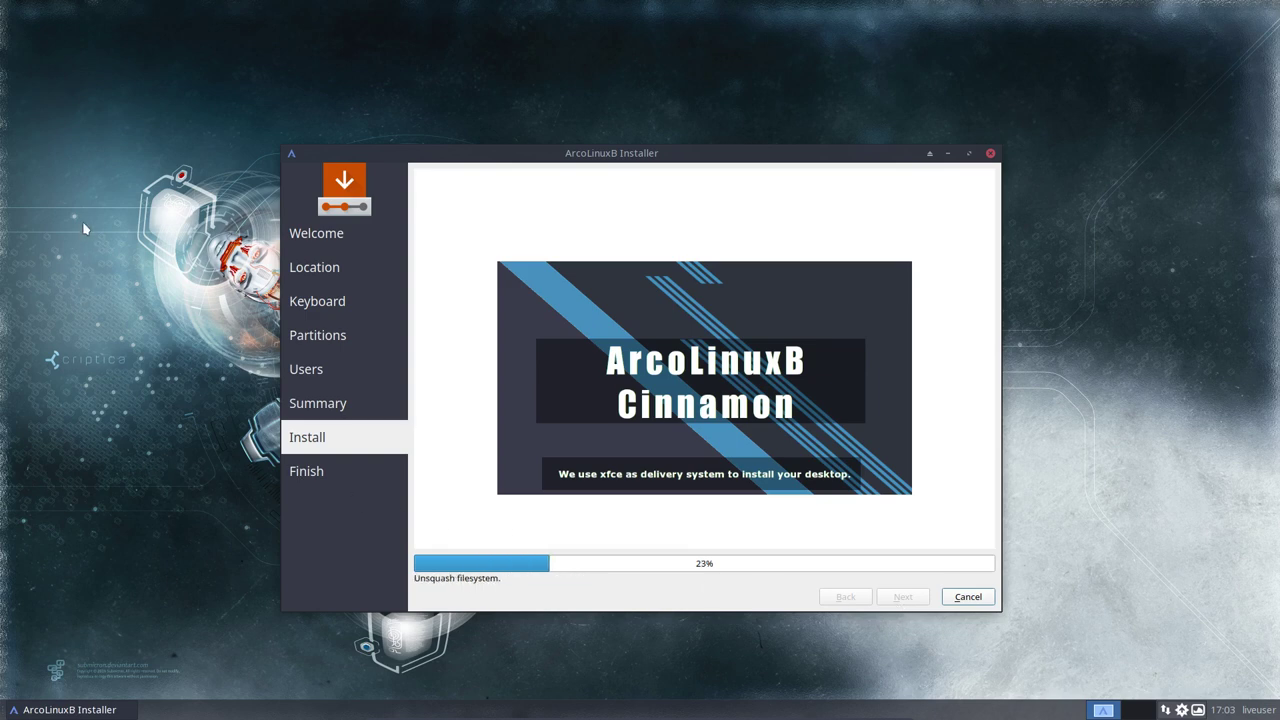
# Step: Open the Desktop folder in Thunar, view its About info, and reposition the window
pyautogui.rightClick(114, 151)
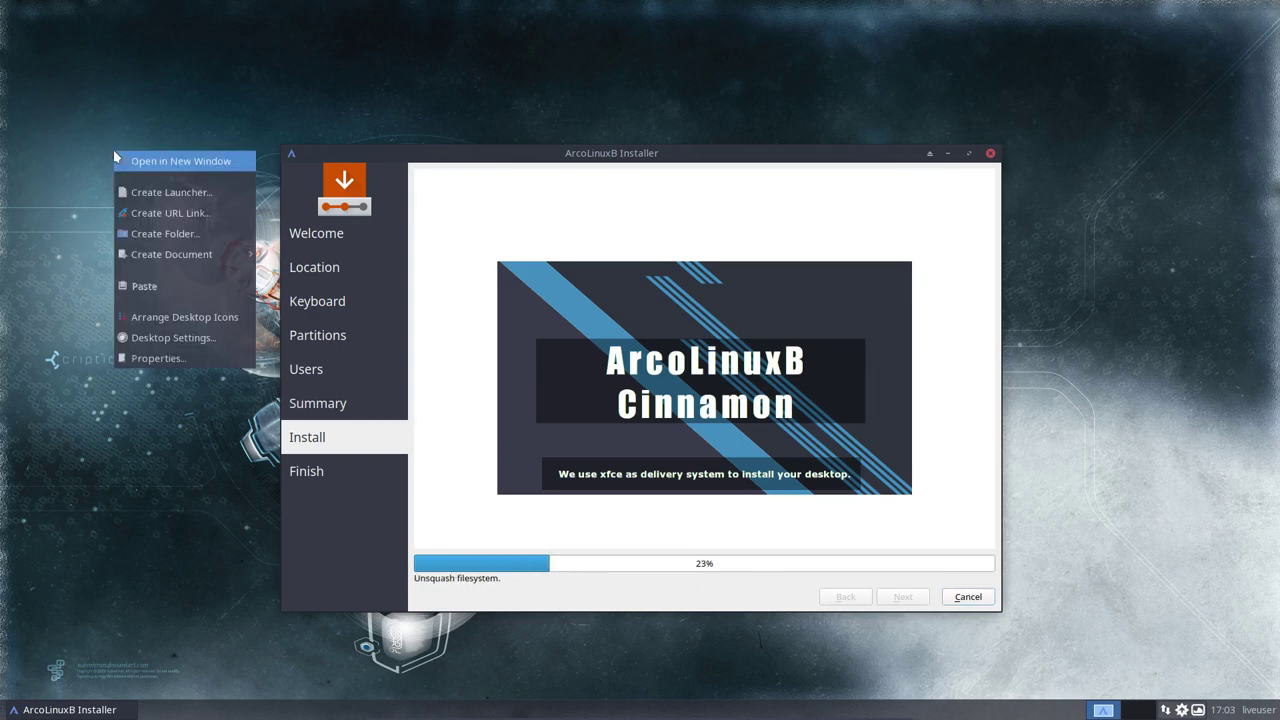
pyautogui.click(158, 161)
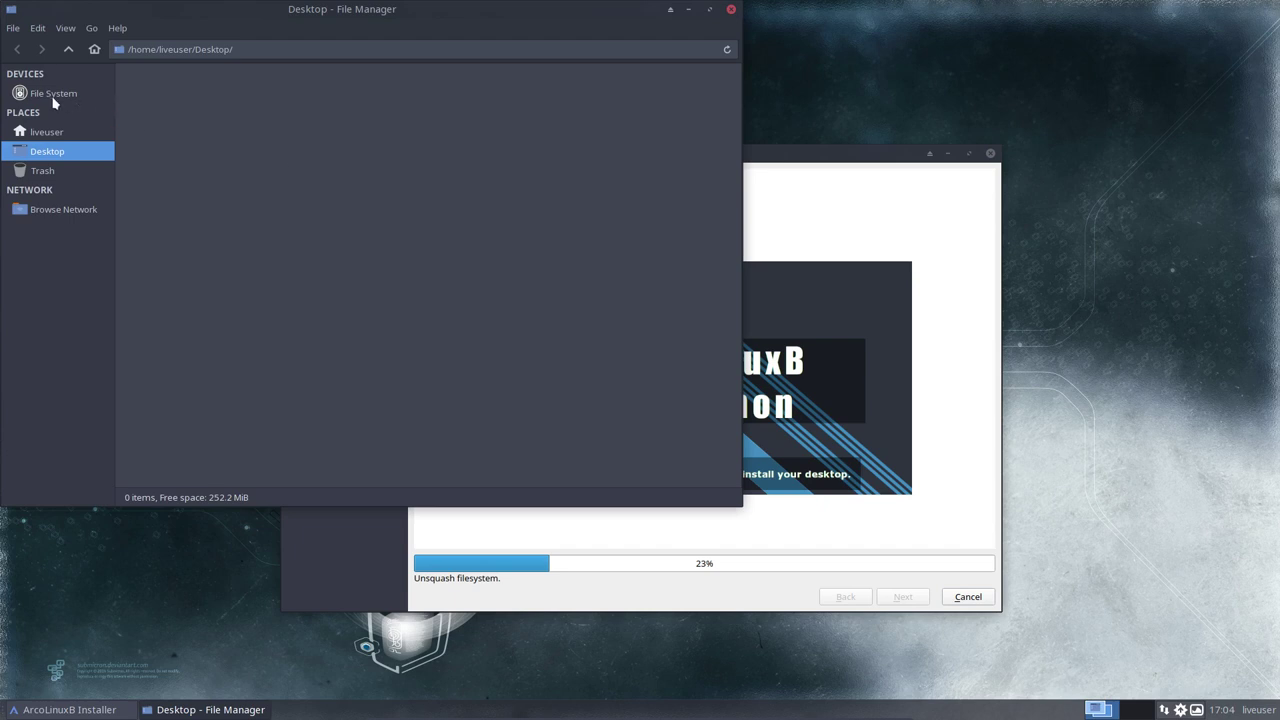
pyautogui.click(117, 28)
pyautogui.click(130, 66)
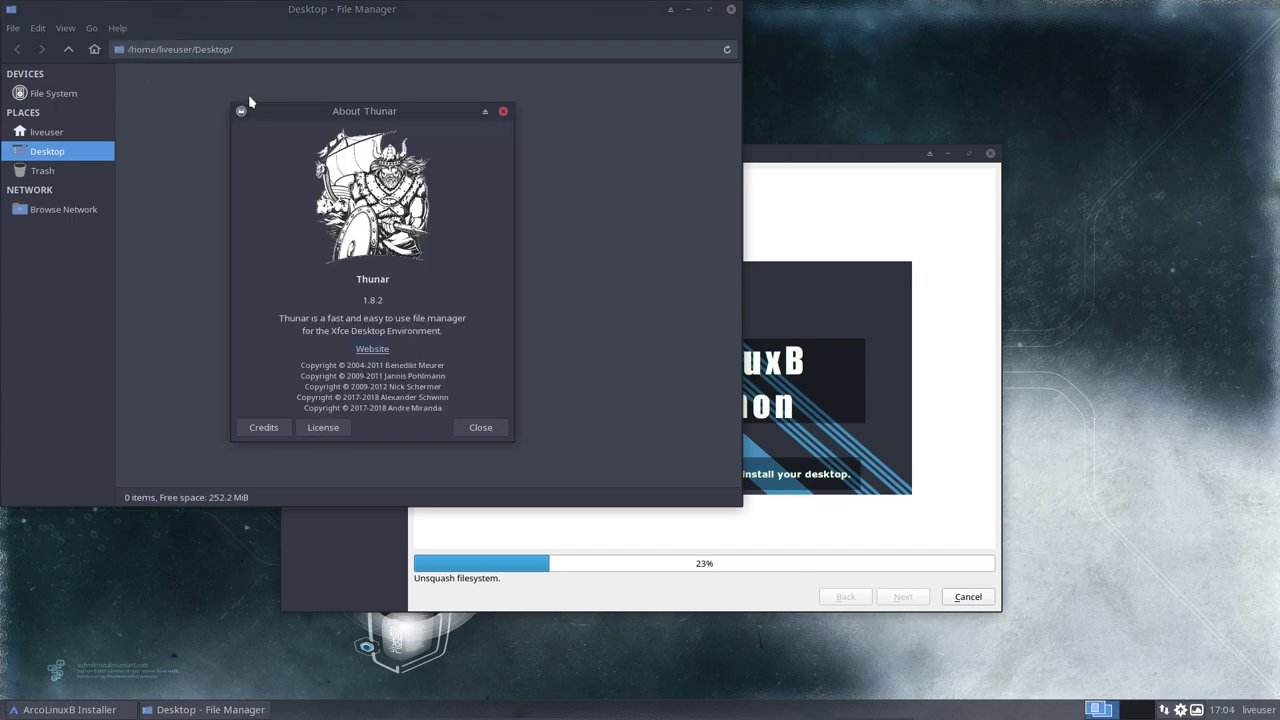
pyautogui.click(503, 111)
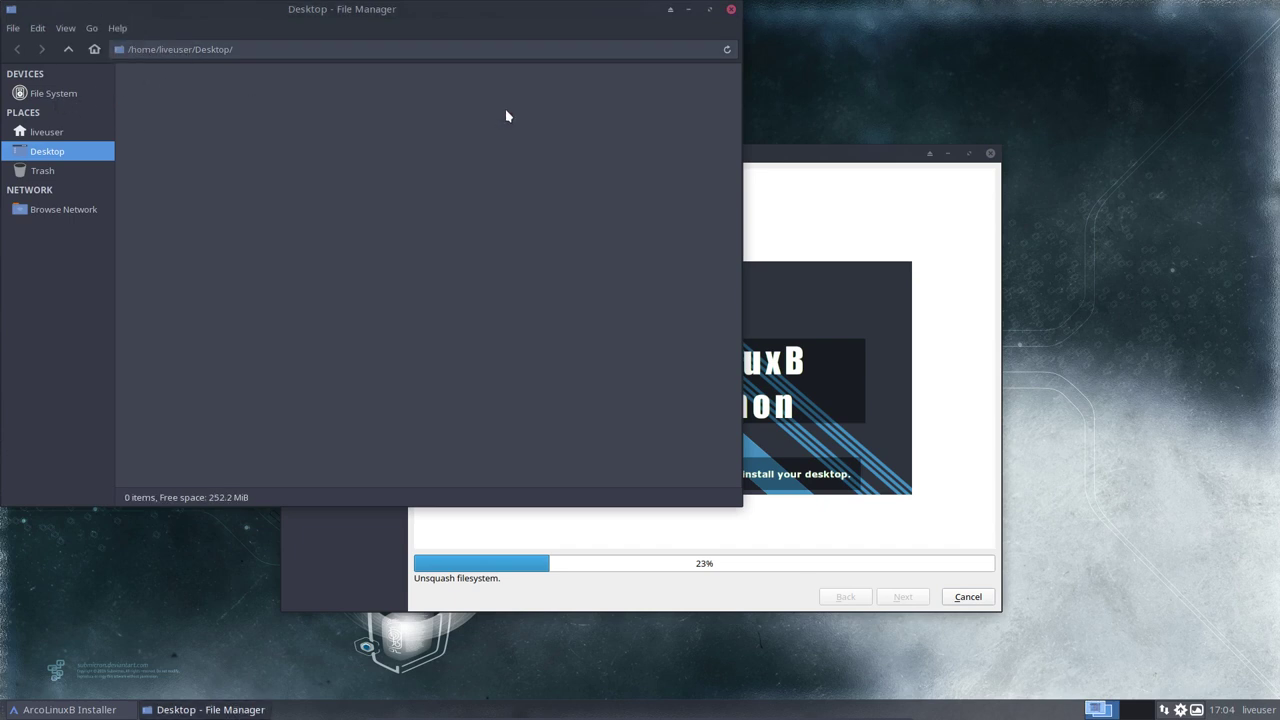
pyautogui.click(731, 10)
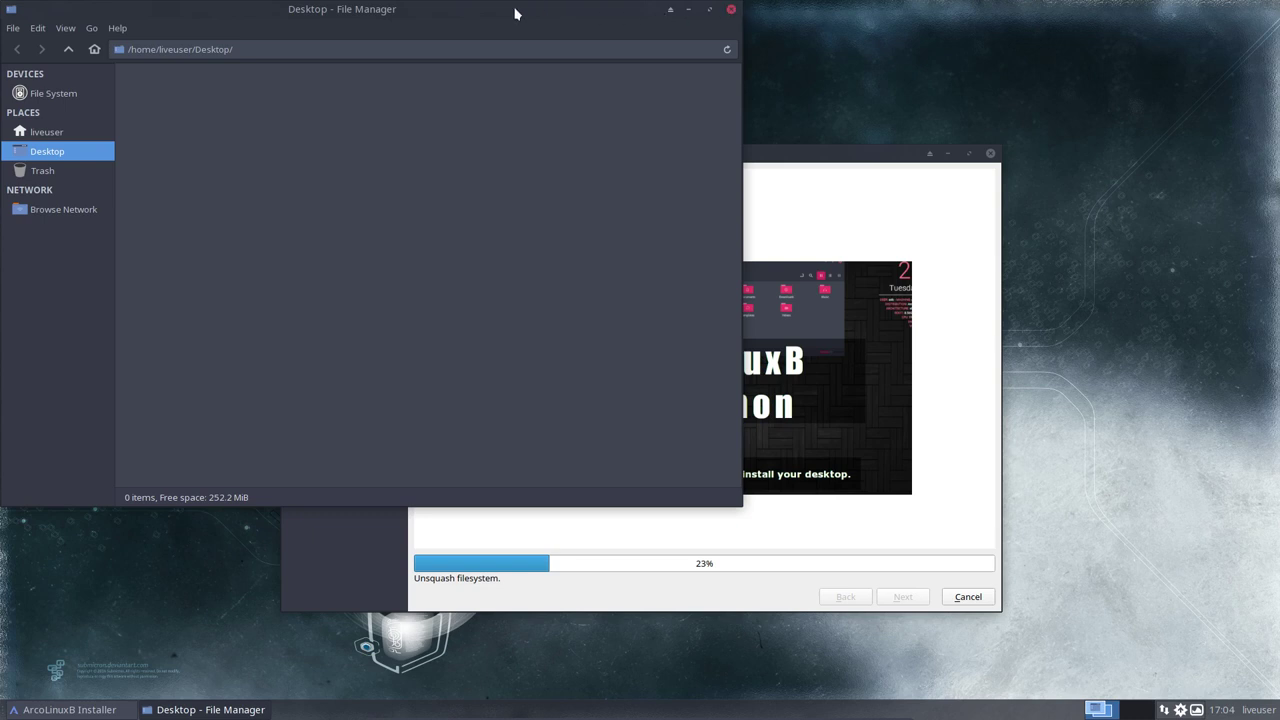
pyautogui.moveTo(517, 11); pyautogui.dragTo(557, 52)
# Step: Open an X Terminal in the Desktop folder, then close the terminal and Thunar
pyautogui.rightClick(476, 170)
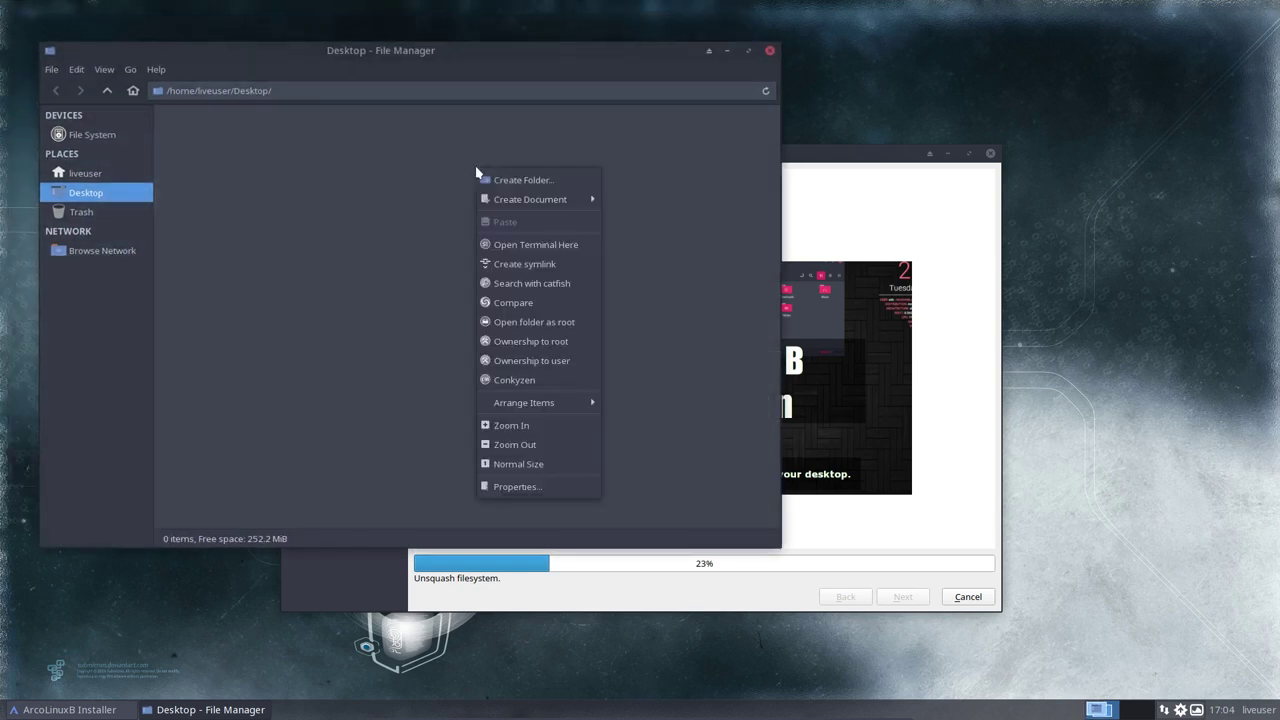
pyautogui.click(535, 245)
pyautogui.click(696, 367)
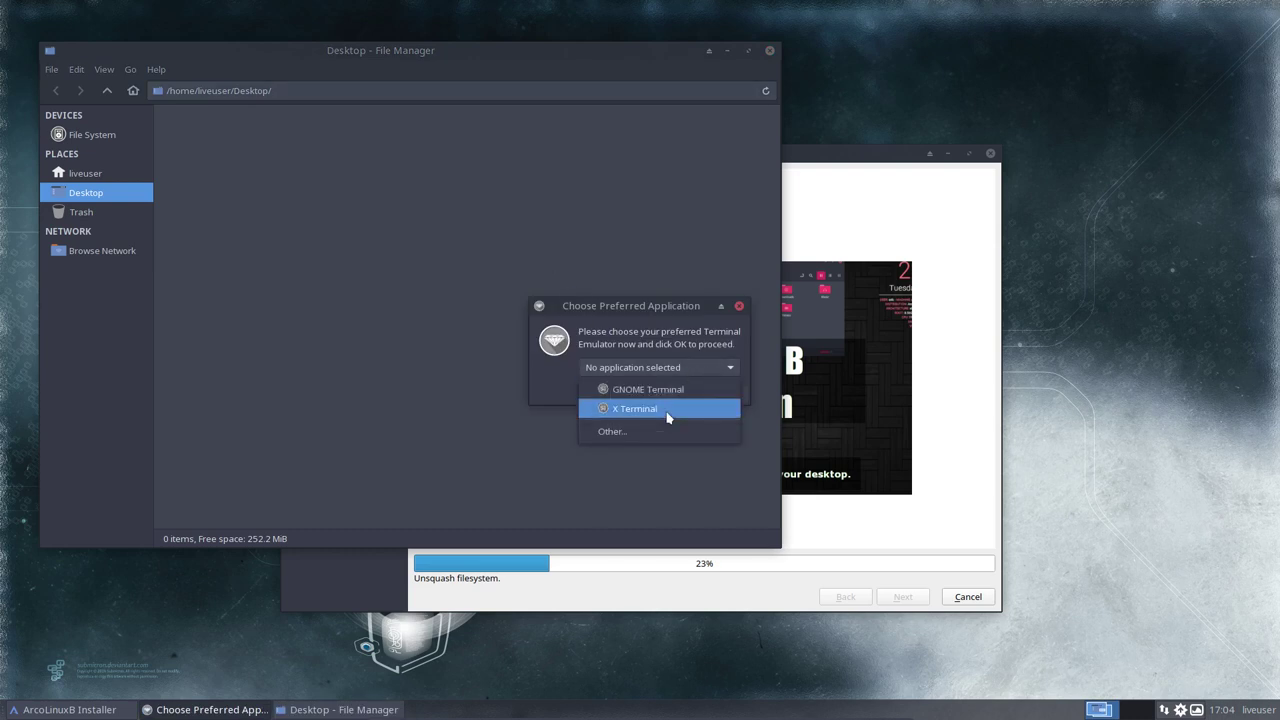
pyautogui.click(667, 412)
pyautogui.click(720, 394)
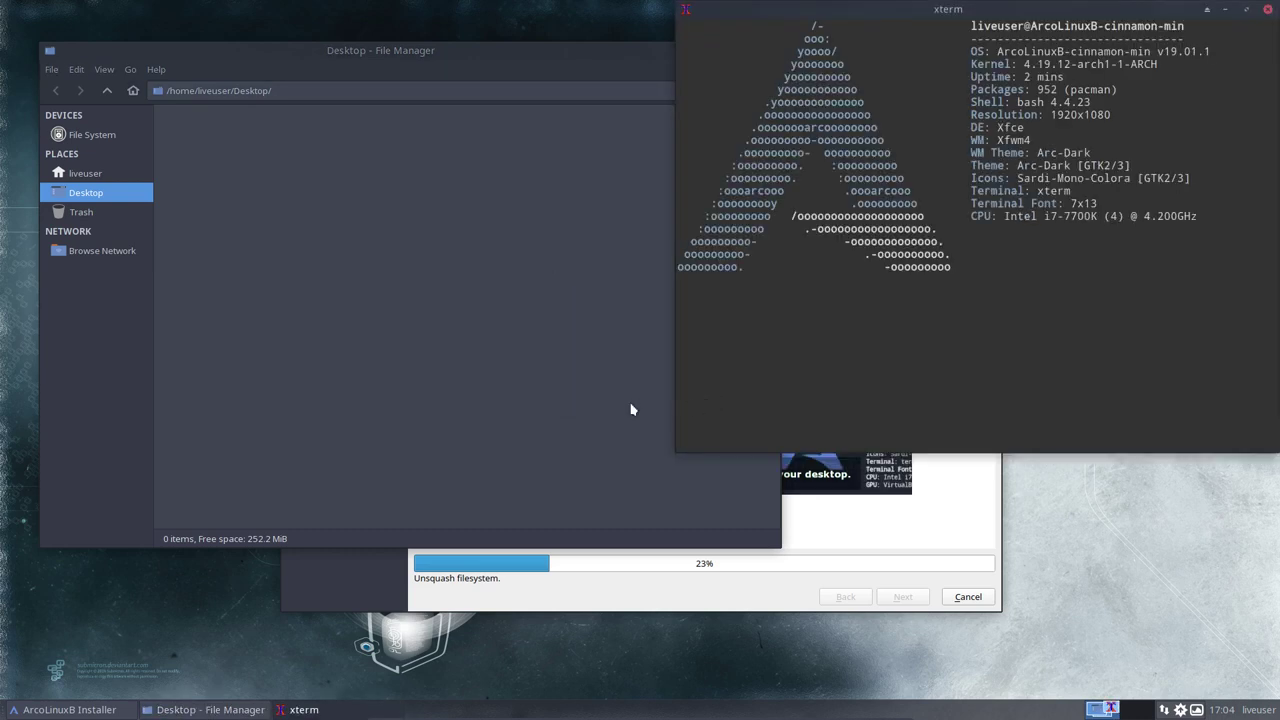
pyautogui.click(1268, 9)
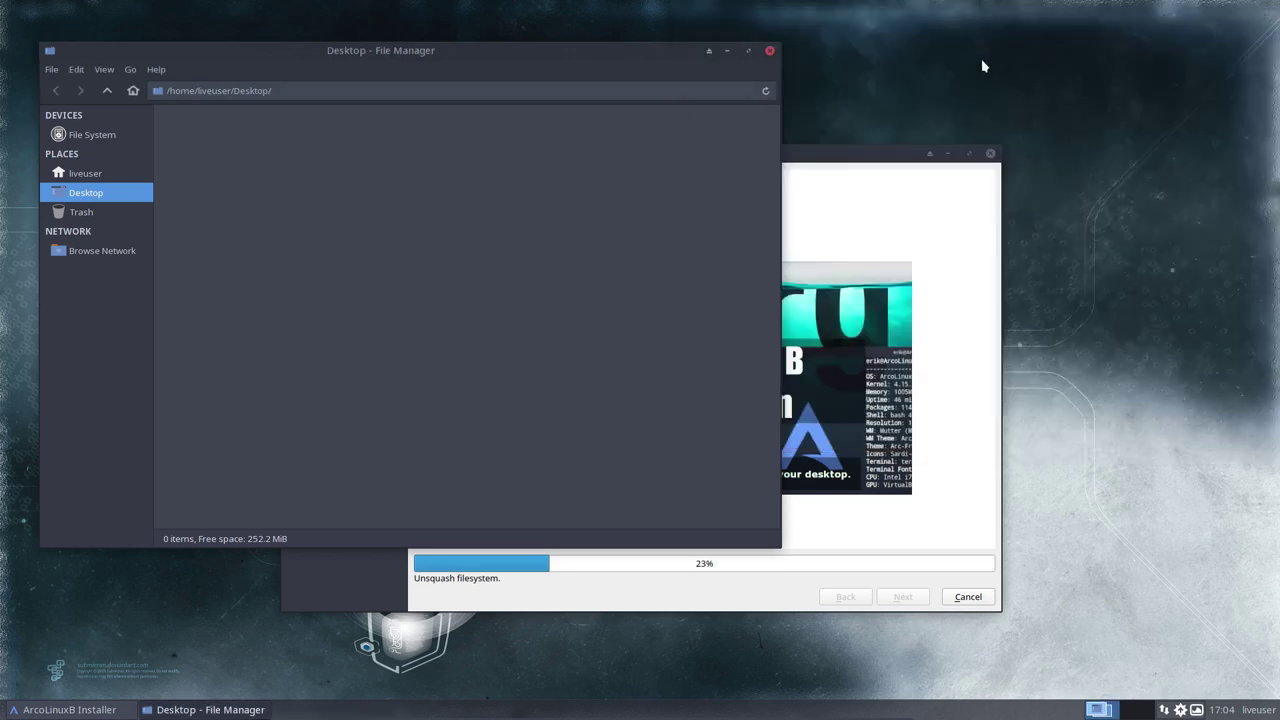
pyautogui.click(769, 51)
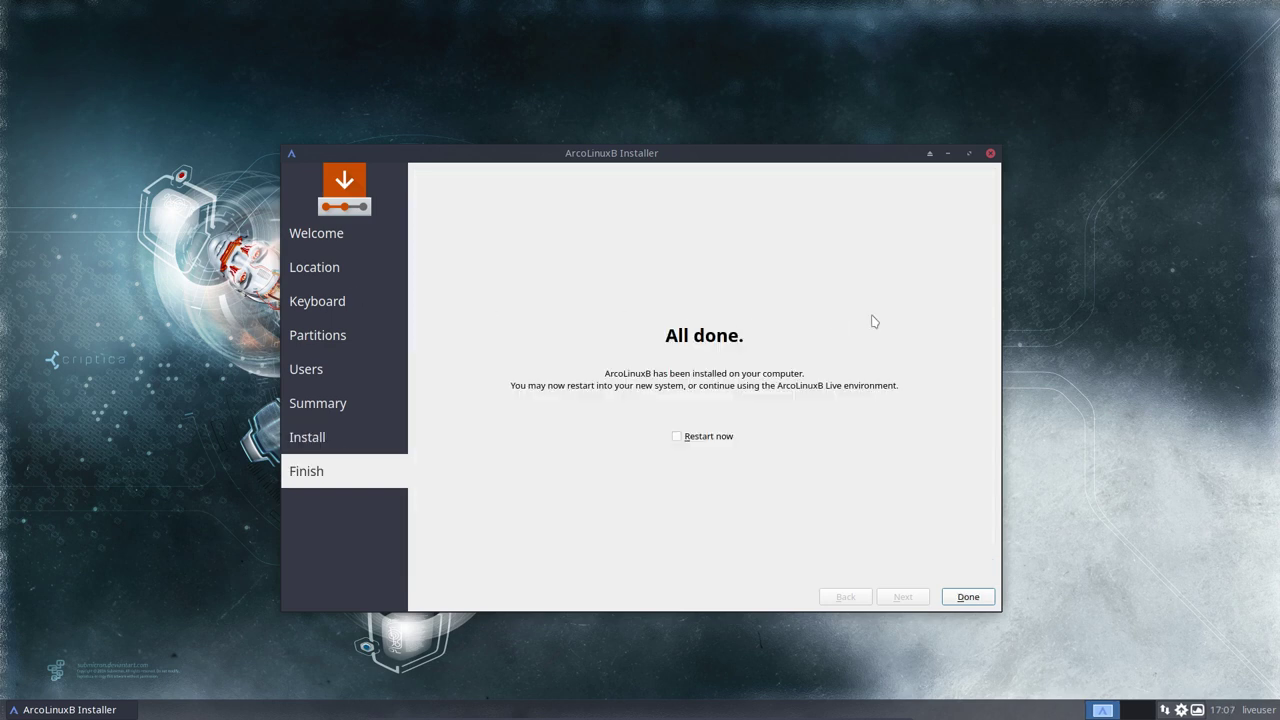
# Step: Click Done, shut down the live session from the liveuser menu, and exit full screen with Right Ctrl+F
pyautogui.click(968, 597)
pyautogui.click(1255, 709)
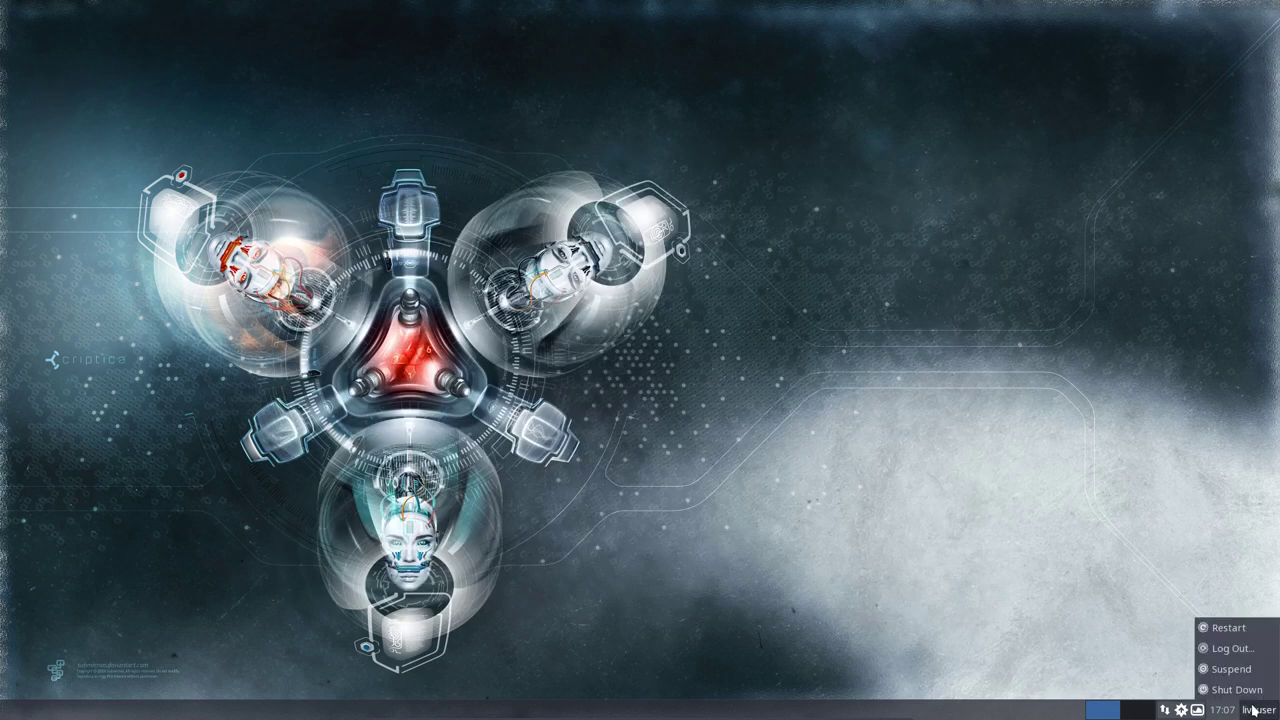
pyautogui.click(1236, 690)
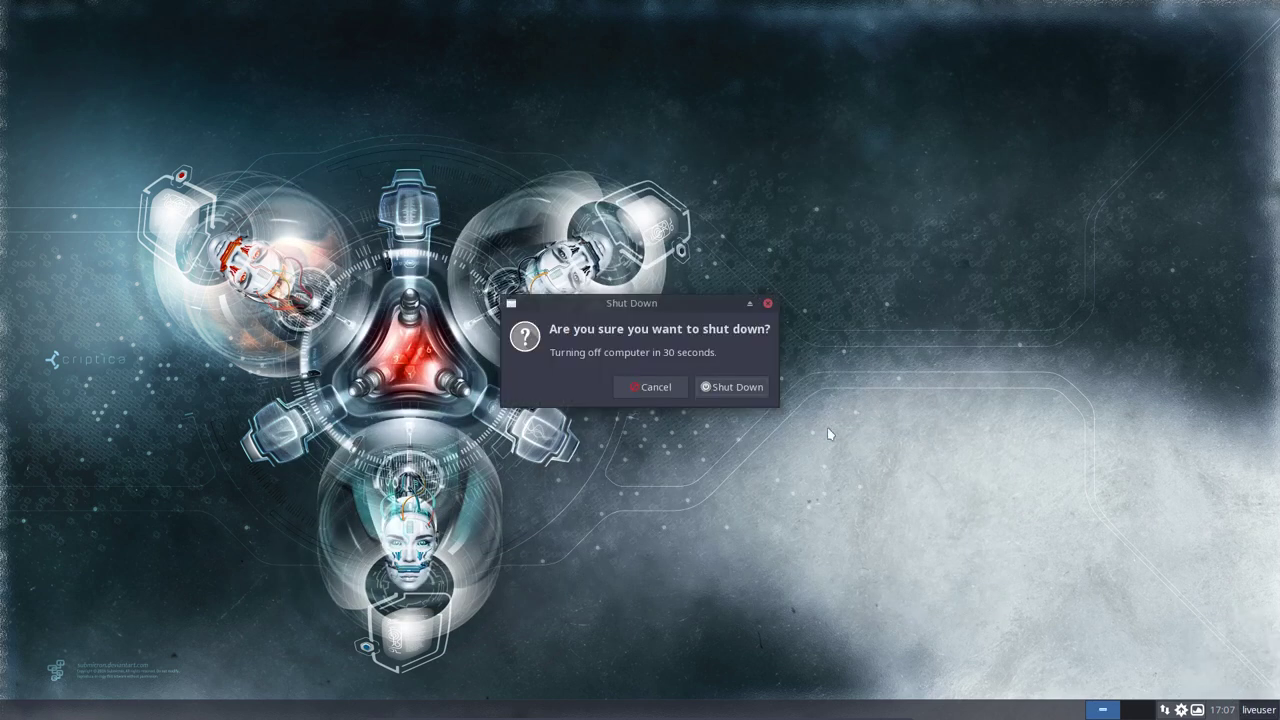
pyautogui.click(740, 387)
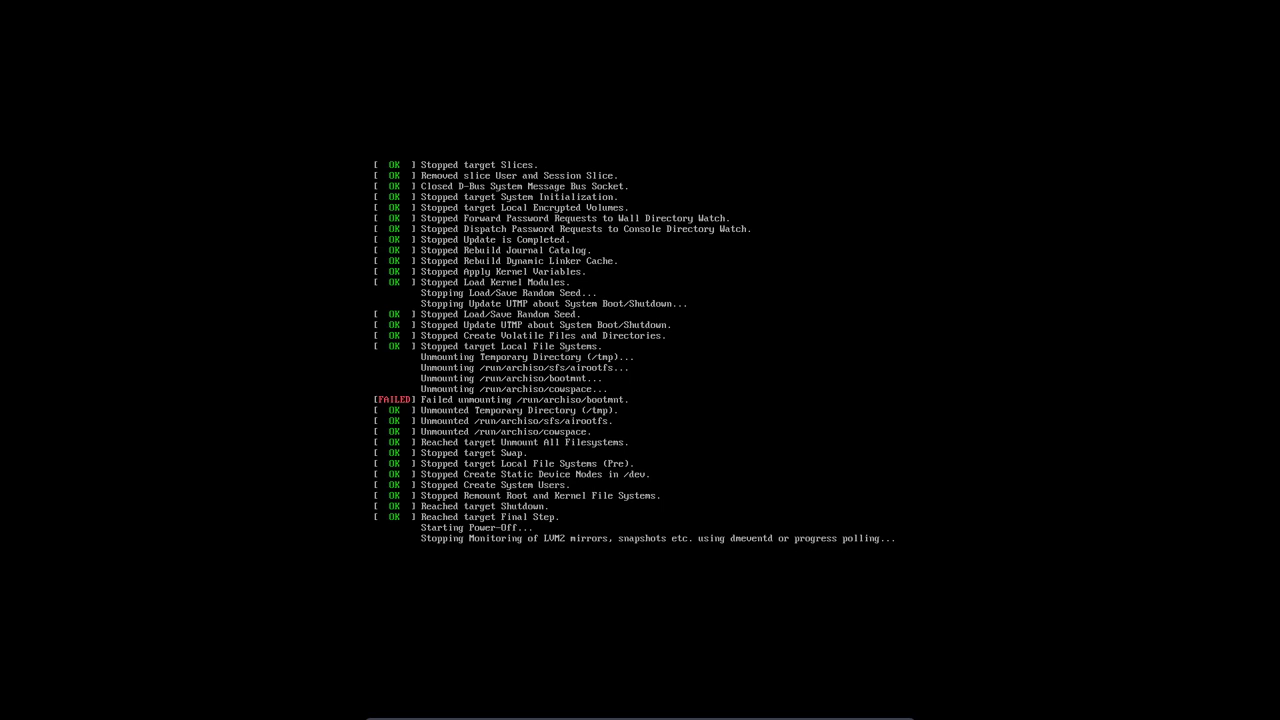
pyautogui.press('Control_R+f')
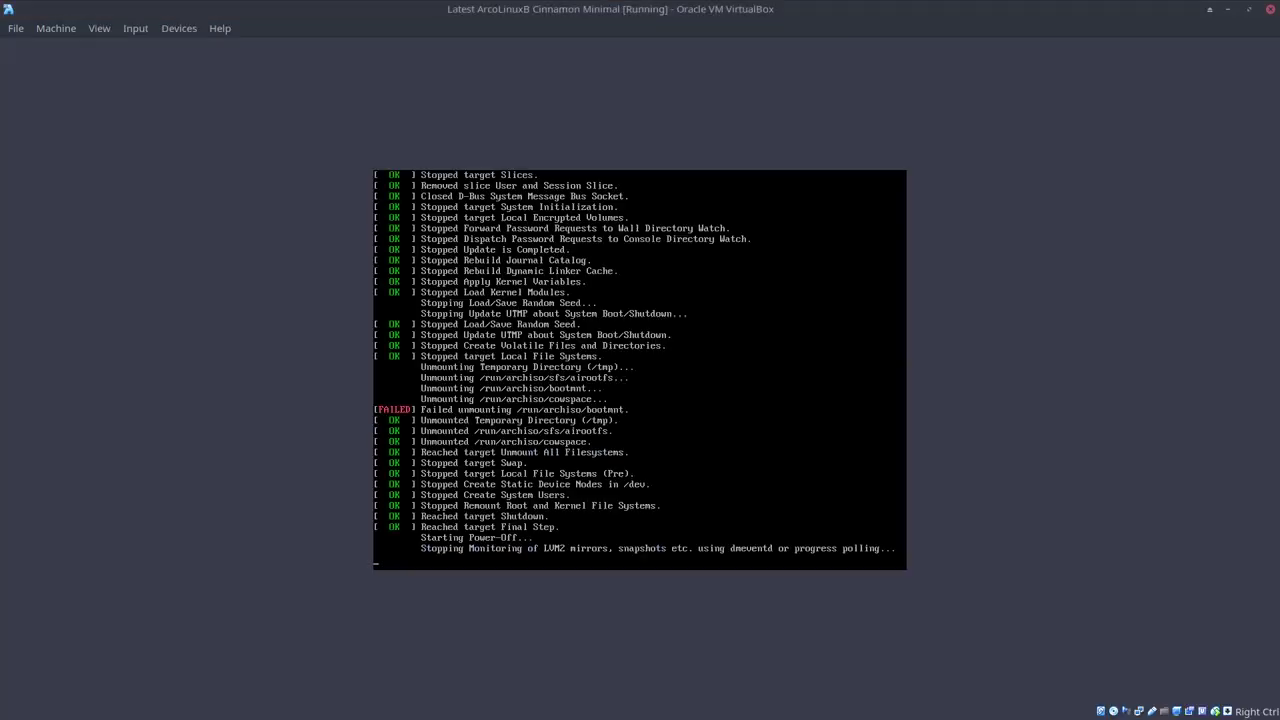
# Step: Power off the Cinnamon Minimal virtual machine
pyautogui.click(1270, 10)
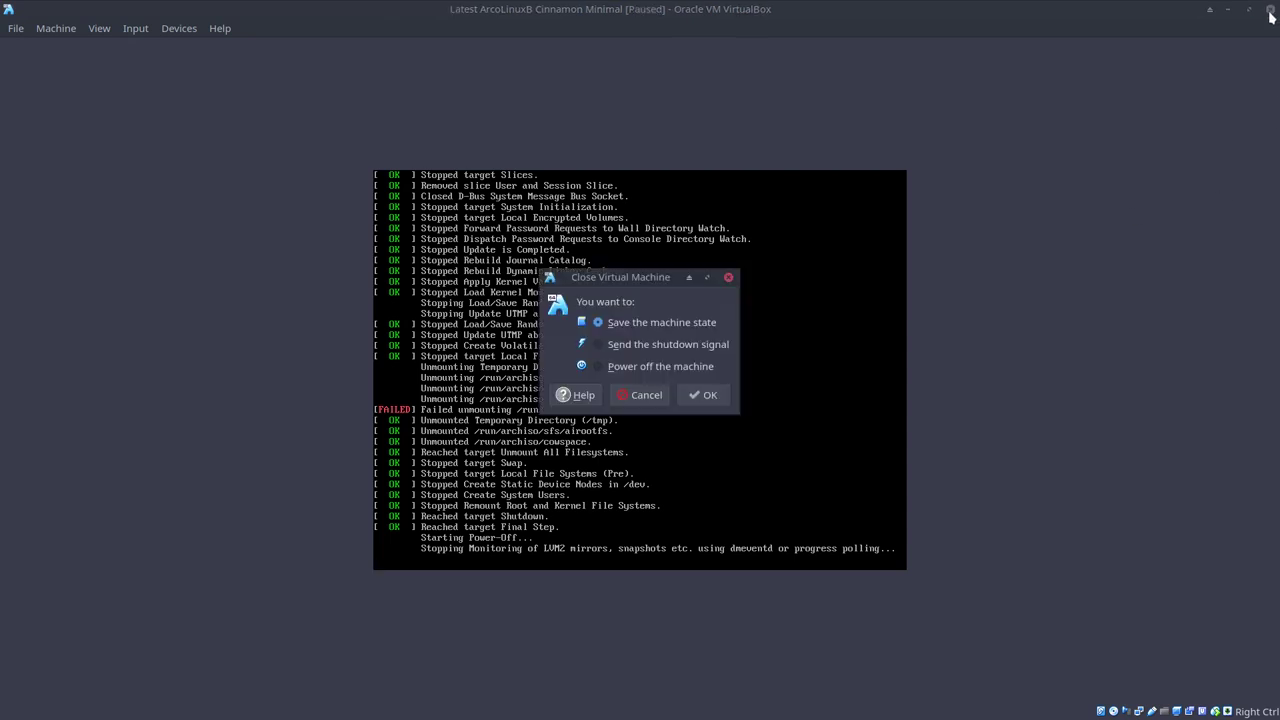
pyautogui.click(651, 366)
pyautogui.click(700, 395)
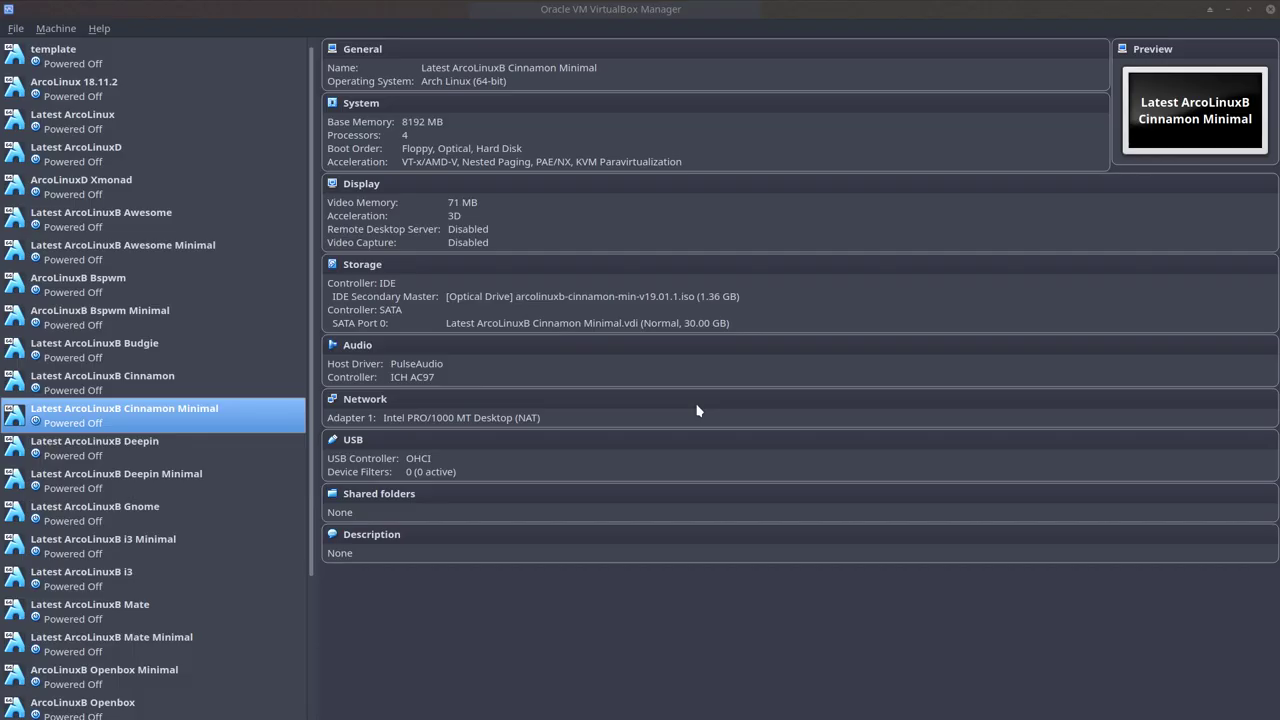
# Step: Remove the installer ISO from the IDE optical drive and start the VM again
pyautogui.click(578, 310)
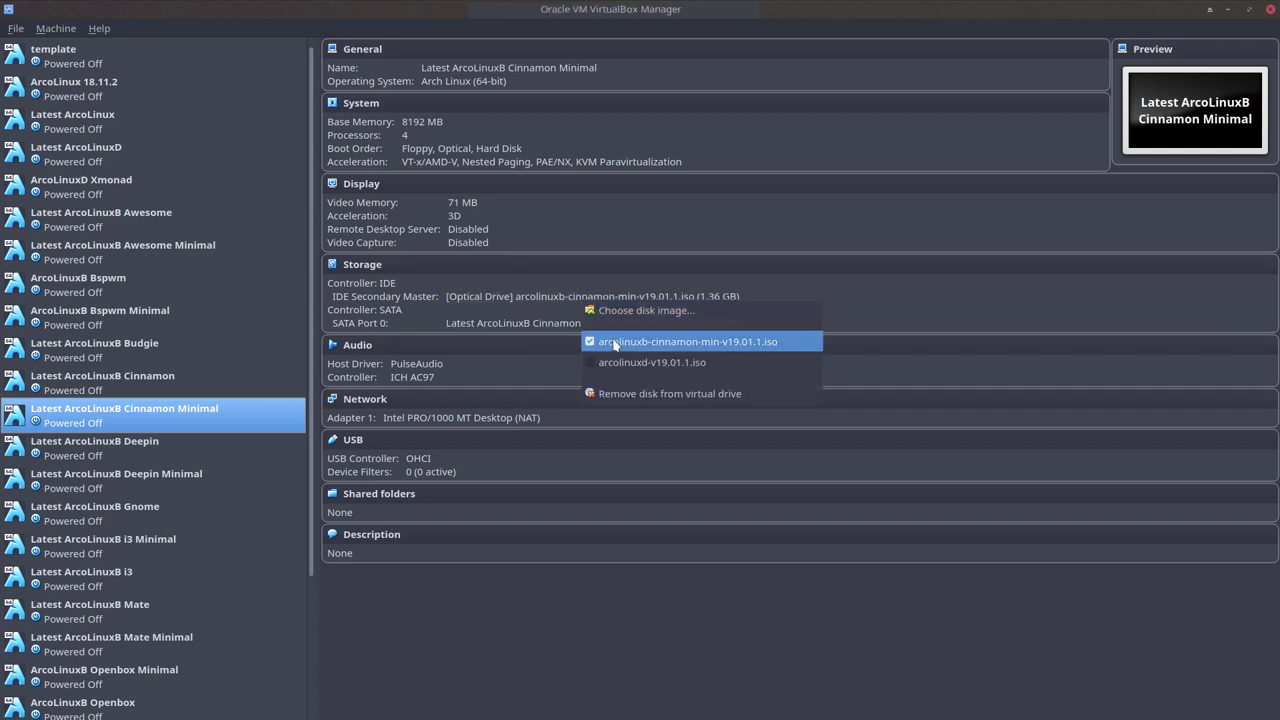
pyautogui.click(613, 344)
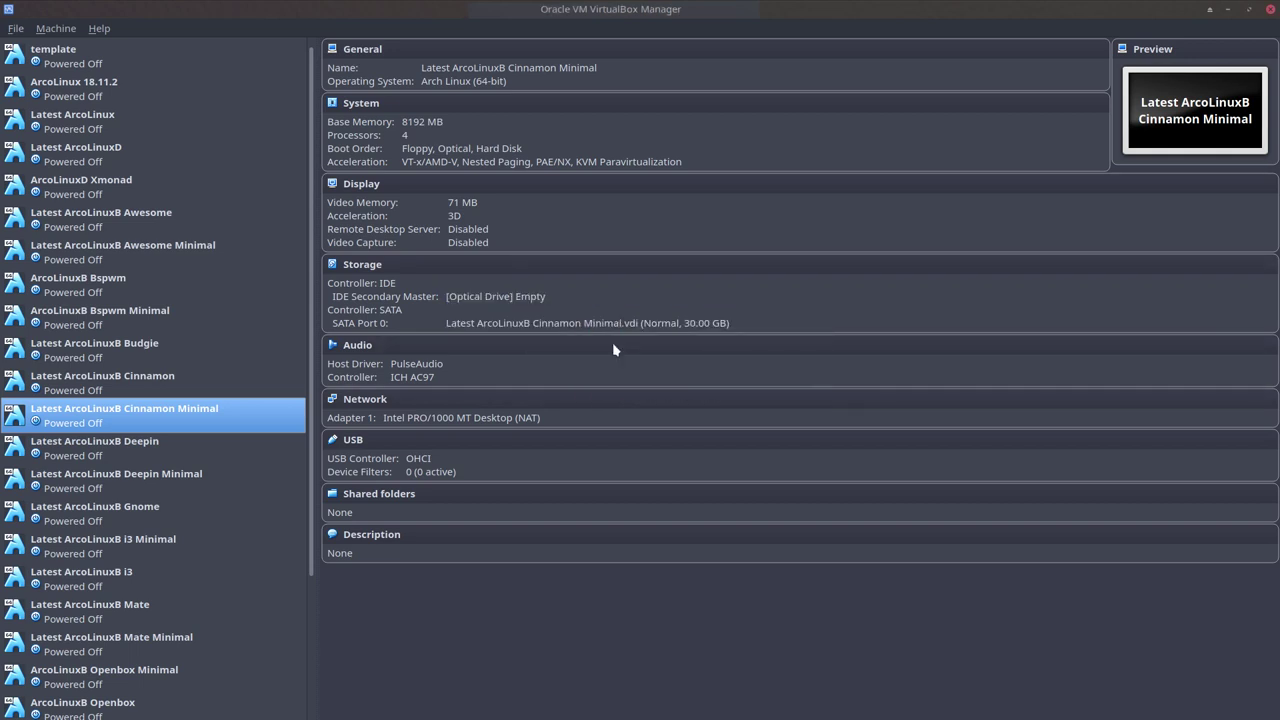
pyautogui.doubleClick(166, 409)
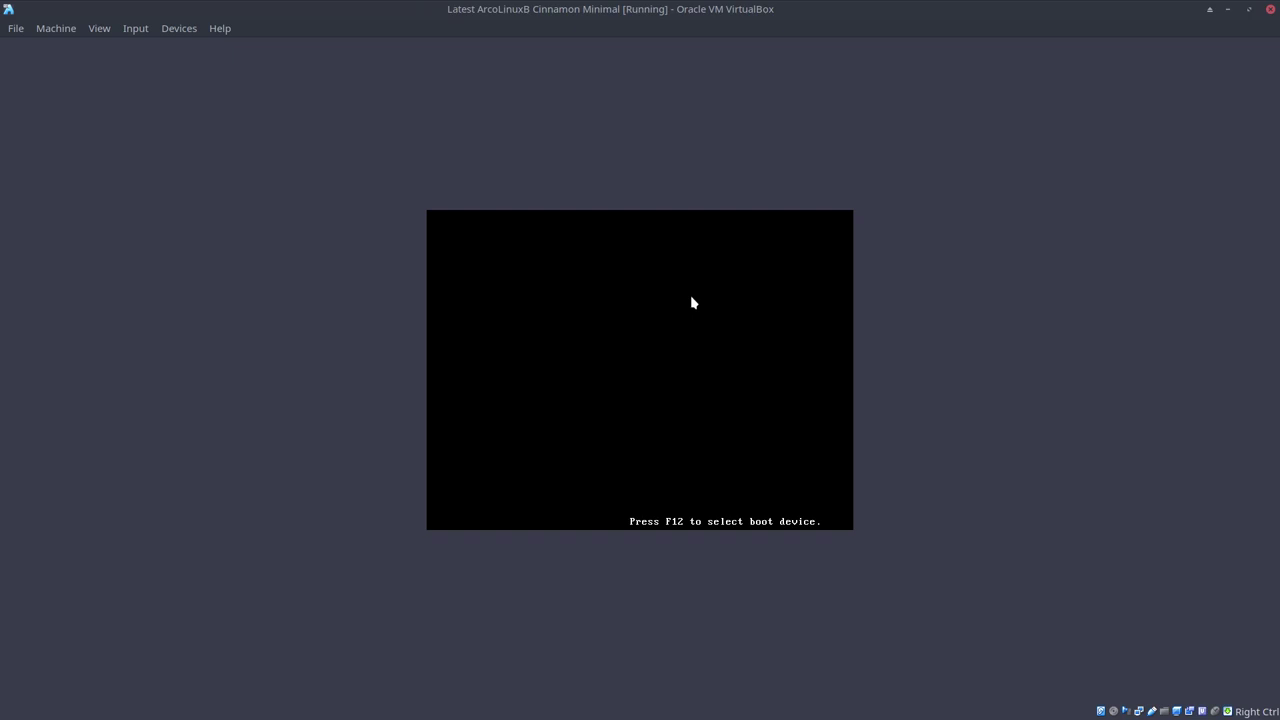
# Step: Switch the VM to full screen, boot ArcoLinuxB from GRUB, and log in with the user password
pyautogui.press('Control_R+f')
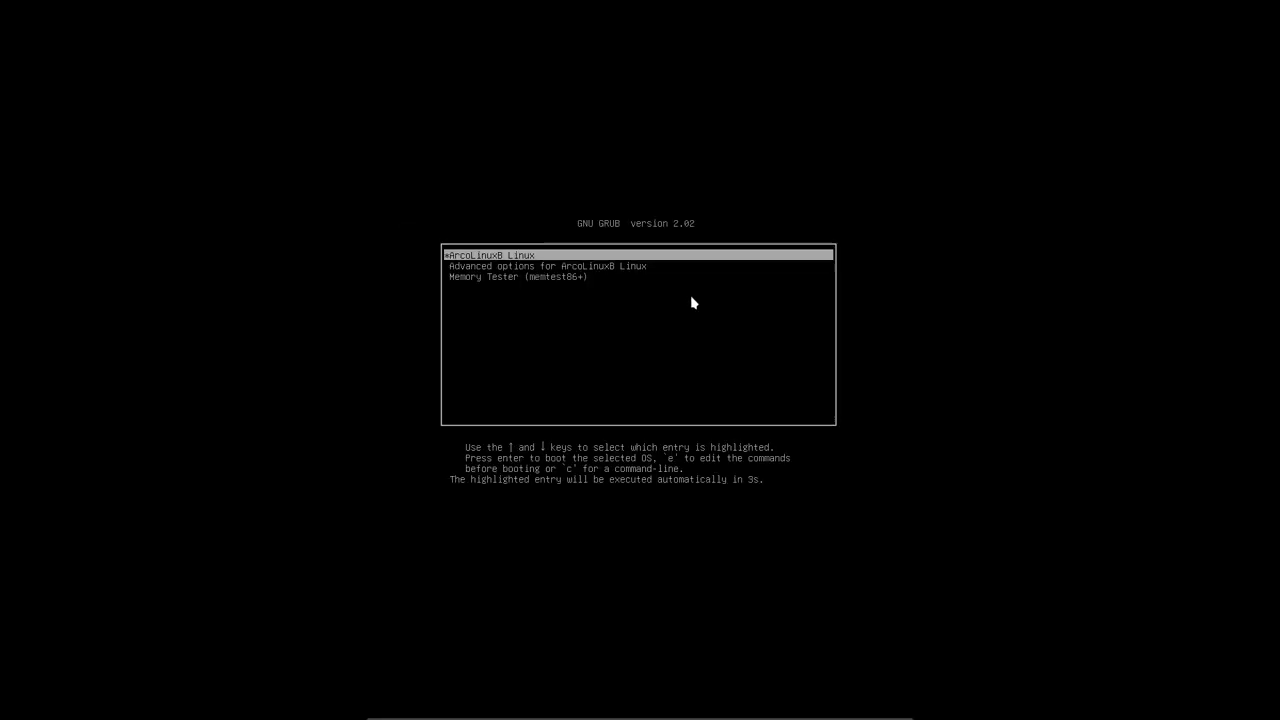
pyautogui.press('Return')
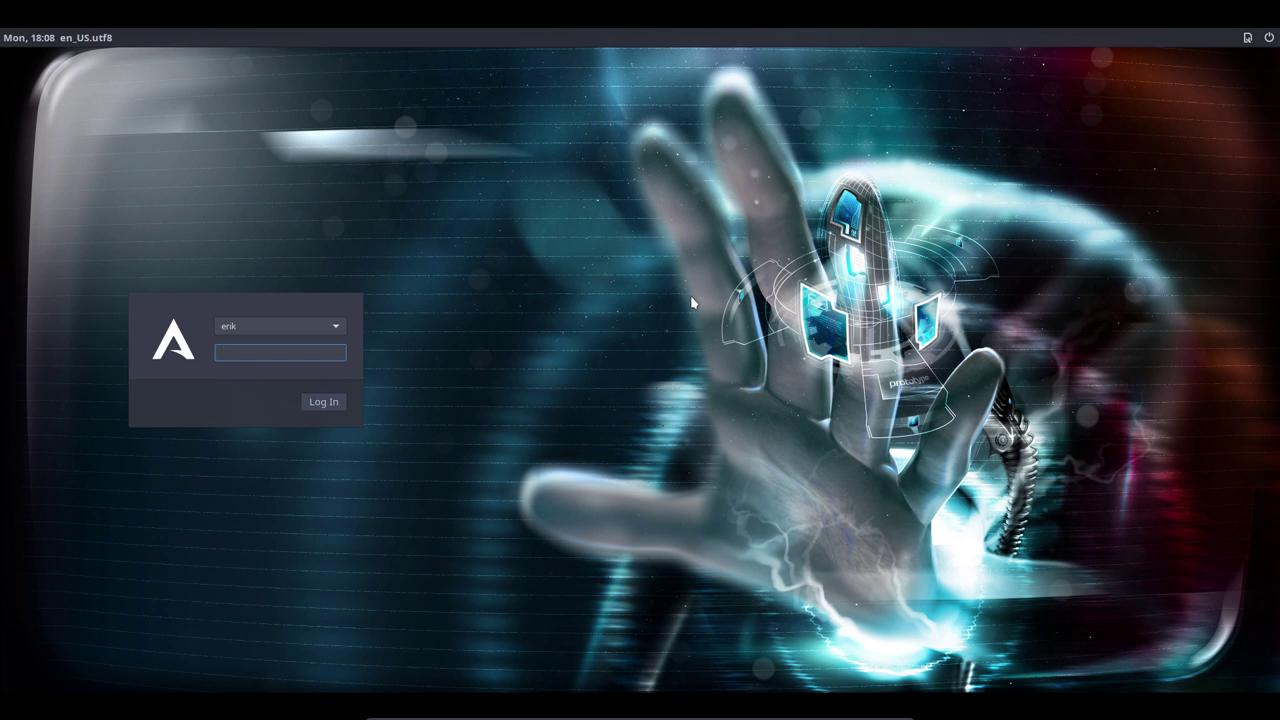
pyautogui.write('••')
pyautogui.press('Return')
pyautogui.scroll(-1, 690, 295)
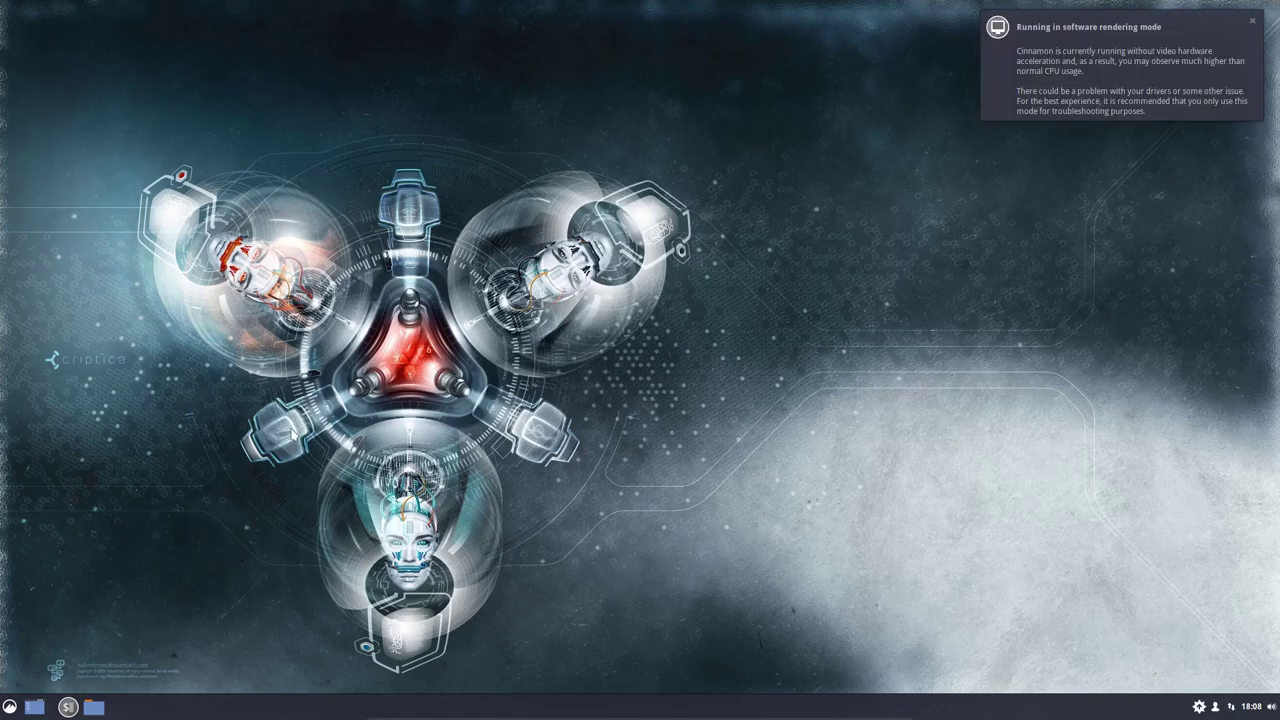
# Step: Dismiss the rendering notice and enable a custom icon and label for the Menu applet
pyautogui.click(1252, 22)
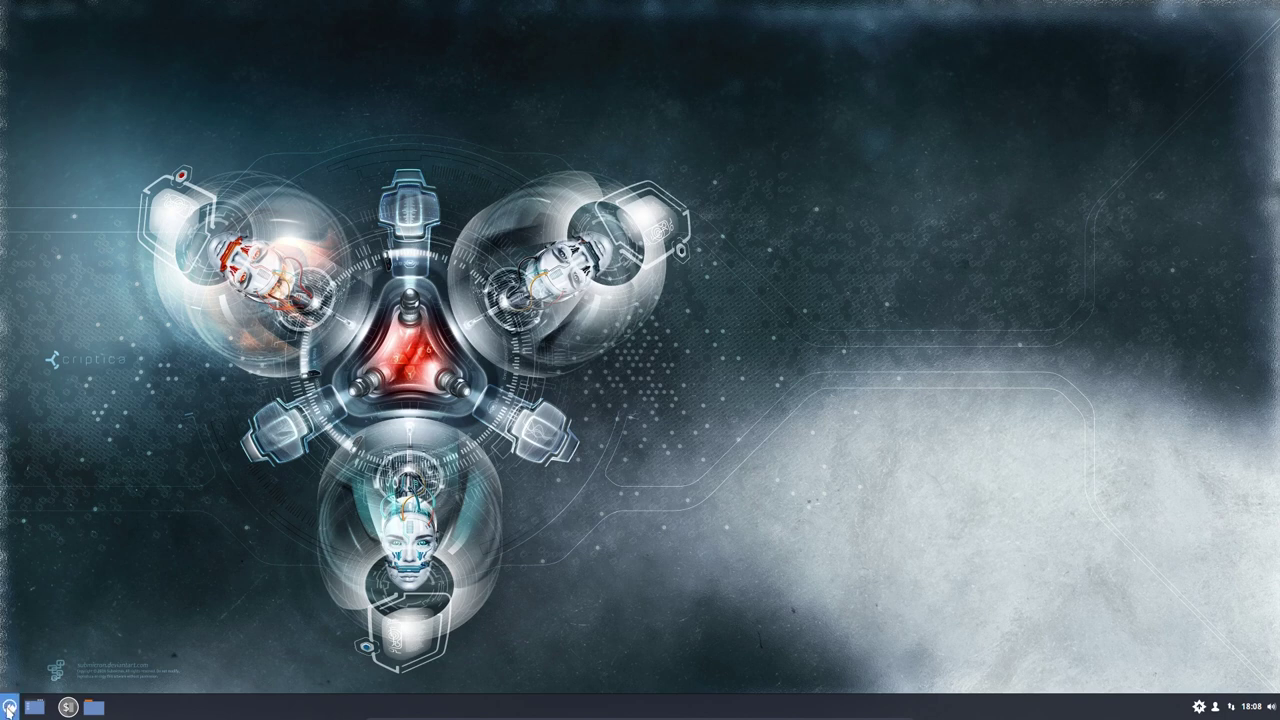
pyautogui.rightClick(9, 707)
pyautogui.click(41, 664)
pyautogui.click(812, 232)
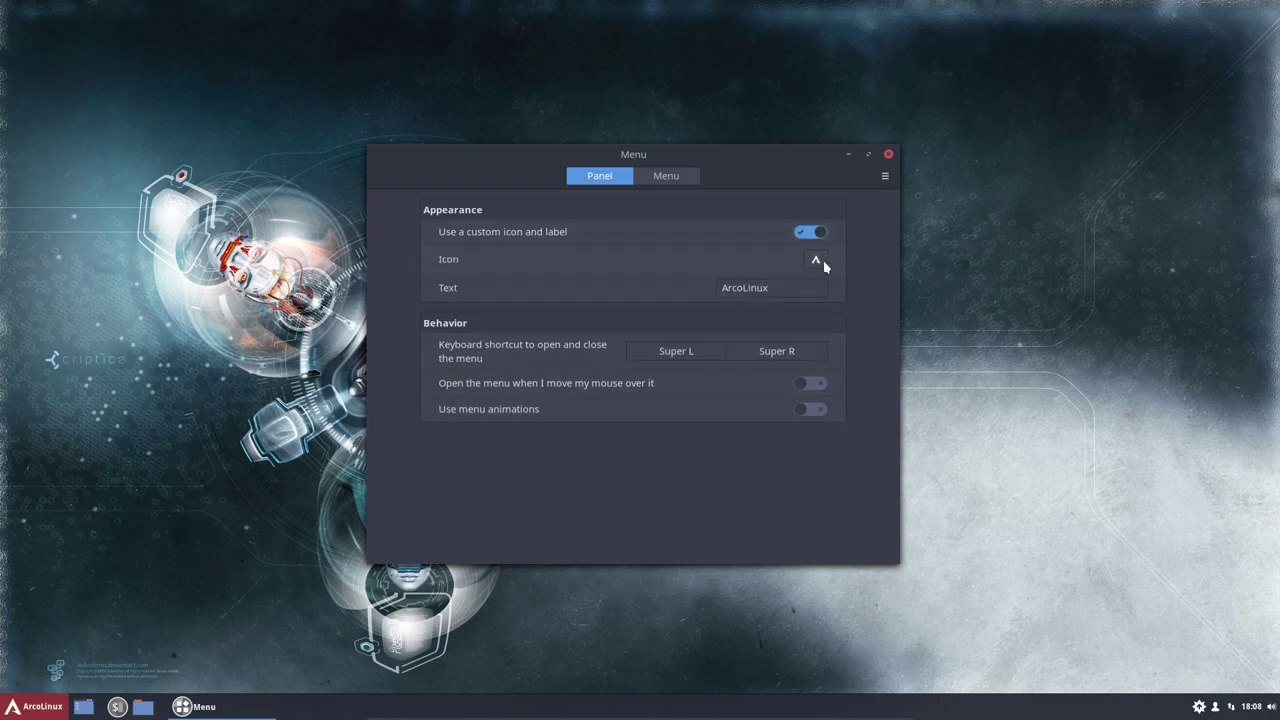
pyautogui.click(888, 154)
# Step: Change the menu label text to 'ArcoLinuxB Cinnamon Minimal'
pyautogui.rightClick(30, 708)
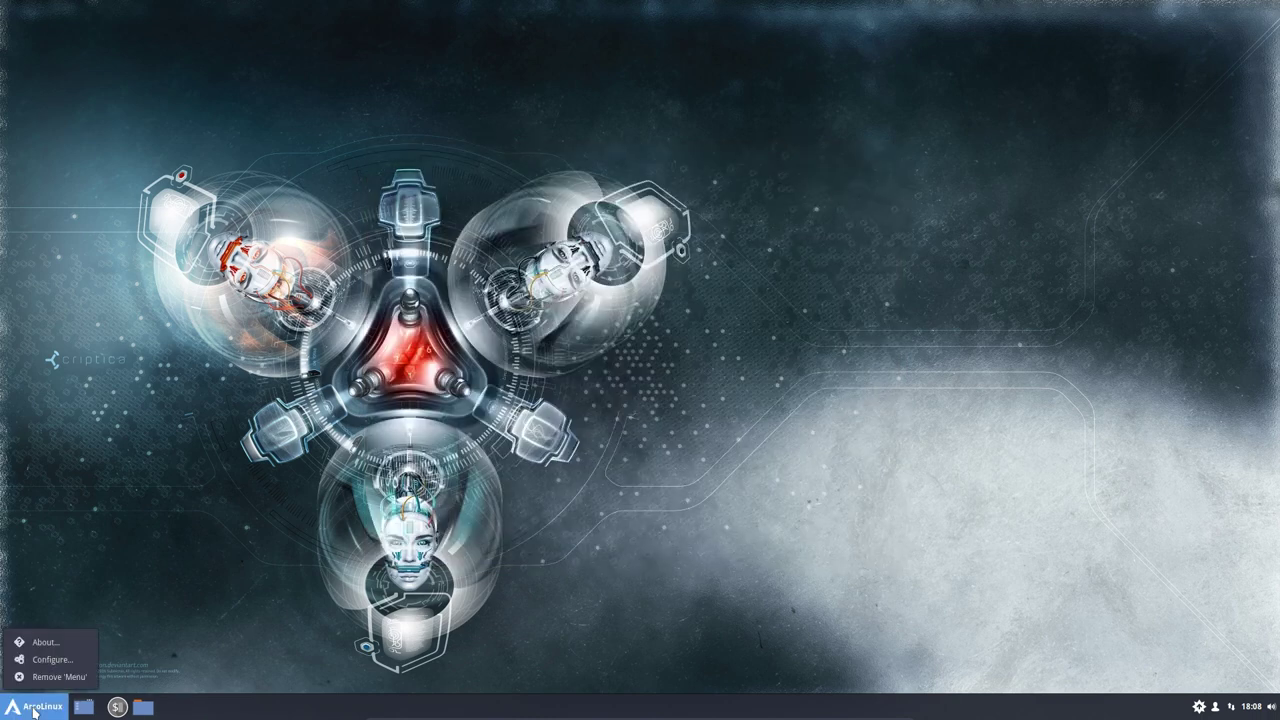
pyautogui.click(613, 525)
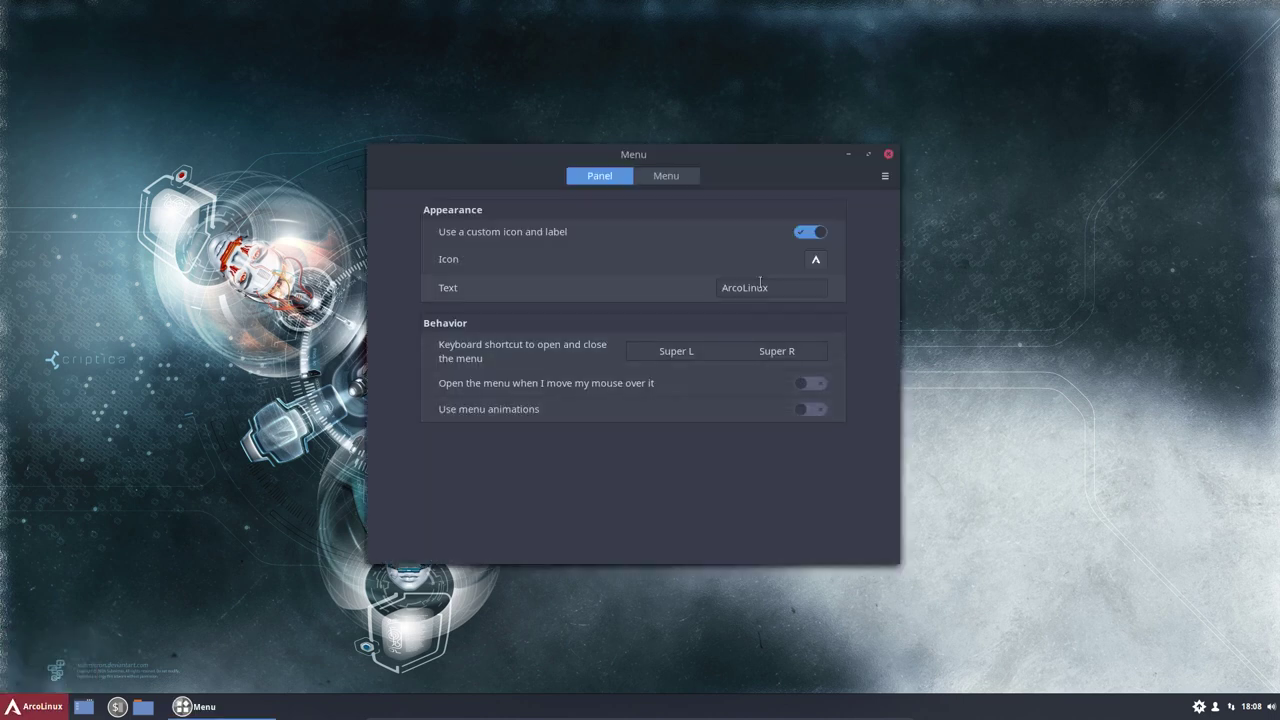
pyautogui.click(775, 287)
pyautogui.write('B')
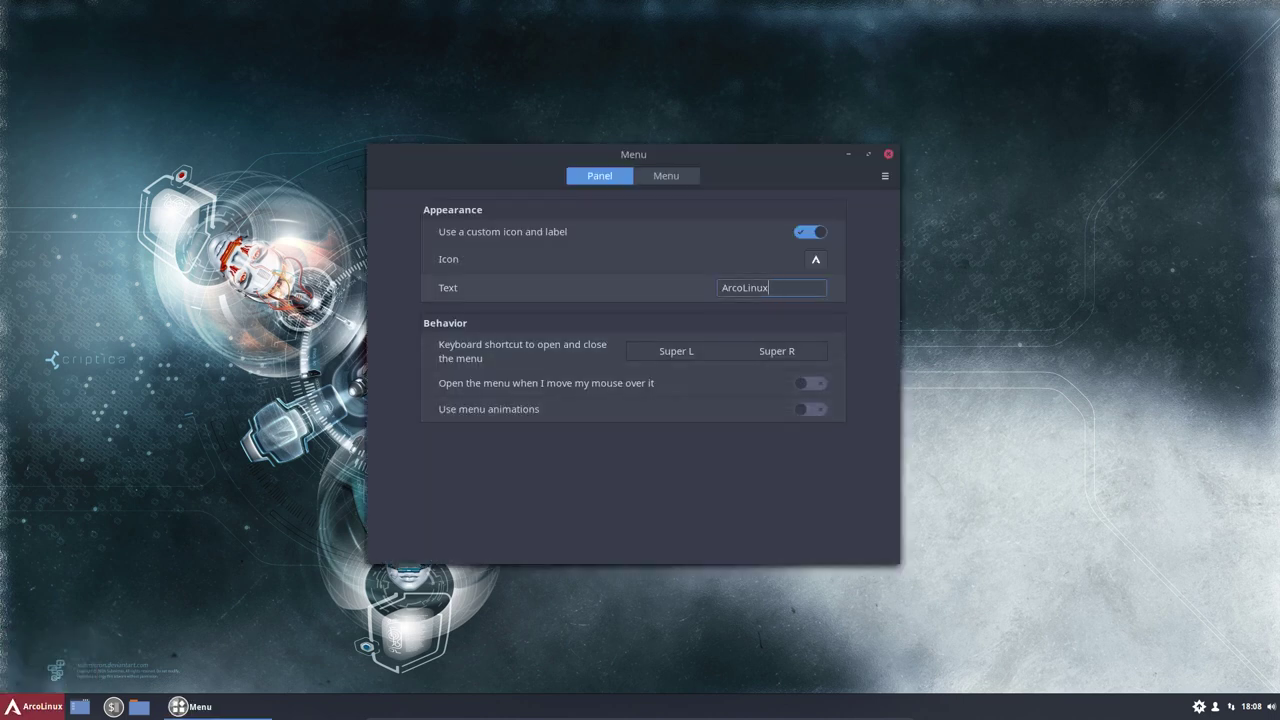
pyautogui.write(' Cinnam')
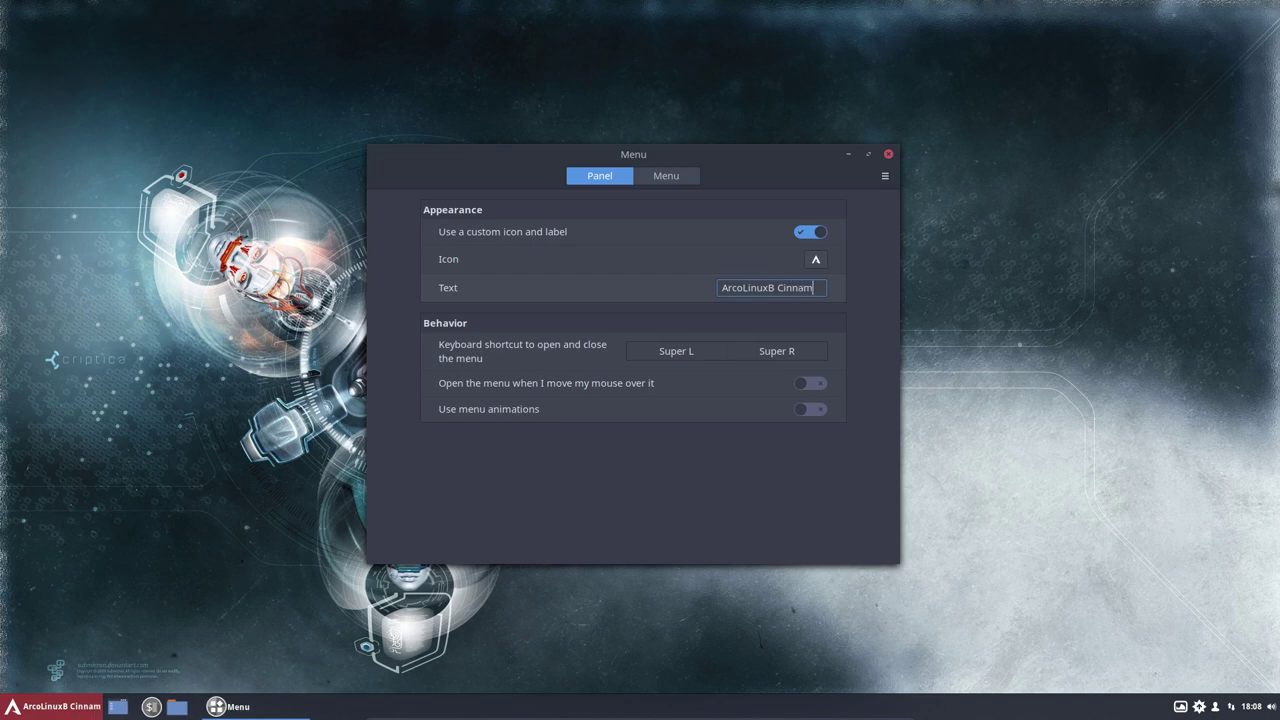
pyautogui.write('on Minimal')
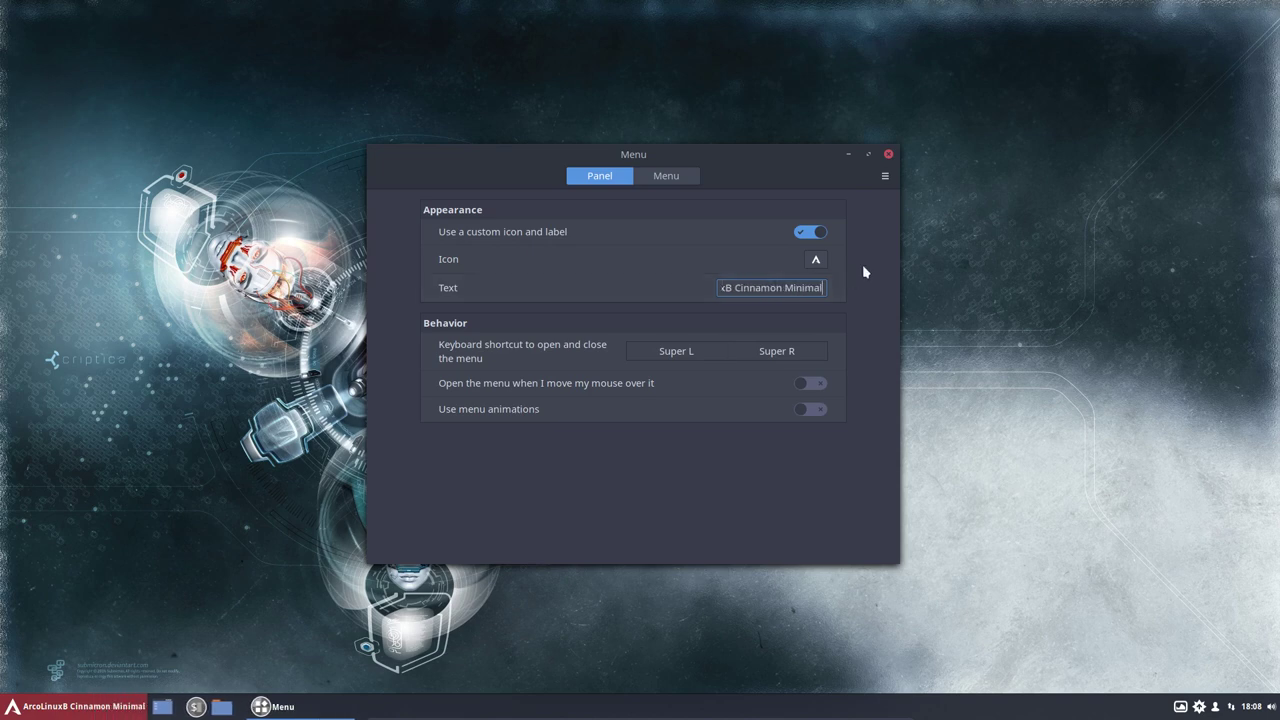
pyautogui.click(888, 154)
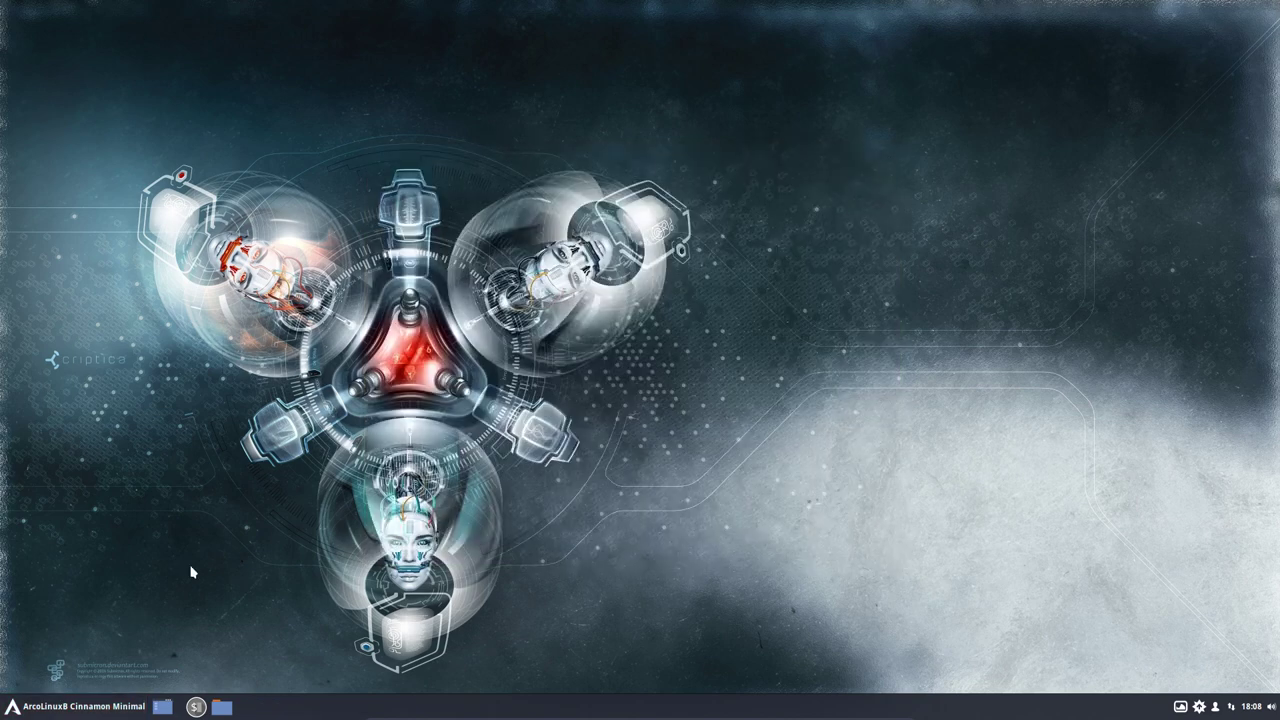
# Step: Navigate Nemo from File System to /etc/lightdm and open lightdm.conf
pyautogui.click(221, 706)
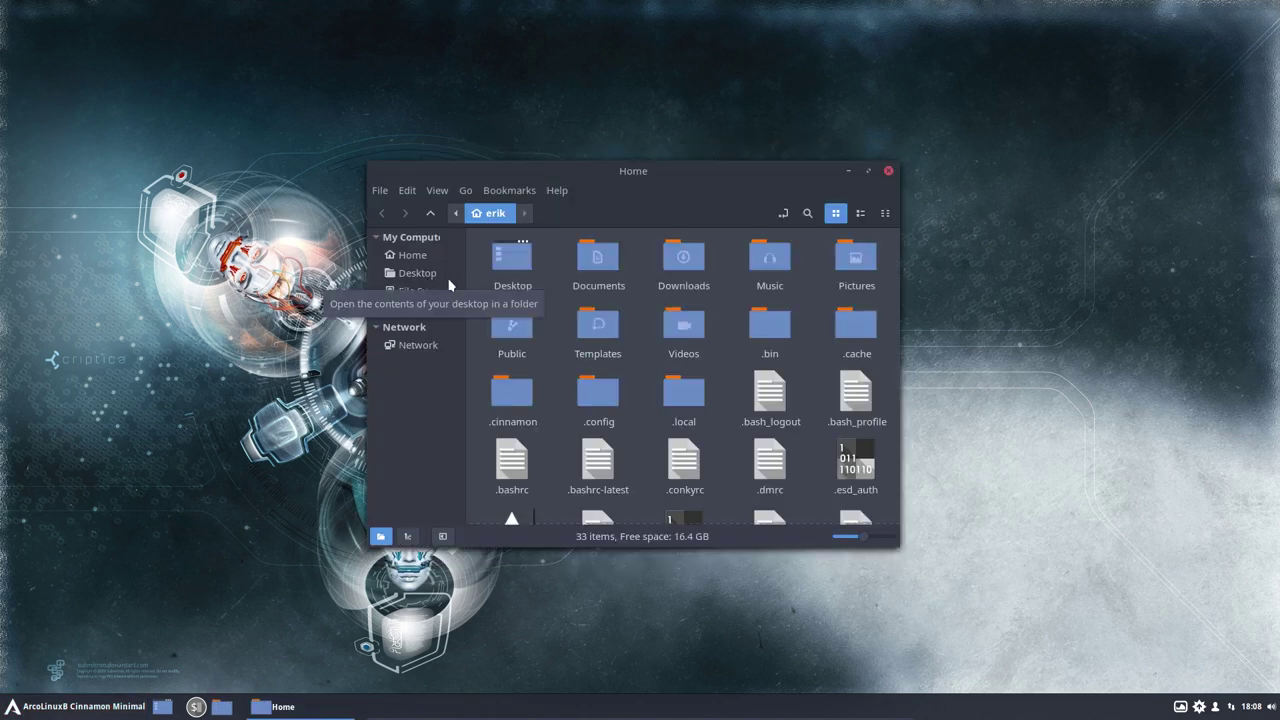
pyautogui.click(421, 291)
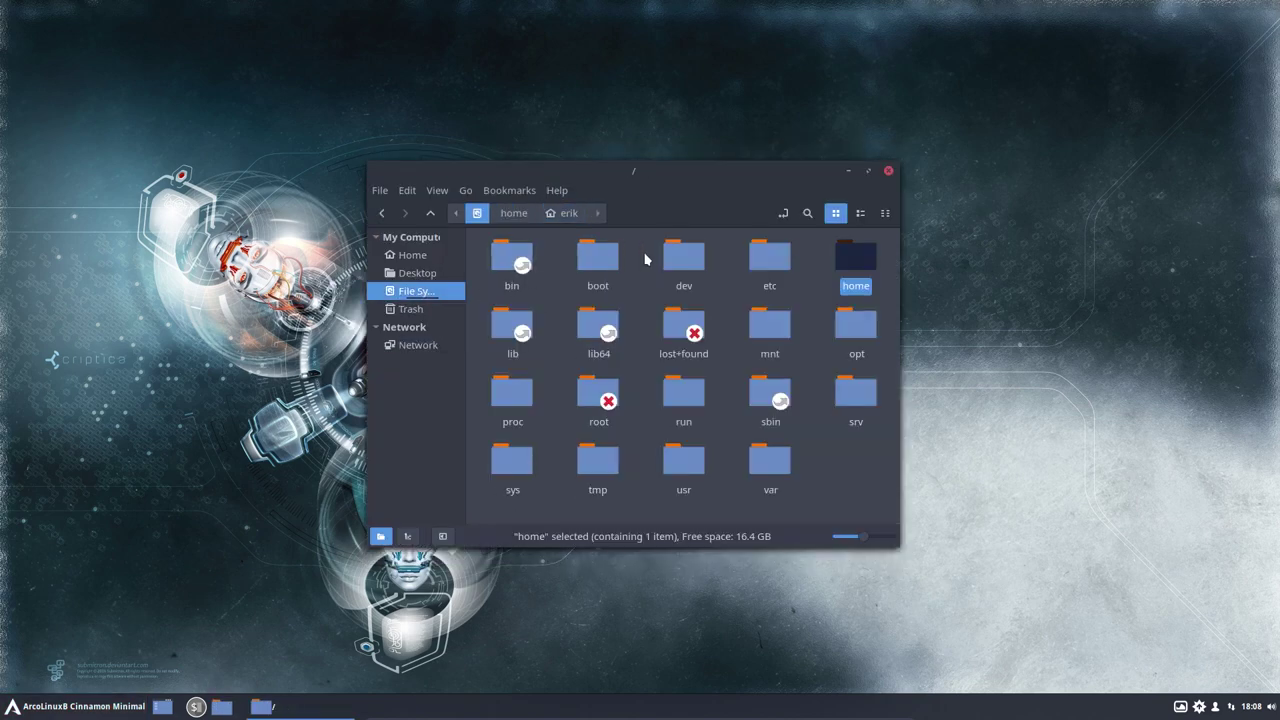
pyautogui.doubleClick(770, 258)
pyautogui.write('light')
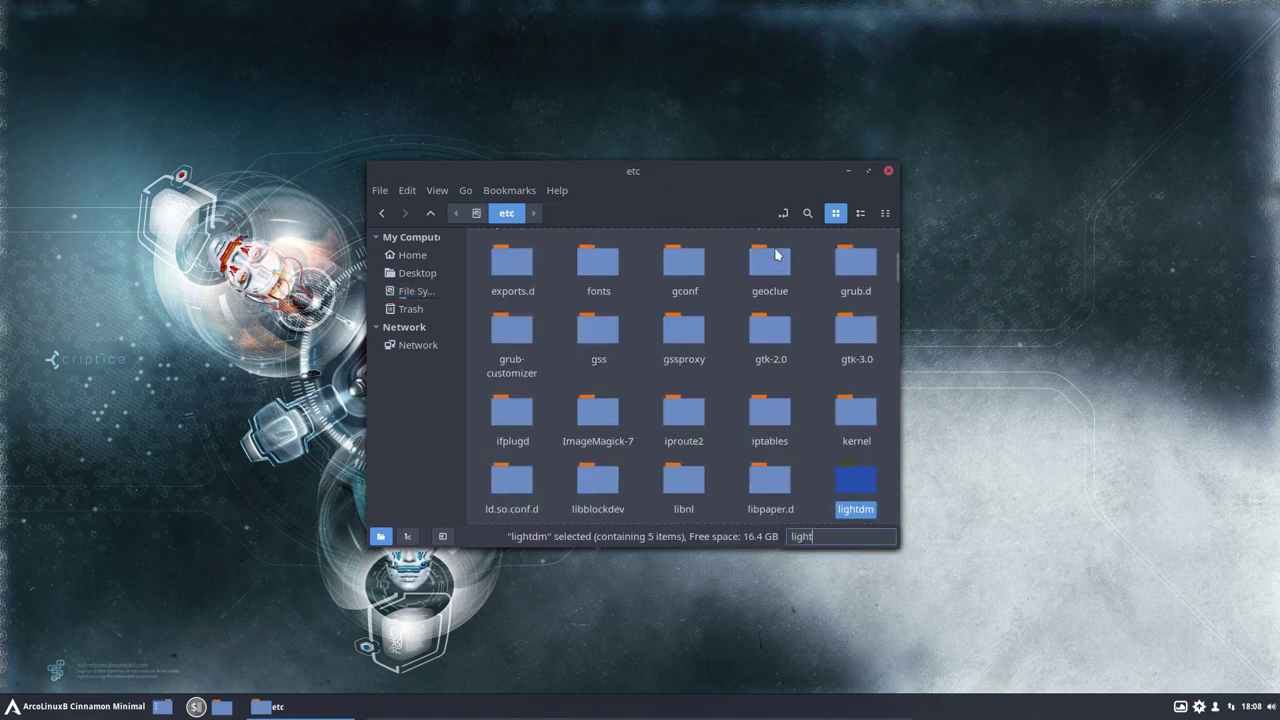
pyautogui.press('Return')
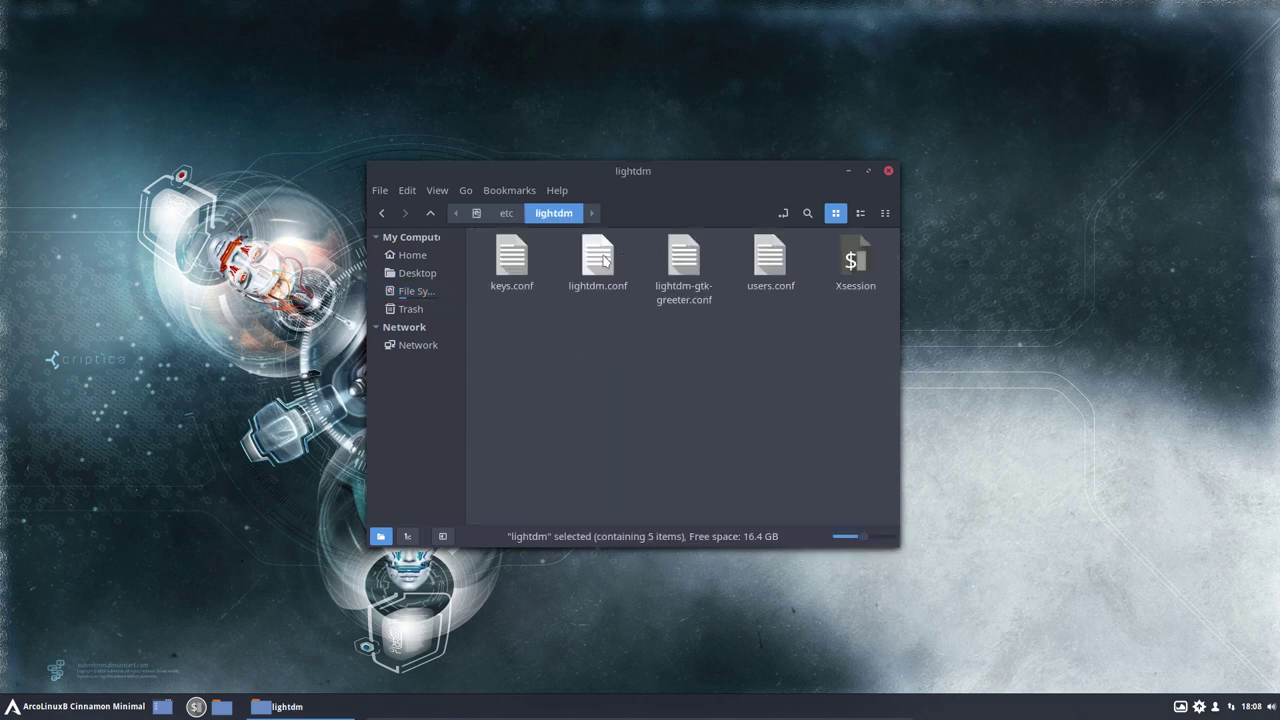
pyautogui.doubleClick(600, 259)
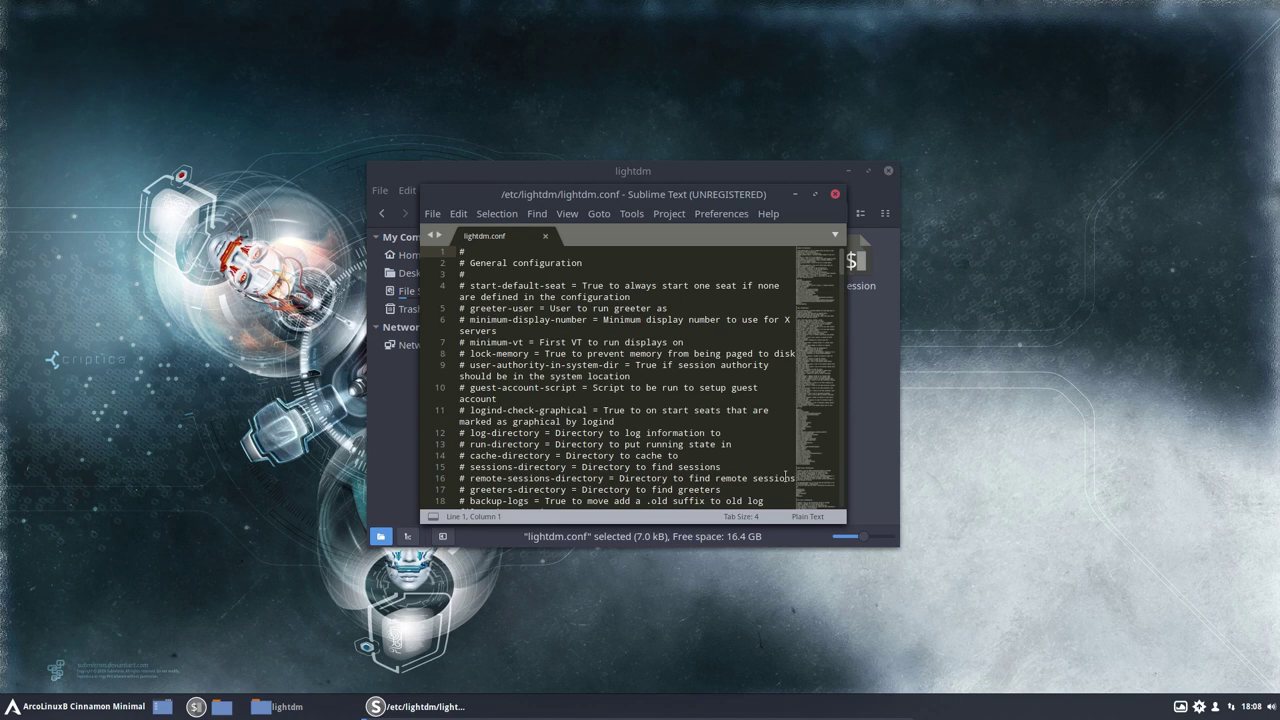
# Step: Set Perl syntax highlighting for lightdm.conf and maximize the Sublime Text window
pyautogui.click(810, 515)
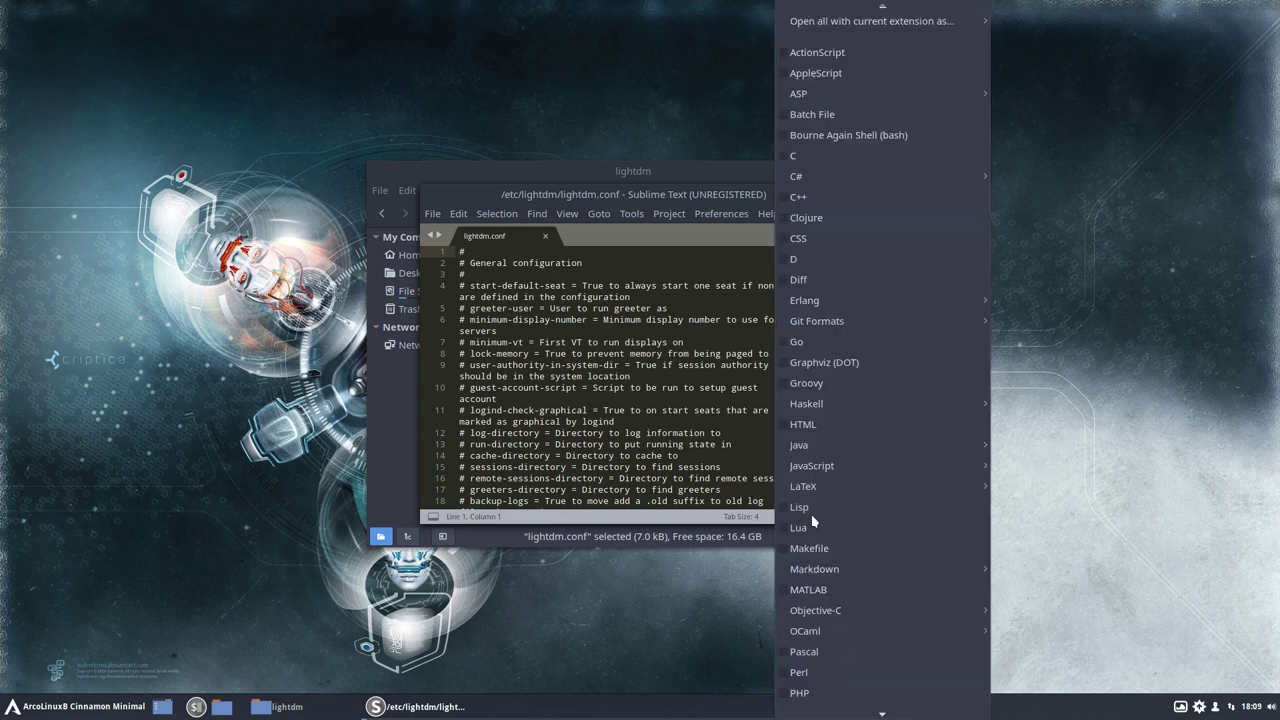
pyautogui.click(814, 671)
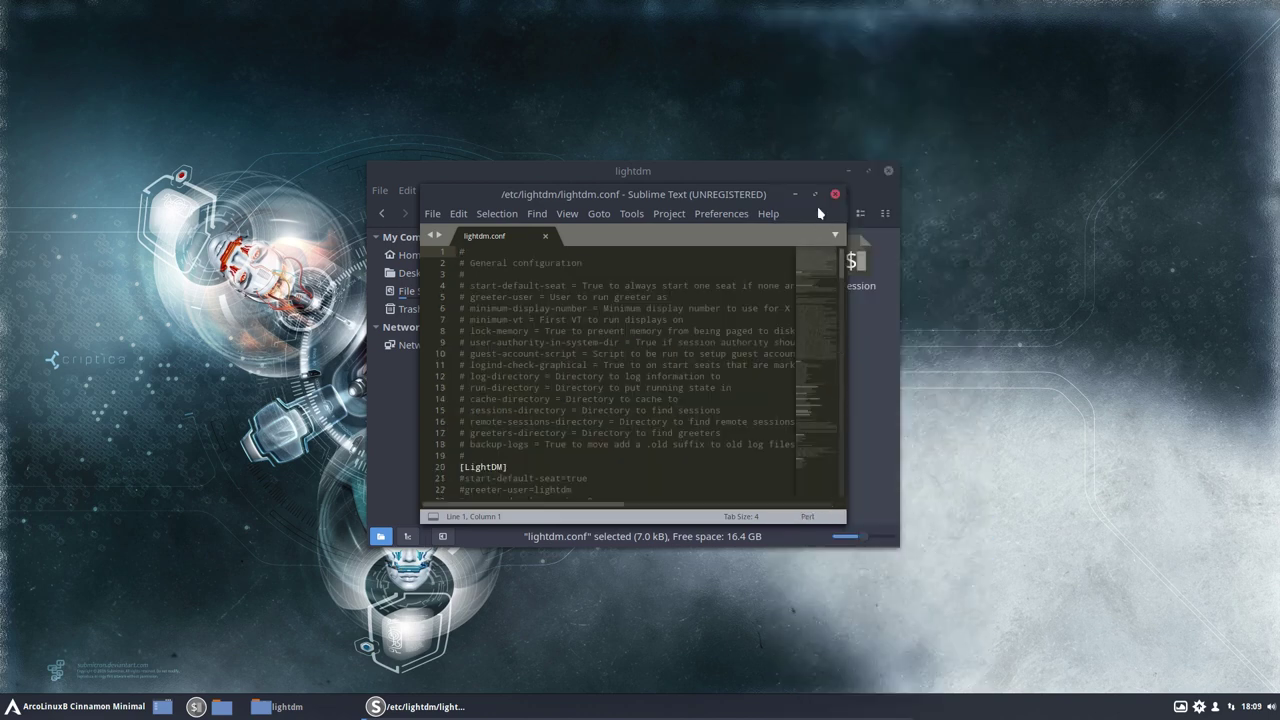
pyautogui.click(816, 196)
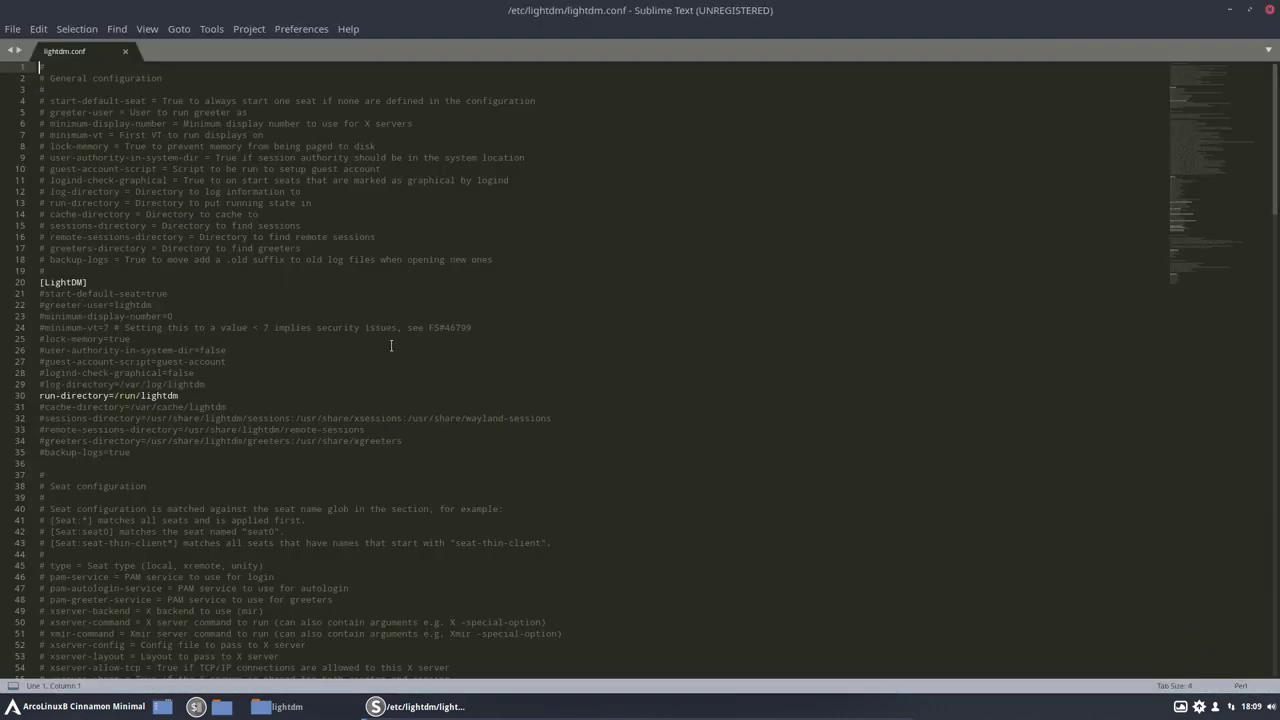
pyautogui.scroll(-20, 391, 346)
pyautogui.scroll(4, 390, 349)
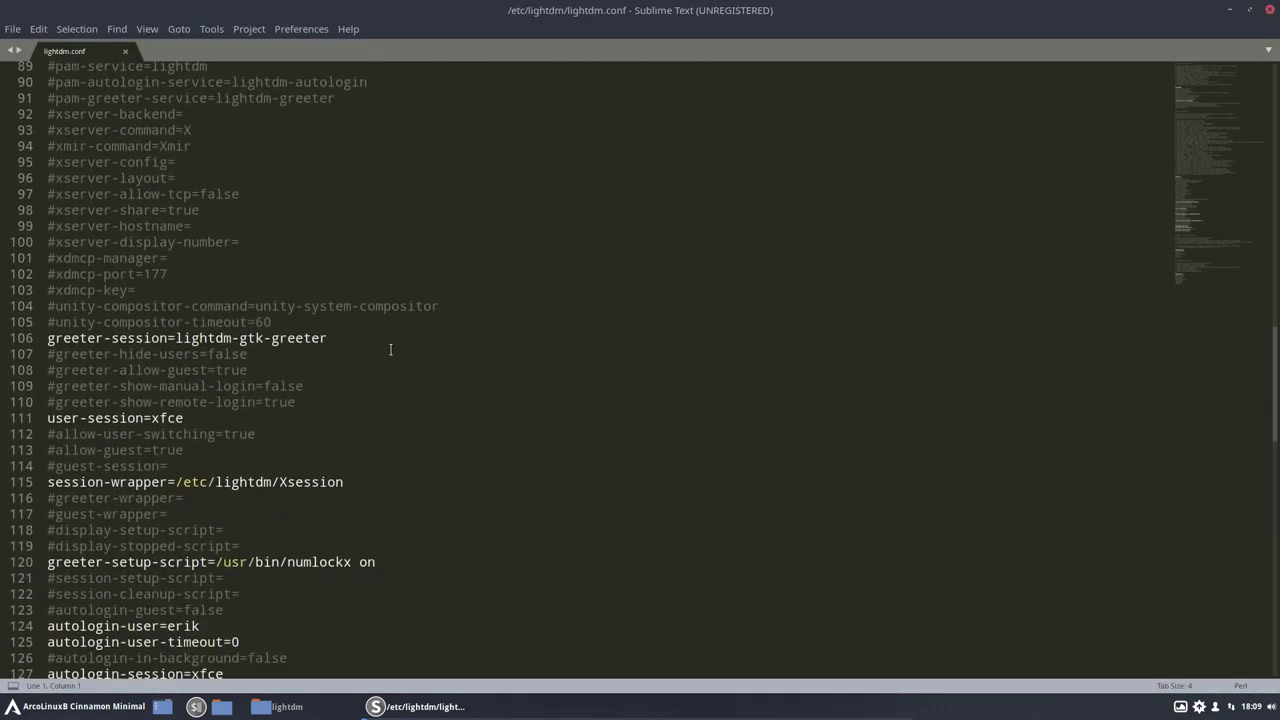
pyautogui.scroll(-3, 390, 349)
pyautogui.scroll(-1, 201, 274)
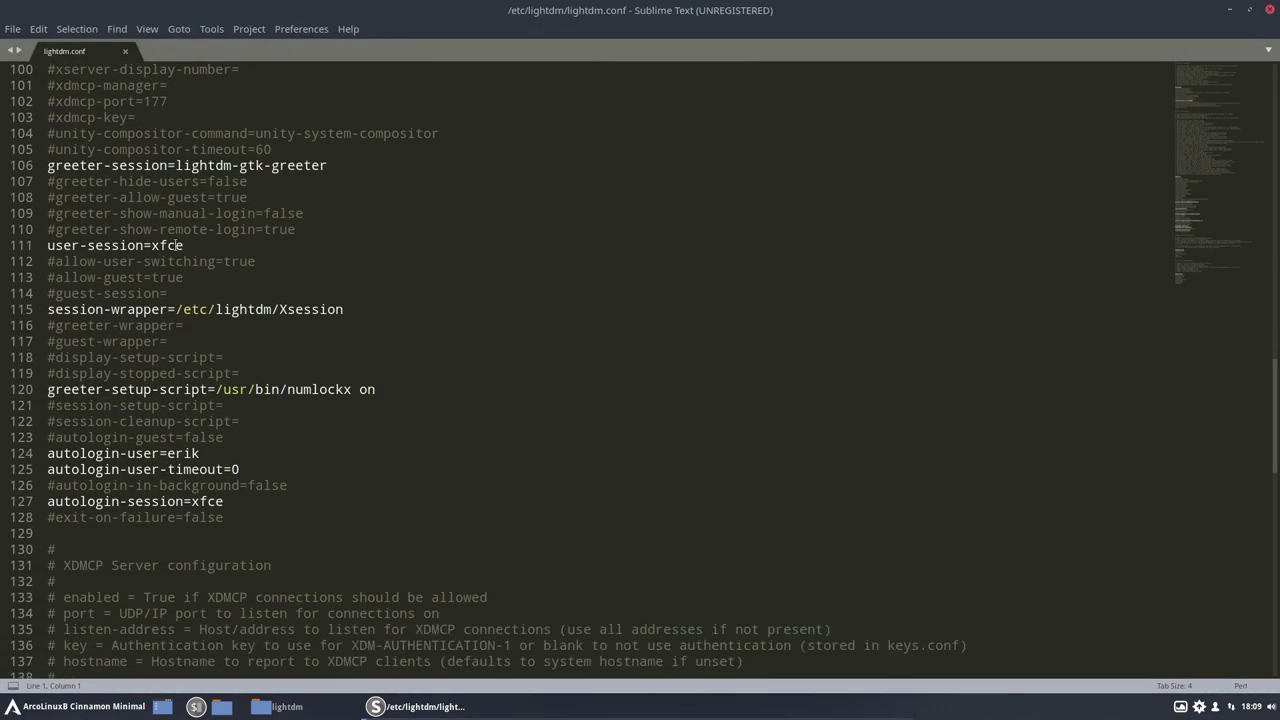
# Step: Replace xfce with cinnamon for user-session and autologin-session, save with the admin password, and close
pyautogui.doubleClick(172, 245)
pyautogui.write('c')
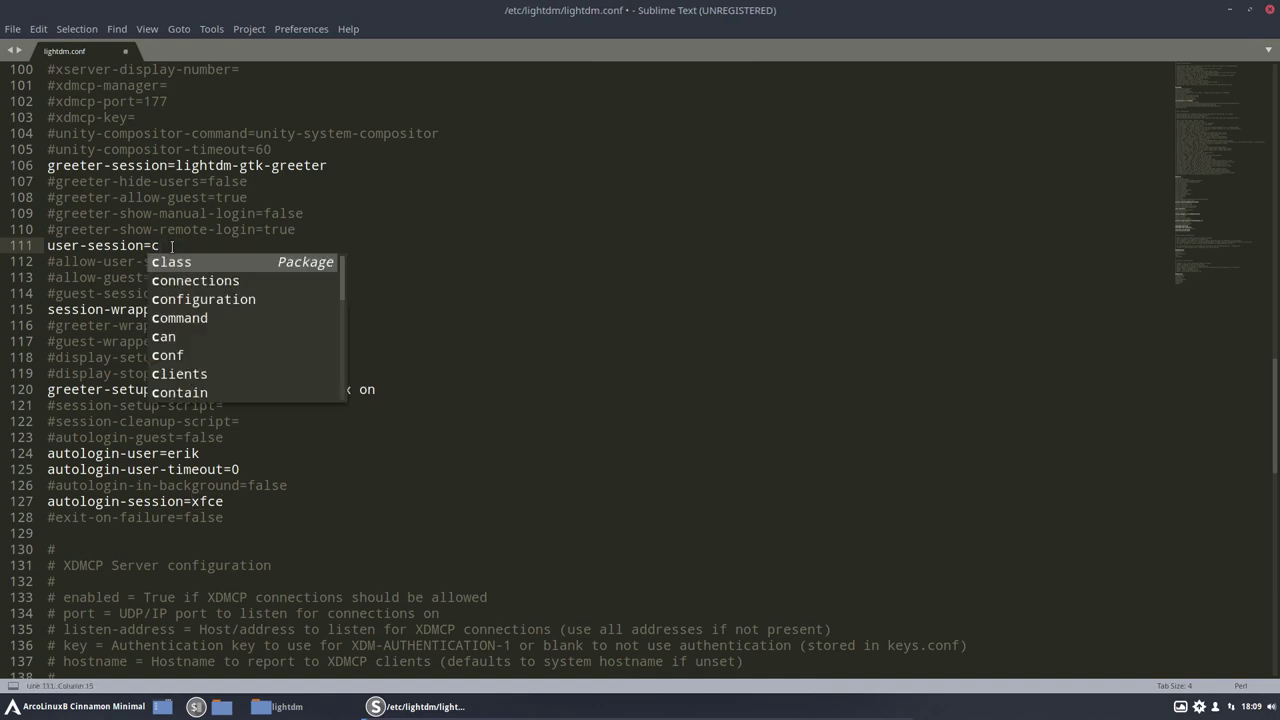
pyautogui.write('innamon')
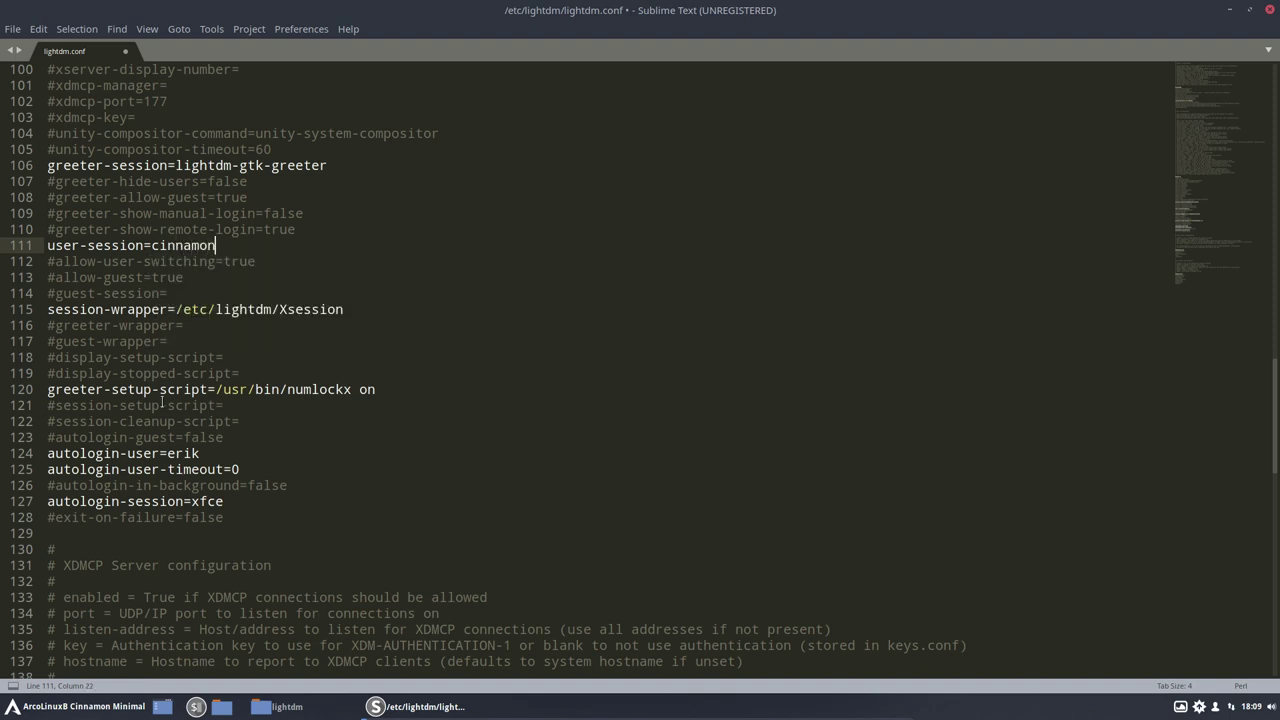
pyautogui.doubleClick(201, 500)
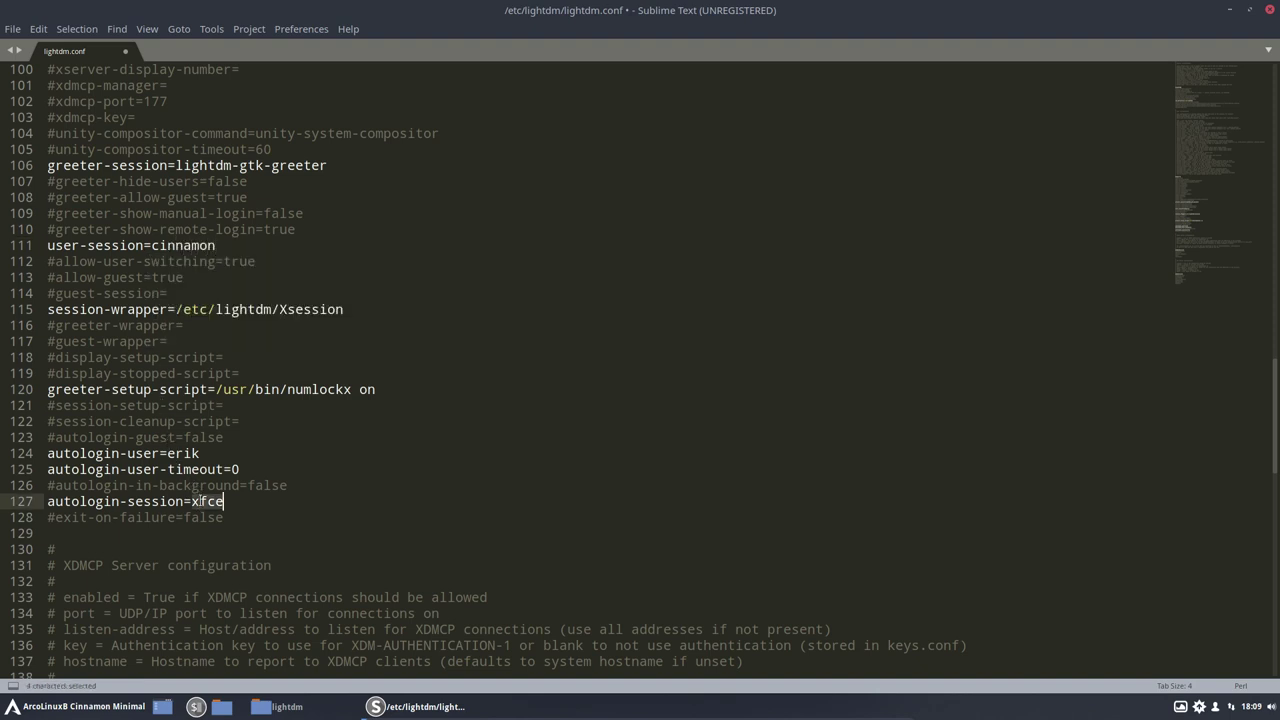
pyautogui.write('cinnamon')
pyautogui.hotkey('ctrl', 's')
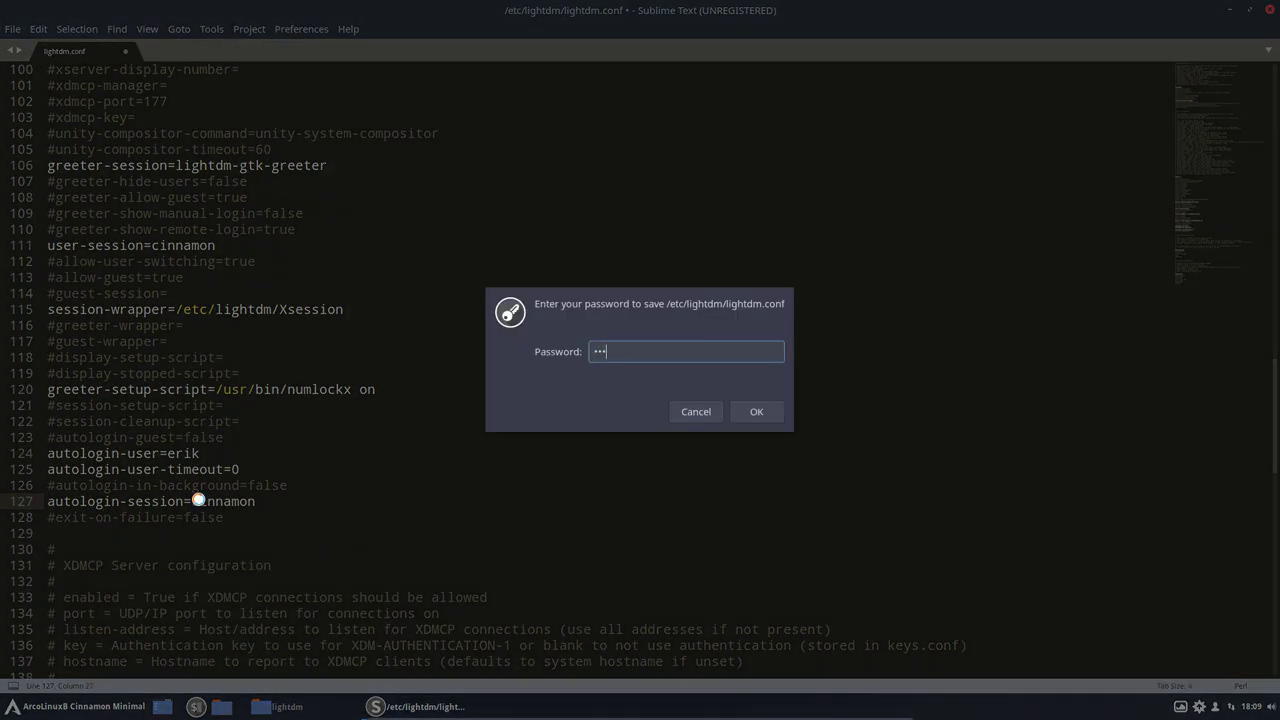
pyautogui.press('Return')
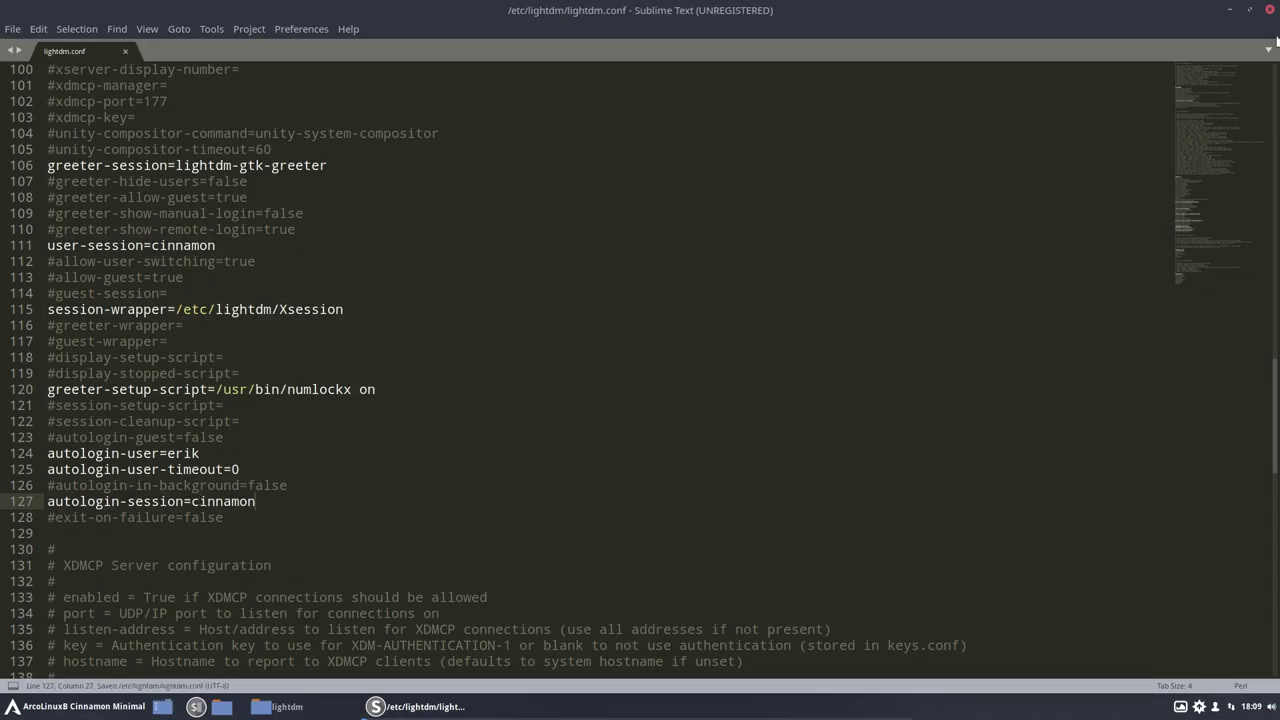
pyautogui.click(1270, 10)
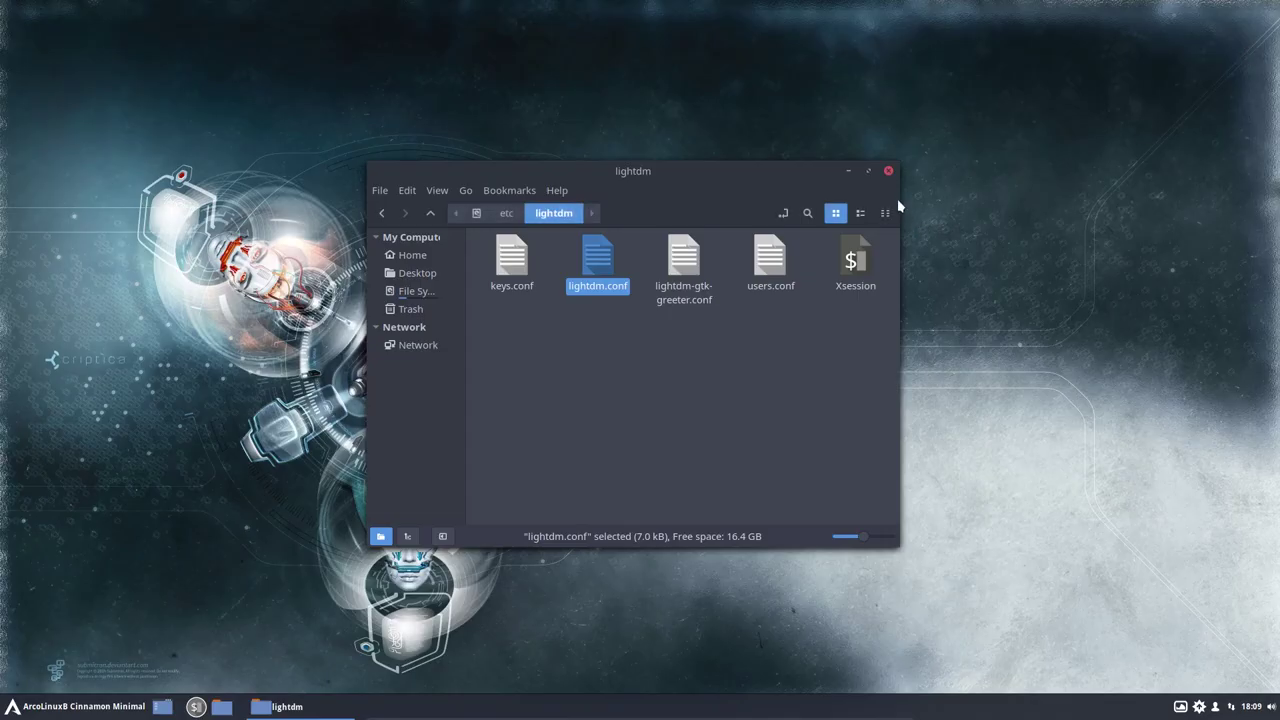
# Step: Close the lightdm folder window and make the blue glowing goggles image the wallpaper via Variety's selector
pyautogui.click(889, 172)
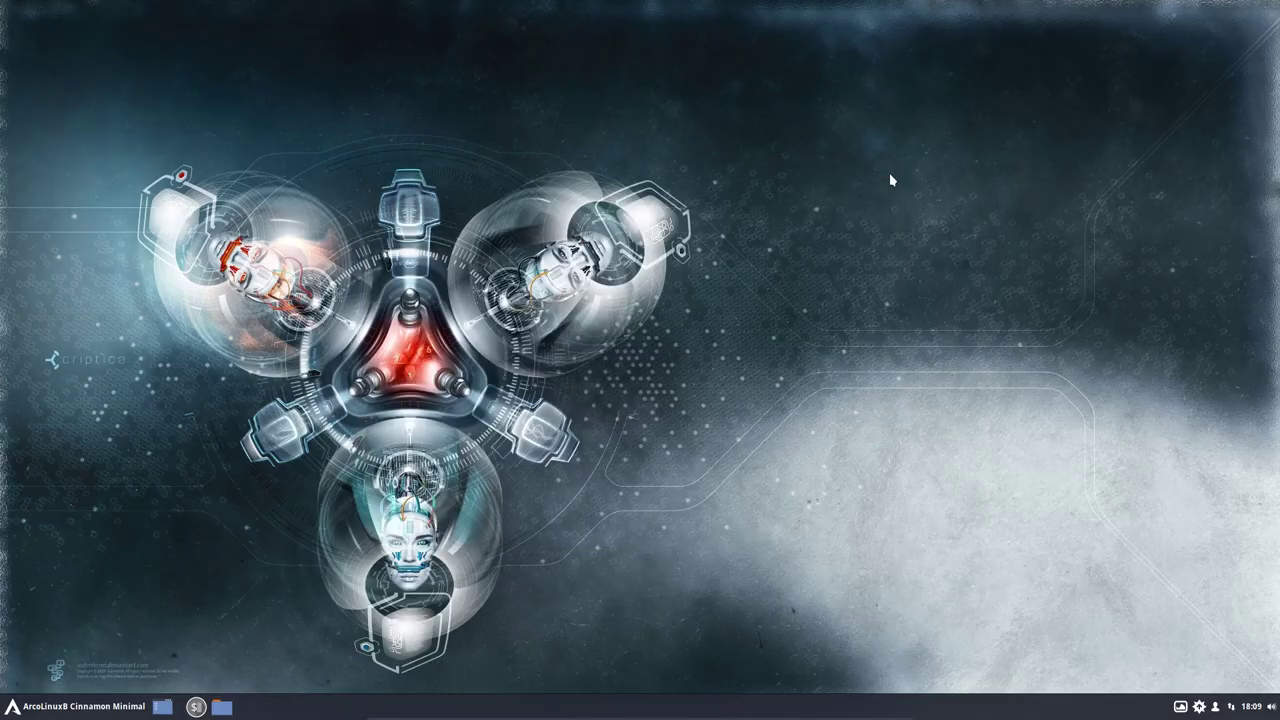
pyautogui.click(1181, 707)
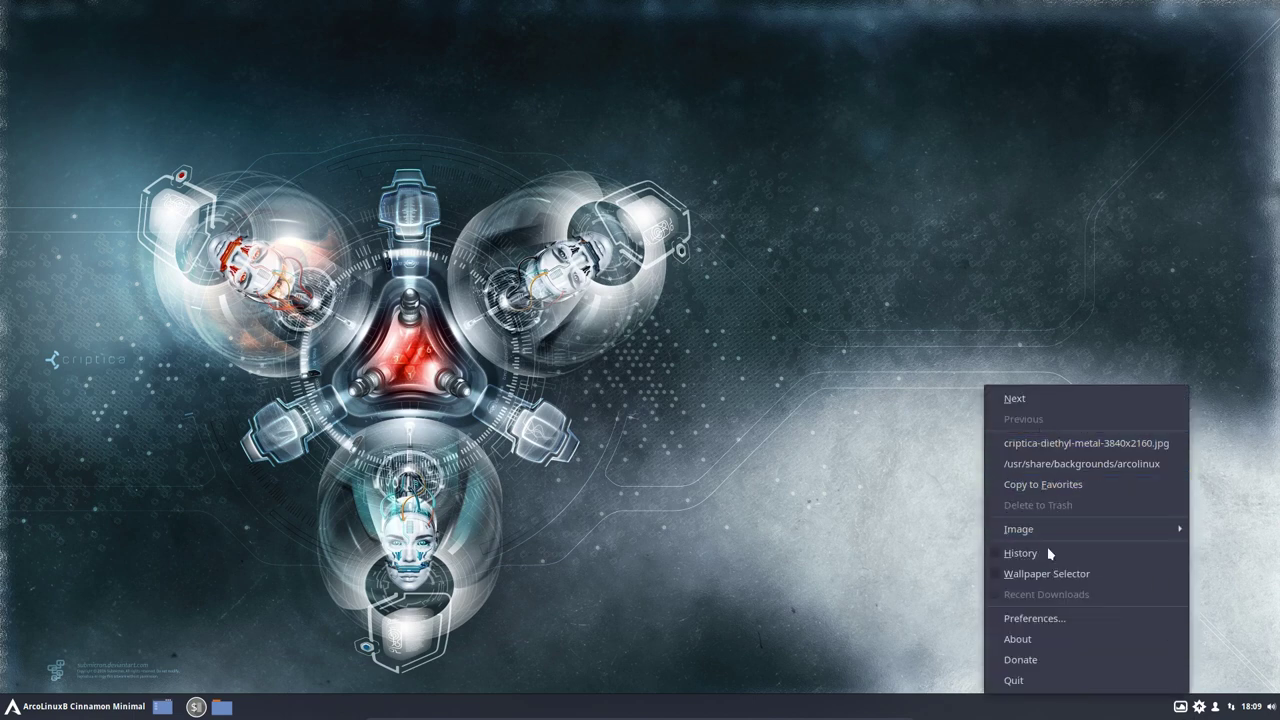
pyautogui.click(1003, 574)
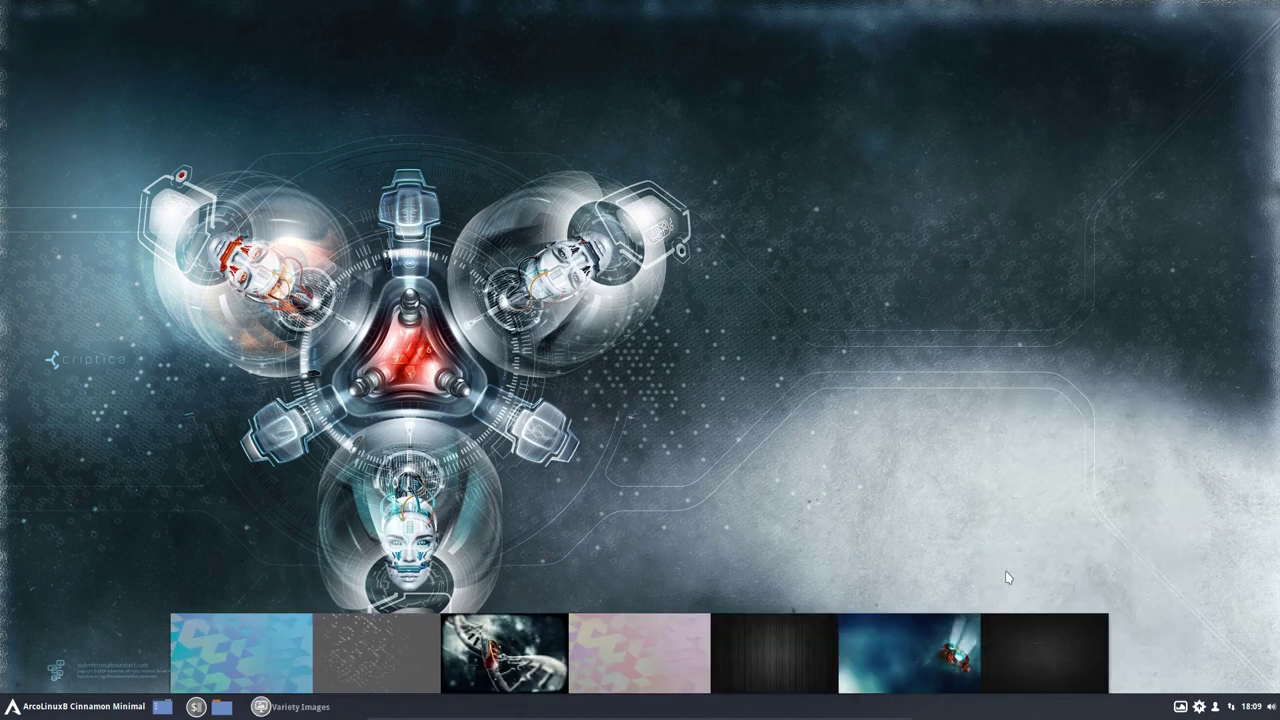
pyautogui.click(741, 668)
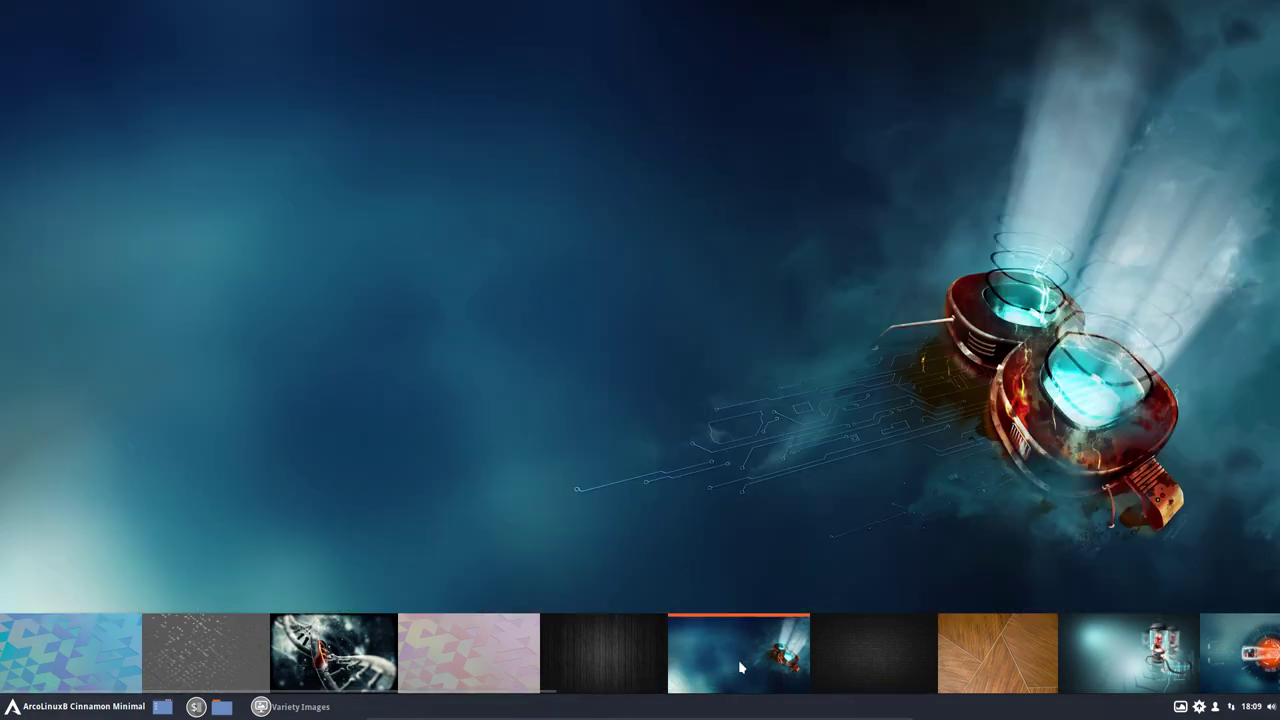
pyautogui.rightClick(741, 668)
pyautogui.click(778, 648)
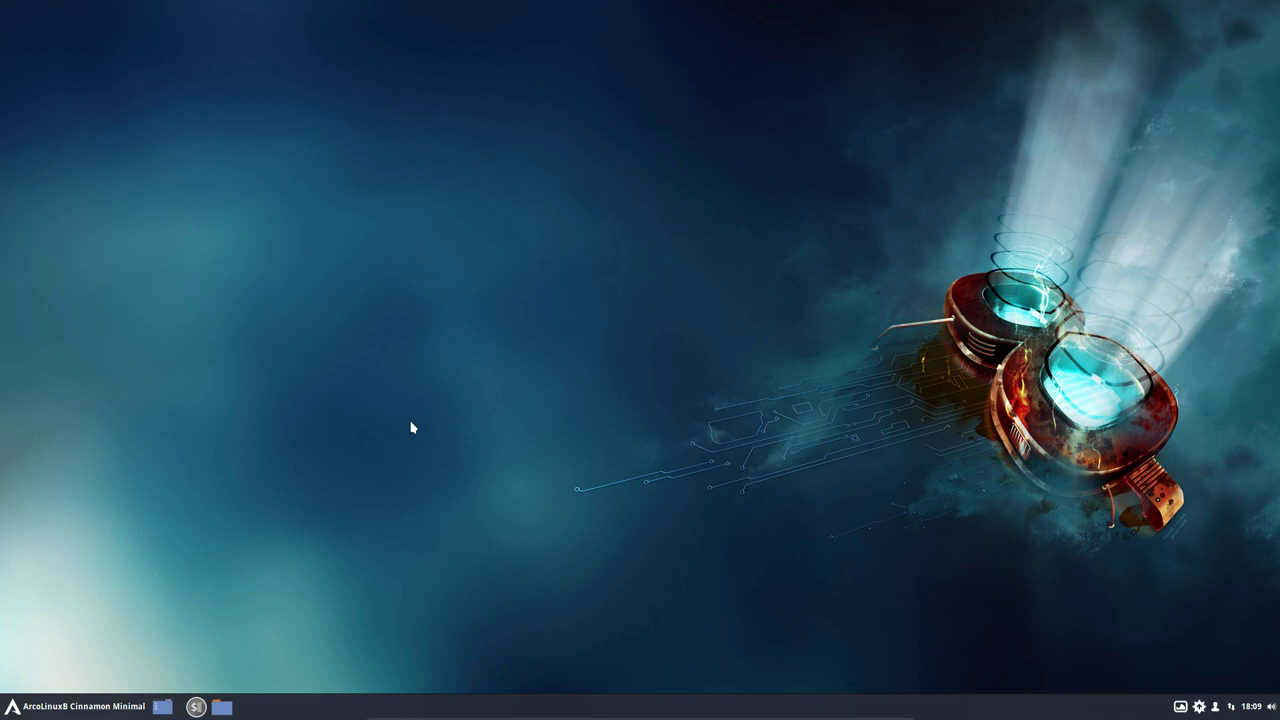
pyautogui.hotkey('ctrl', 'alt', 't')
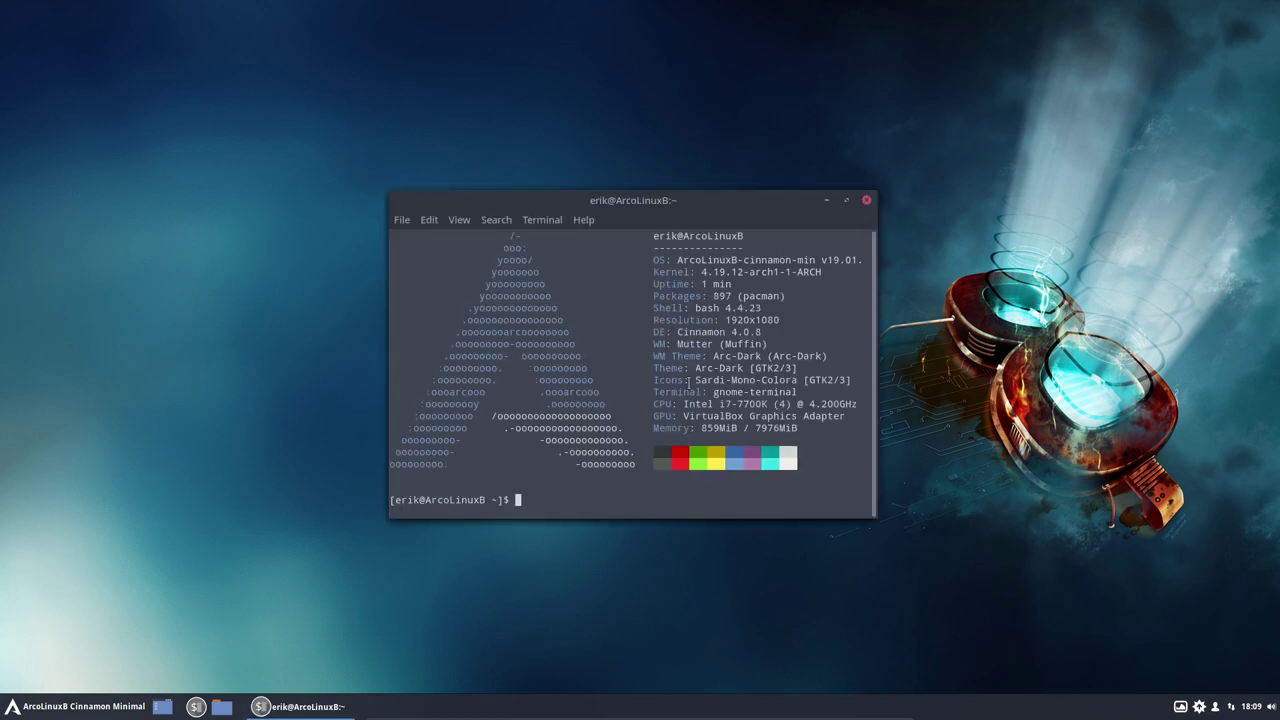
# Step: Highlight 'Cinnamon 4.0.8' and the '897' package count in the neofetch summary, then close the terminal
pyautogui.moveTo(677, 332); pyautogui.dragTo(760, 332)
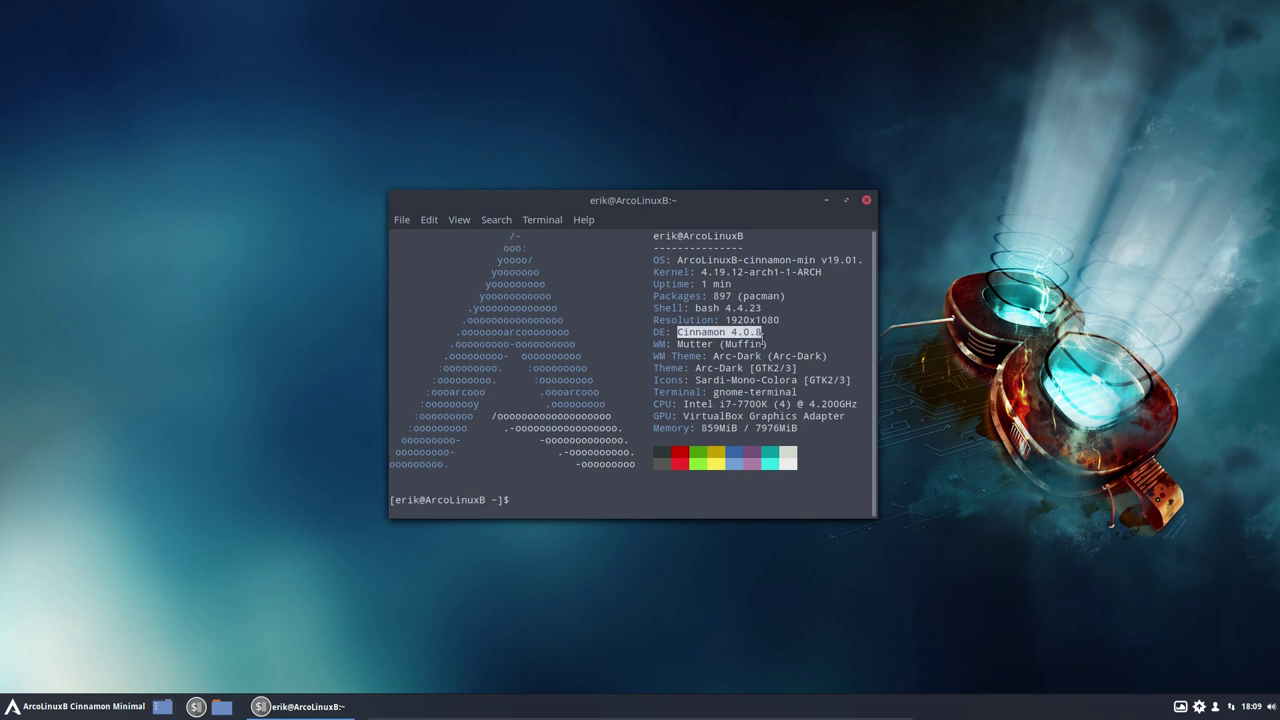
pyautogui.doubleClick(723, 296)
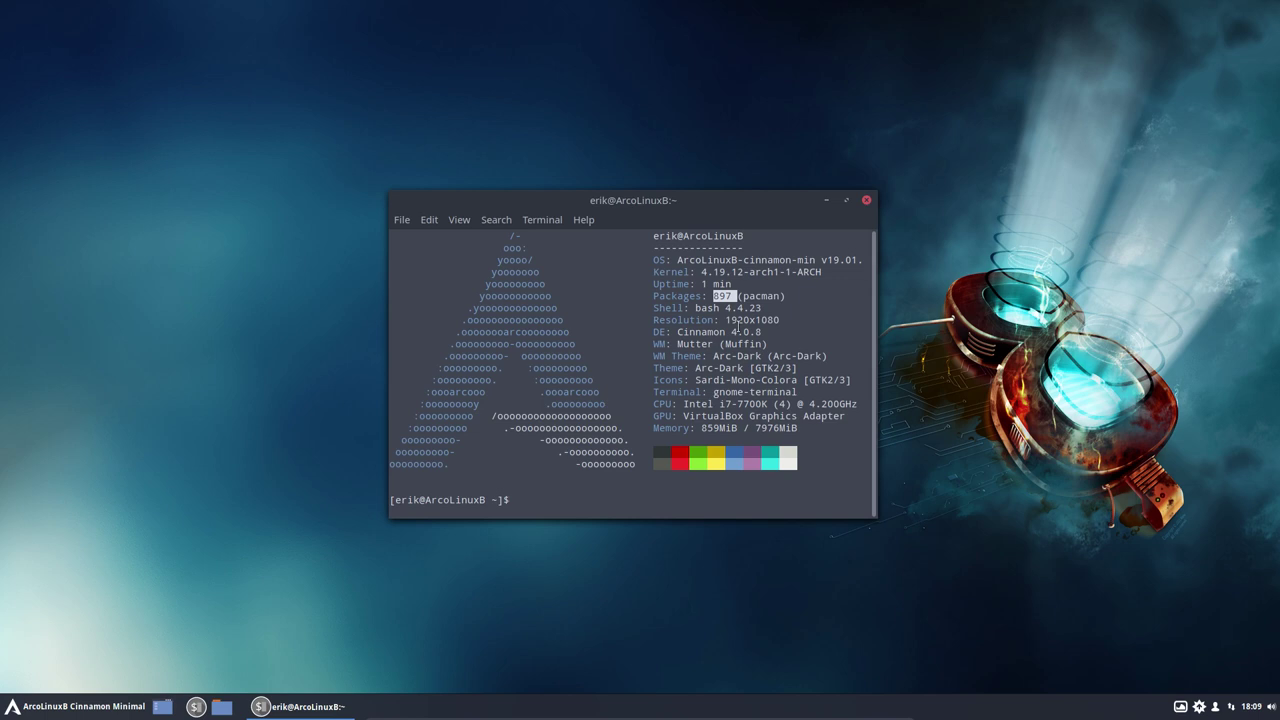
pyautogui.click(866, 200)
# Step: Browse the Accessories, Internet, Programming, Sound & Video, Administration and Preferences menu categories, then launch System Settings
pyautogui.click(72, 706)
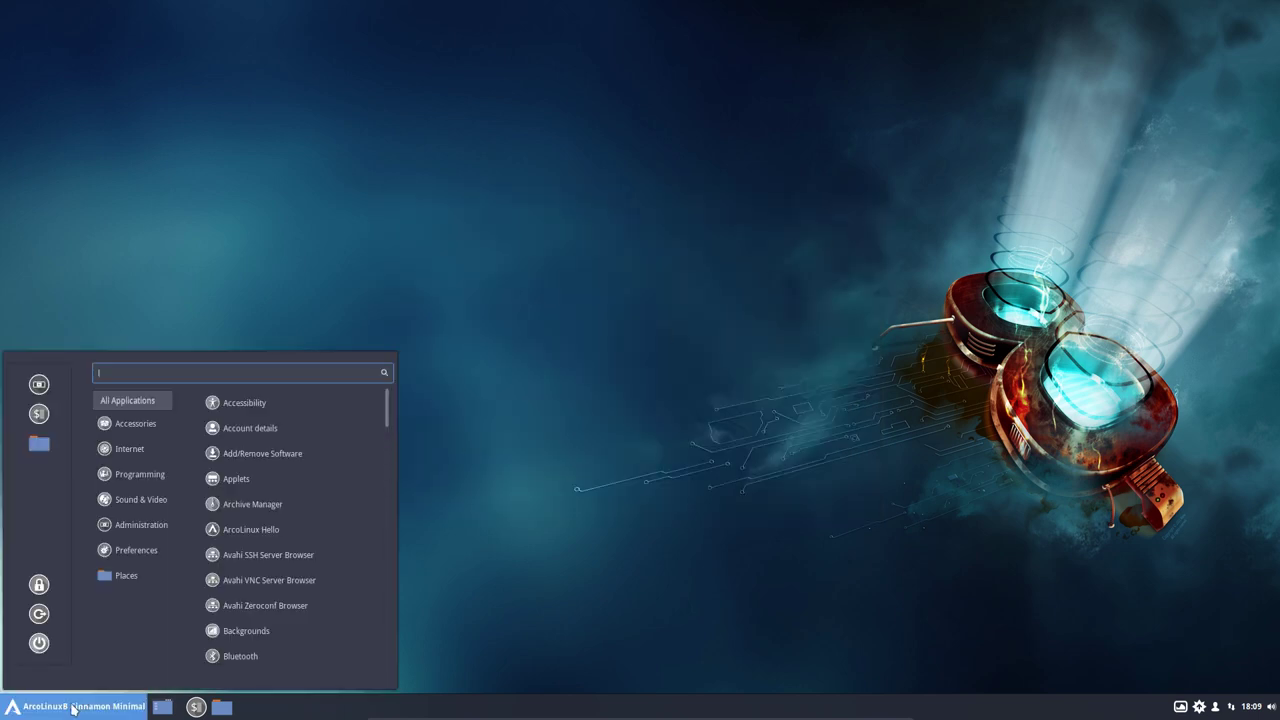
pyautogui.moveTo(148, 425)
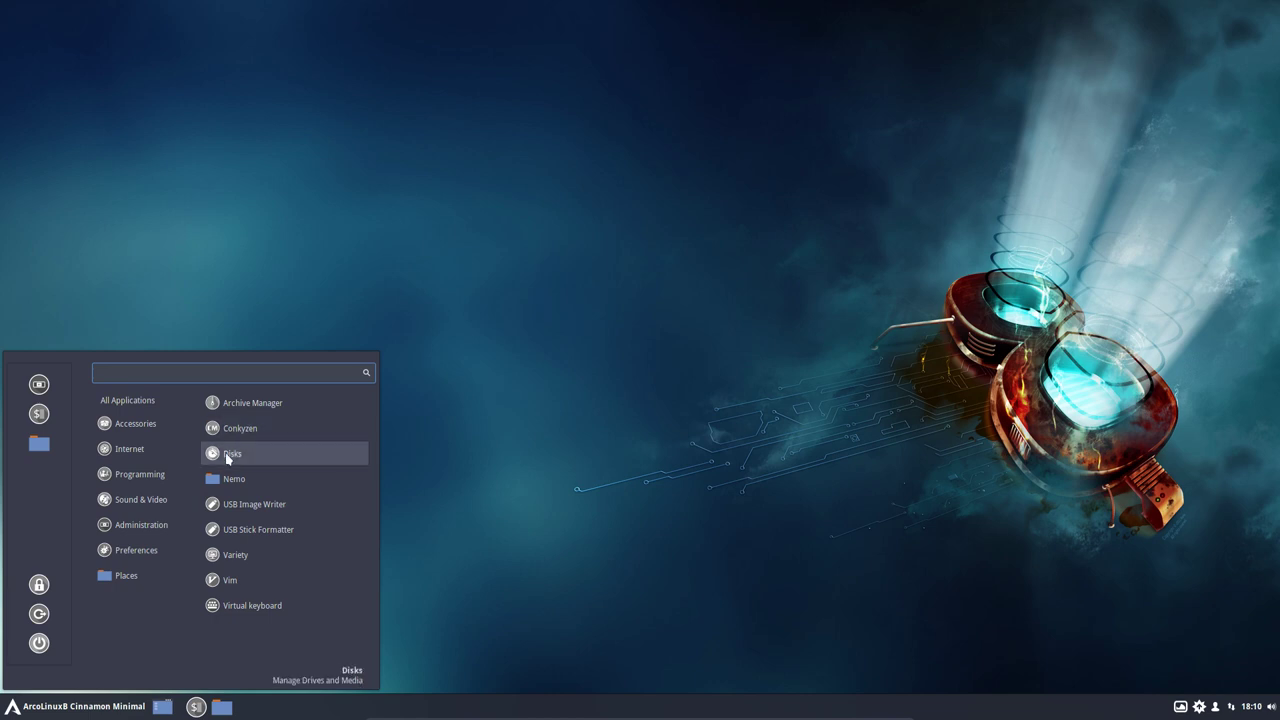
pyautogui.moveTo(130, 452)
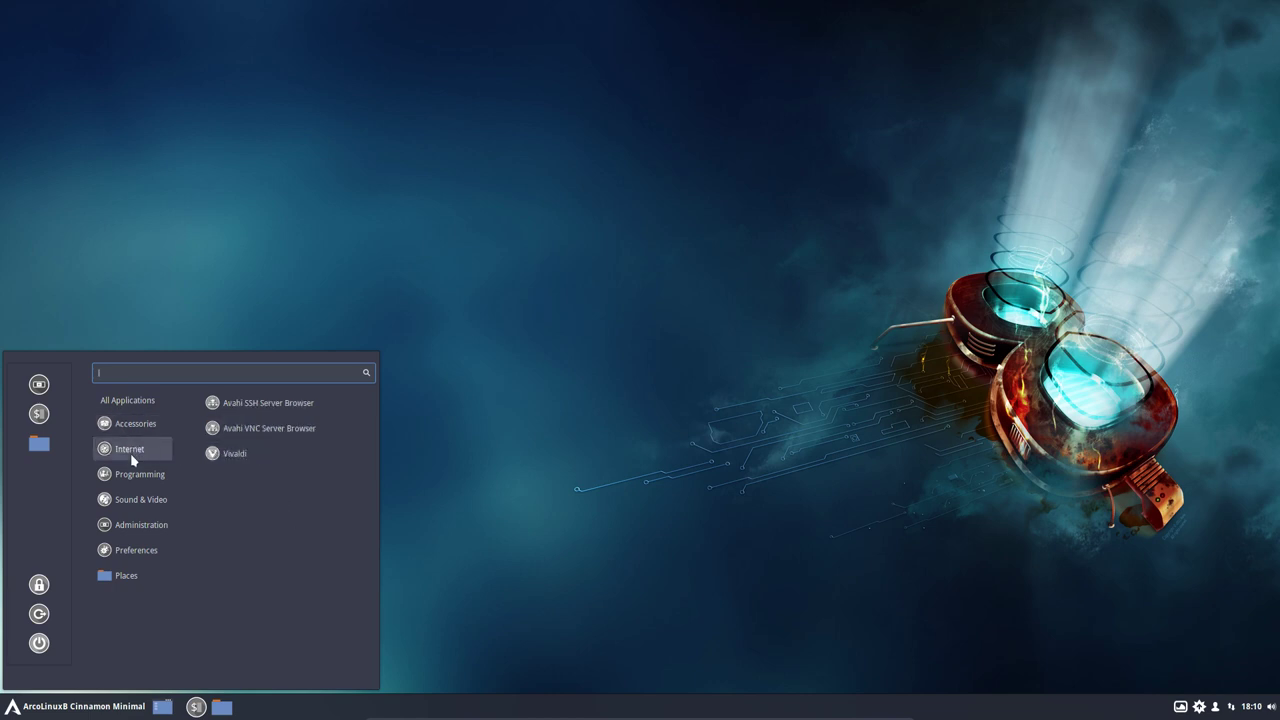
pyautogui.moveTo(165, 473)
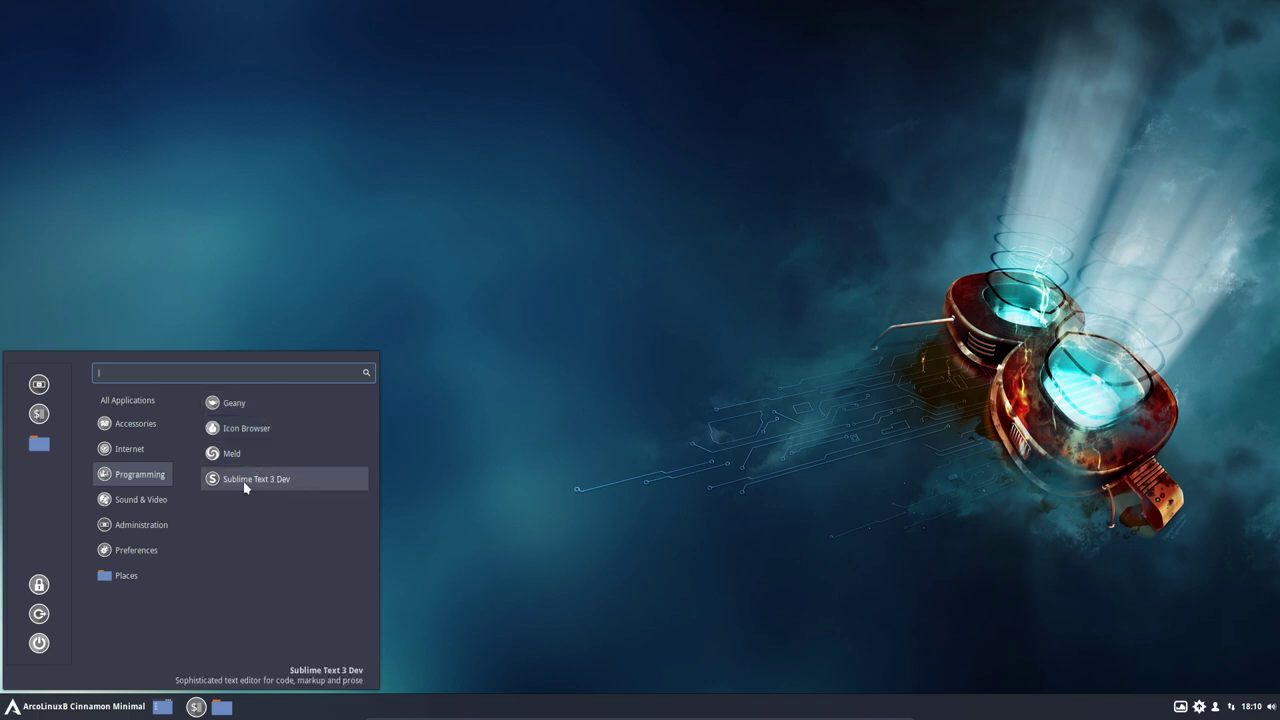
pyautogui.moveTo(145, 510)
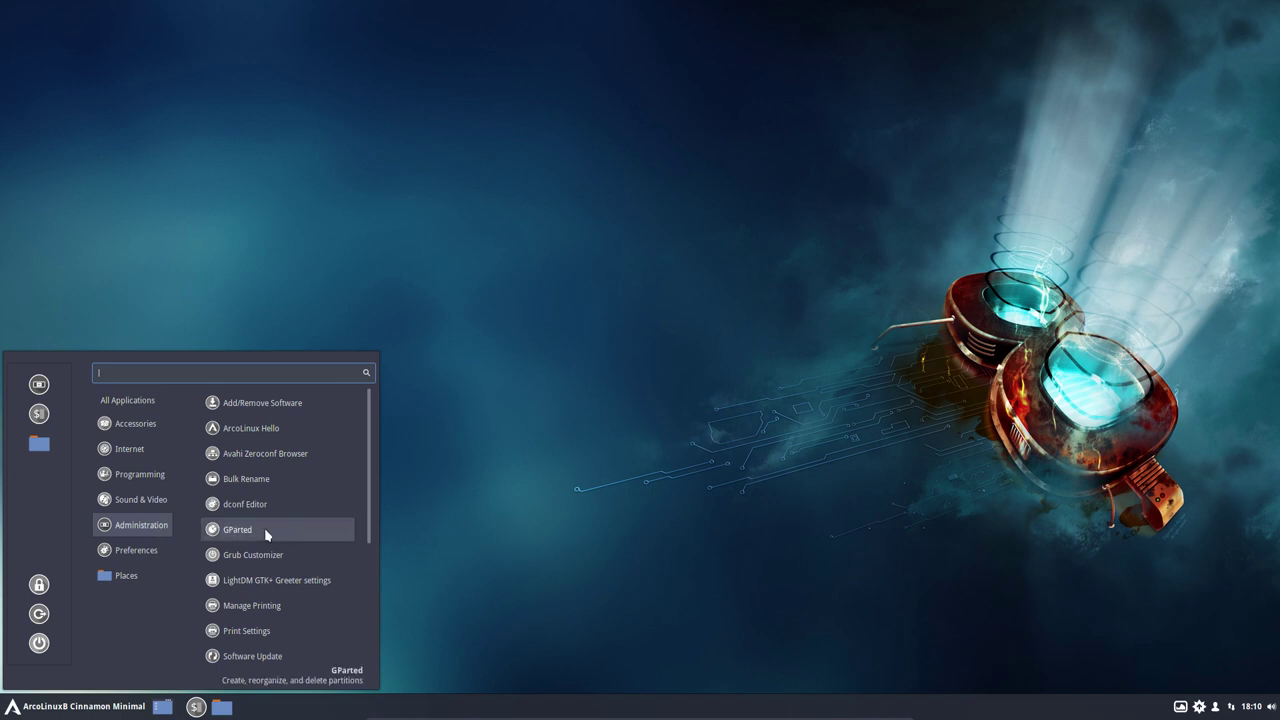
pyautogui.scroll(-4, 266, 535)
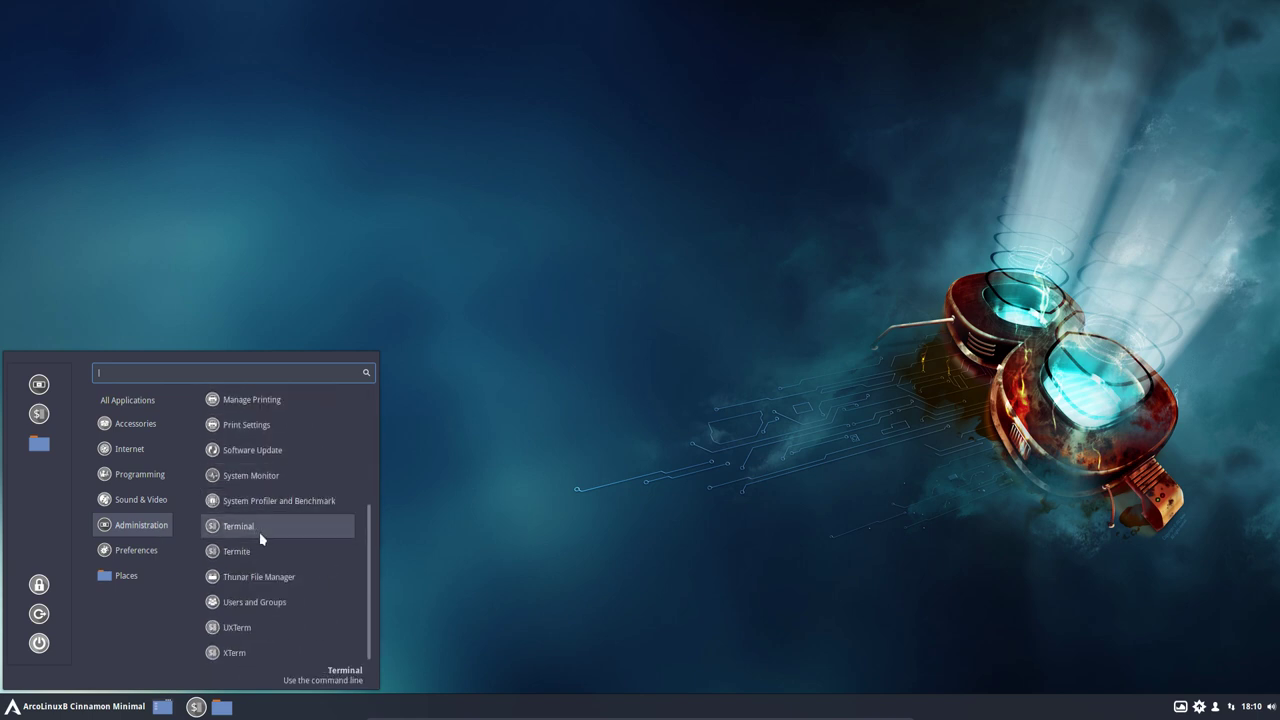
pyautogui.moveTo(141, 554)
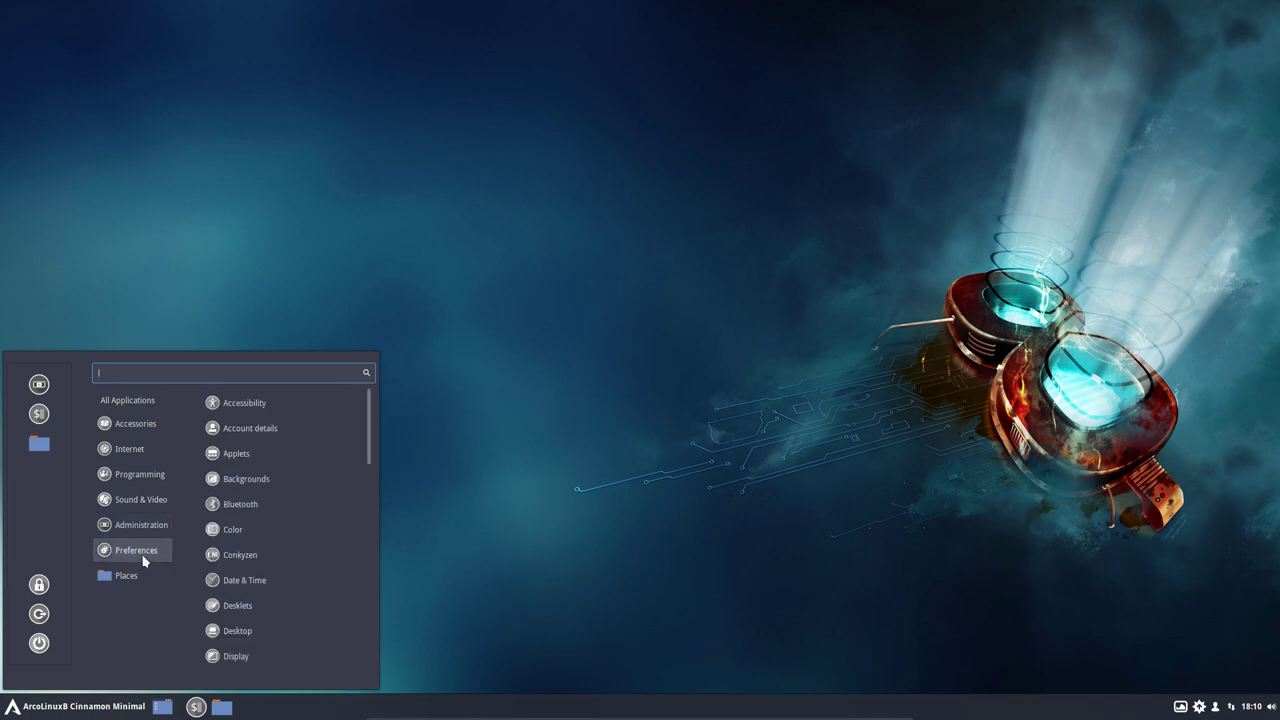
pyautogui.click(31, 392)
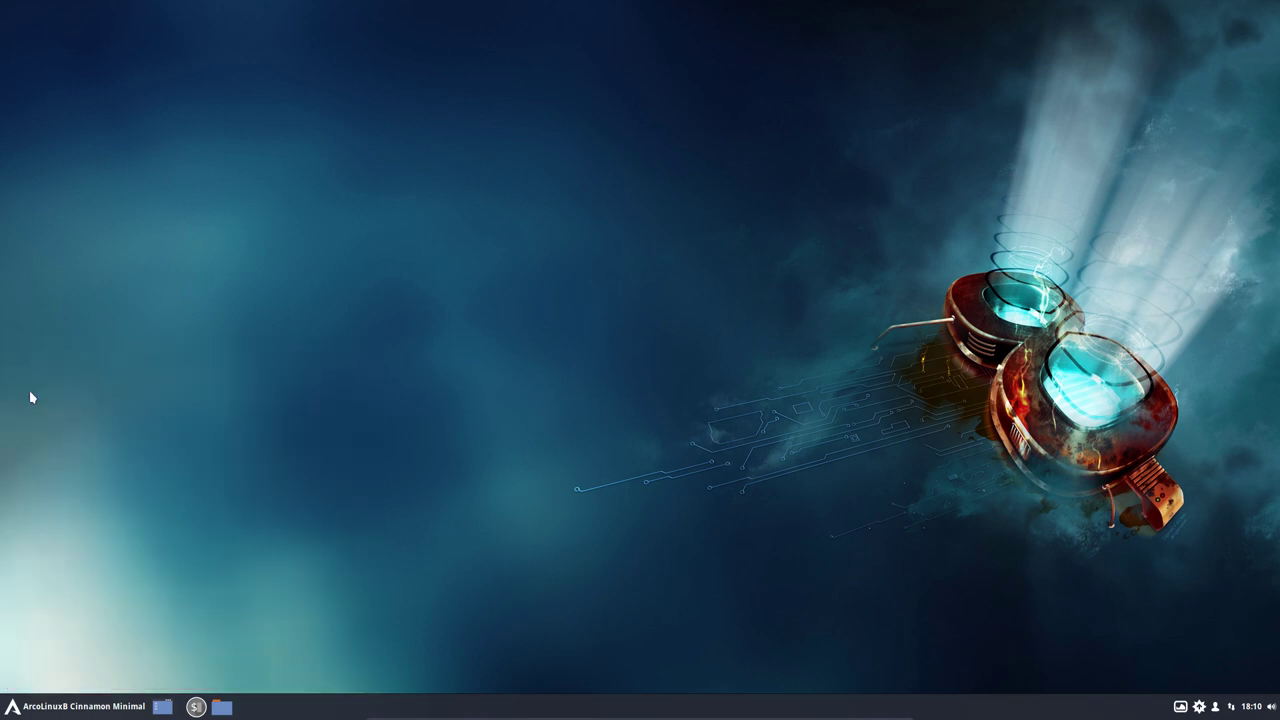
# Step: Maximize System Settings, then close it and relaunch it from the menu favourites
pyautogui.doubleClick(679, 157)
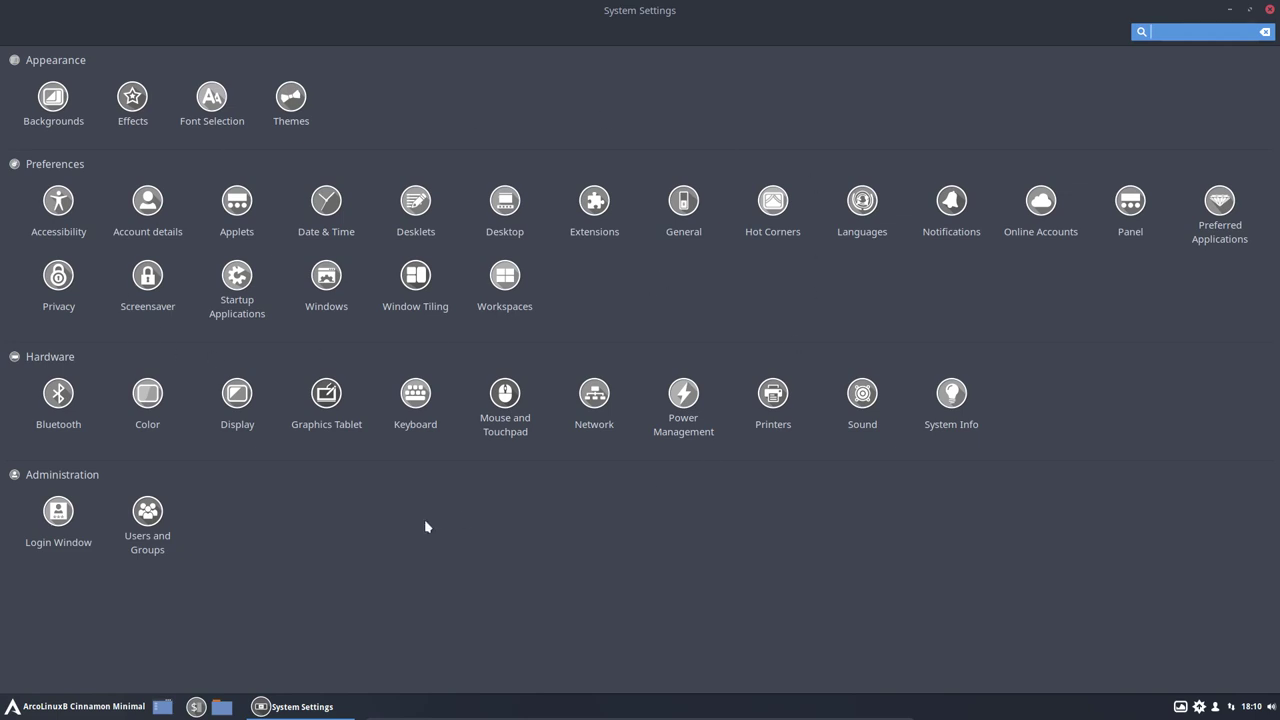
pyautogui.press('Escape')
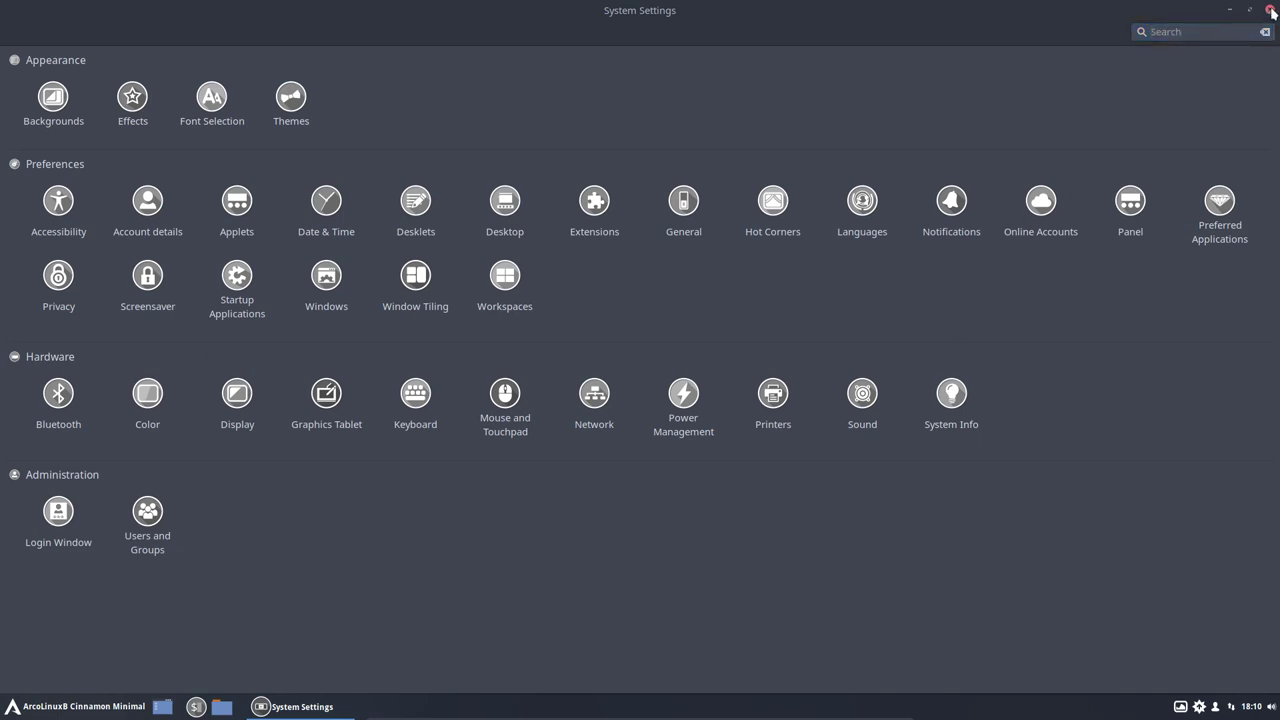
pyautogui.click(1270, 10)
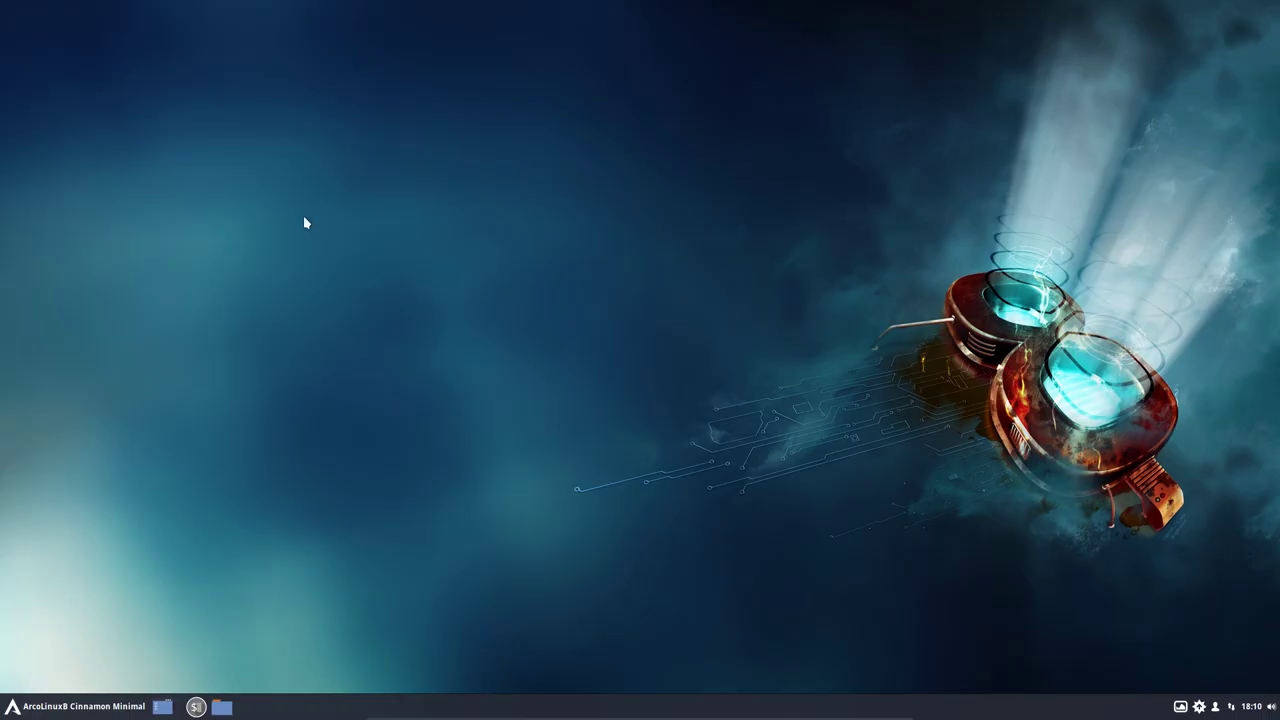
pyautogui.click(84, 712)
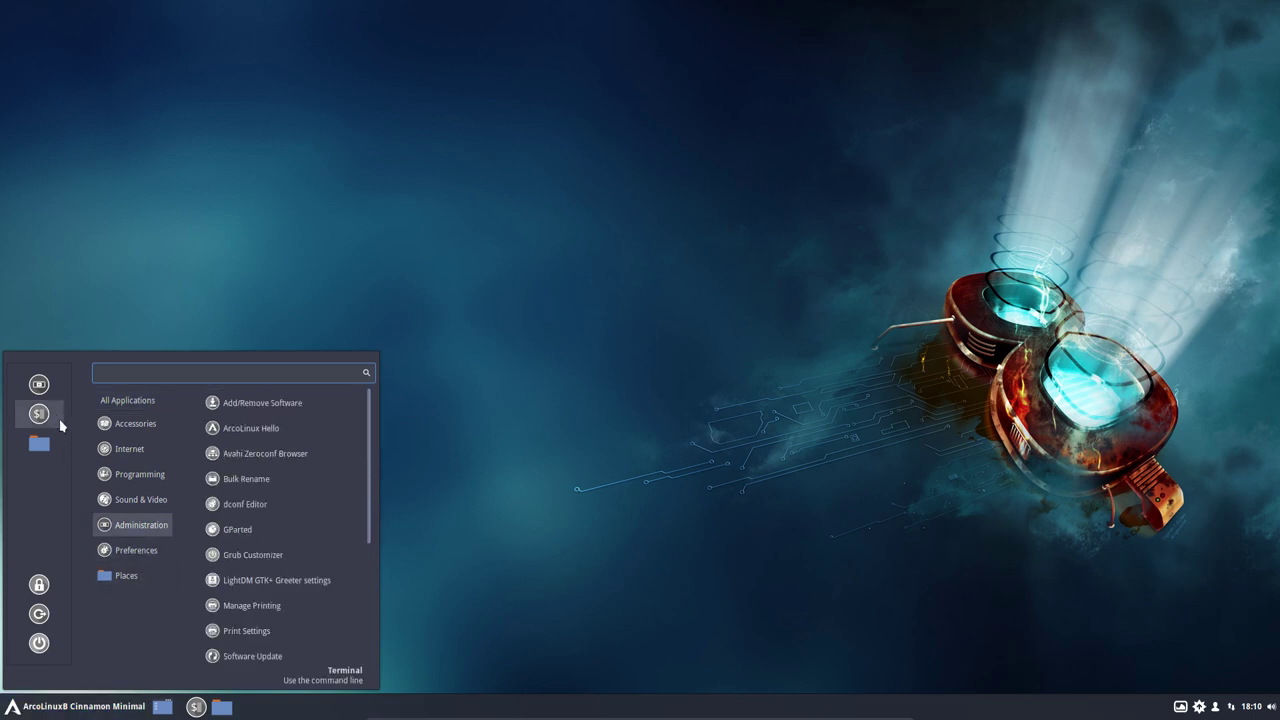
pyautogui.click(39, 385)
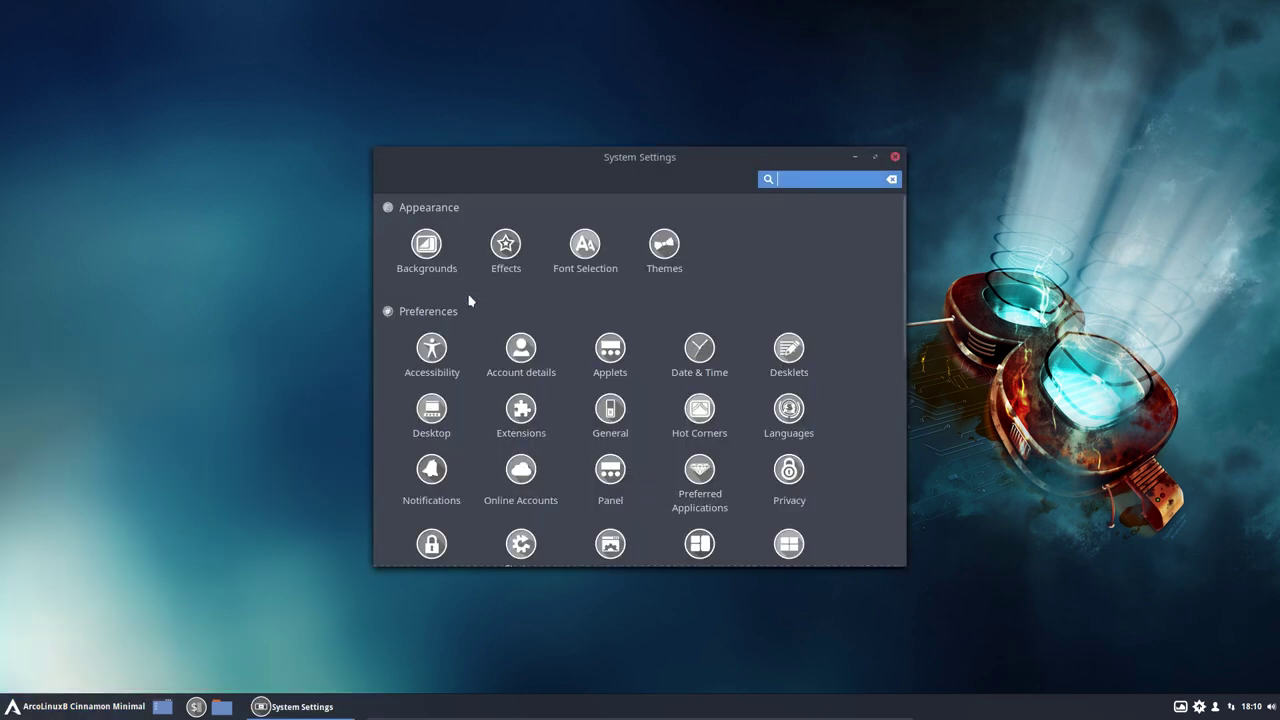
# Step: Look over the Effects page, then go back and open the Themes settings
pyautogui.click(511, 249)
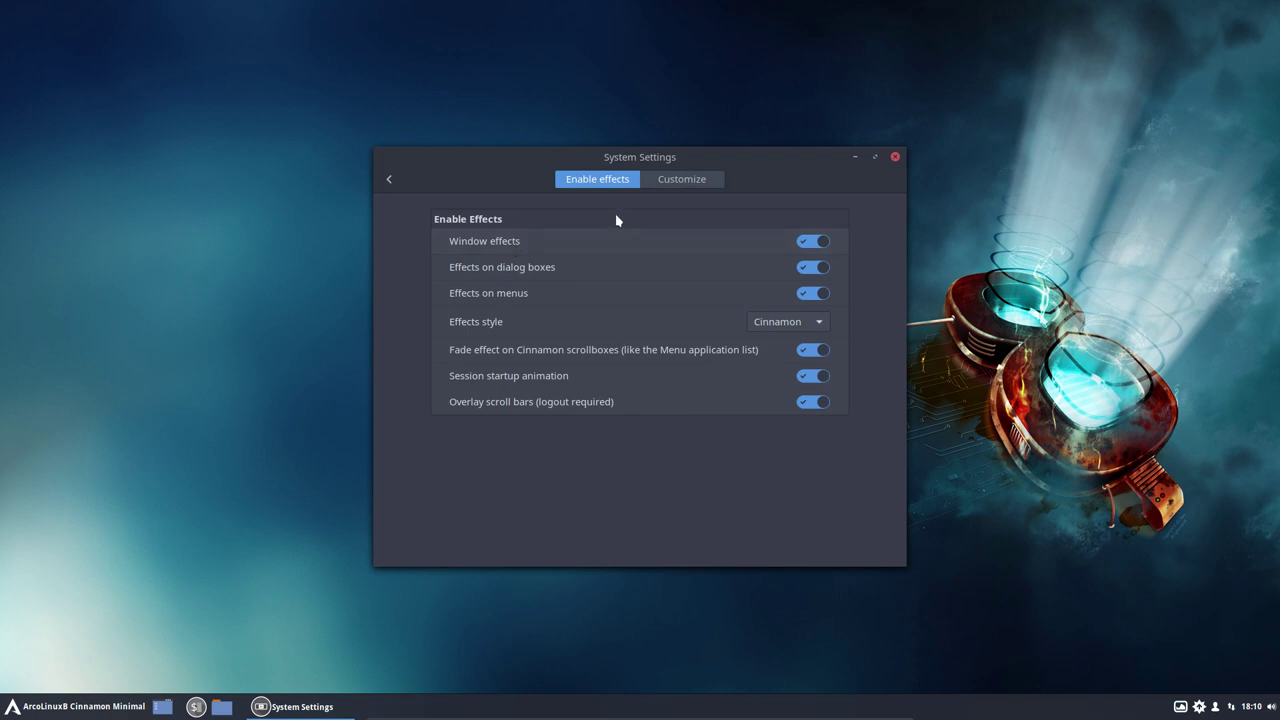
pyautogui.click(389, 179)
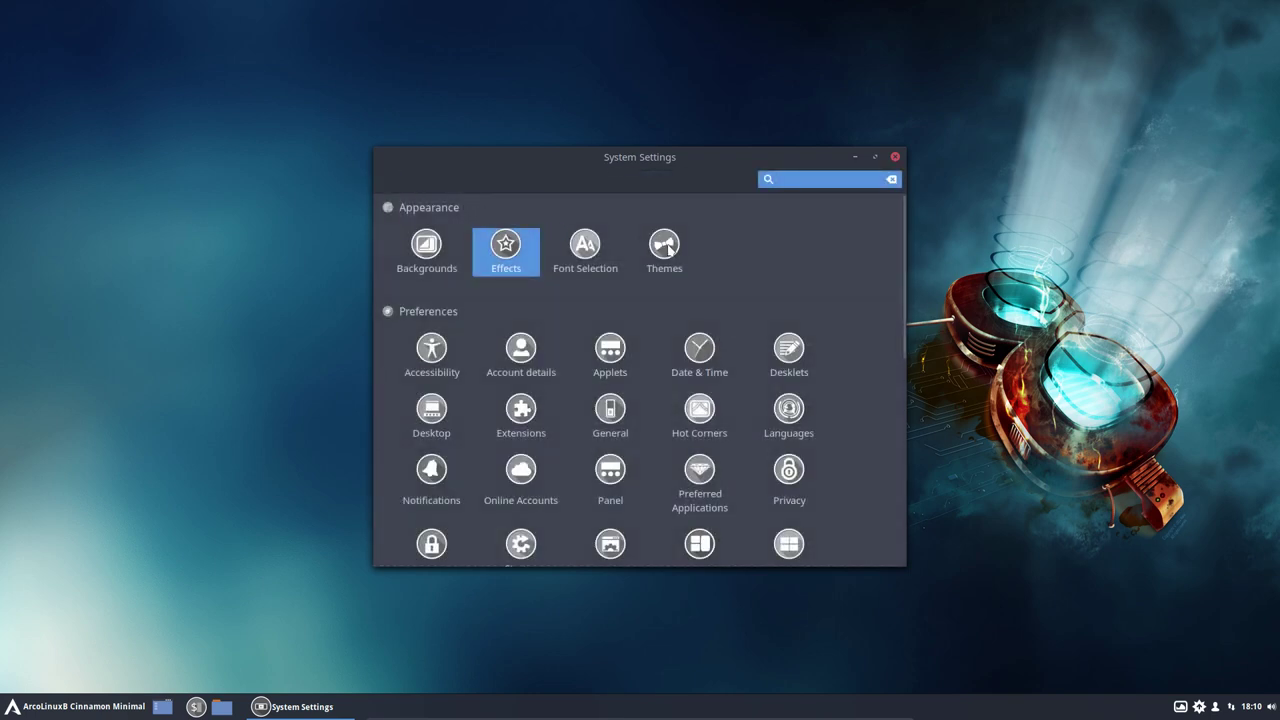
pyautogui.click(670, 250)
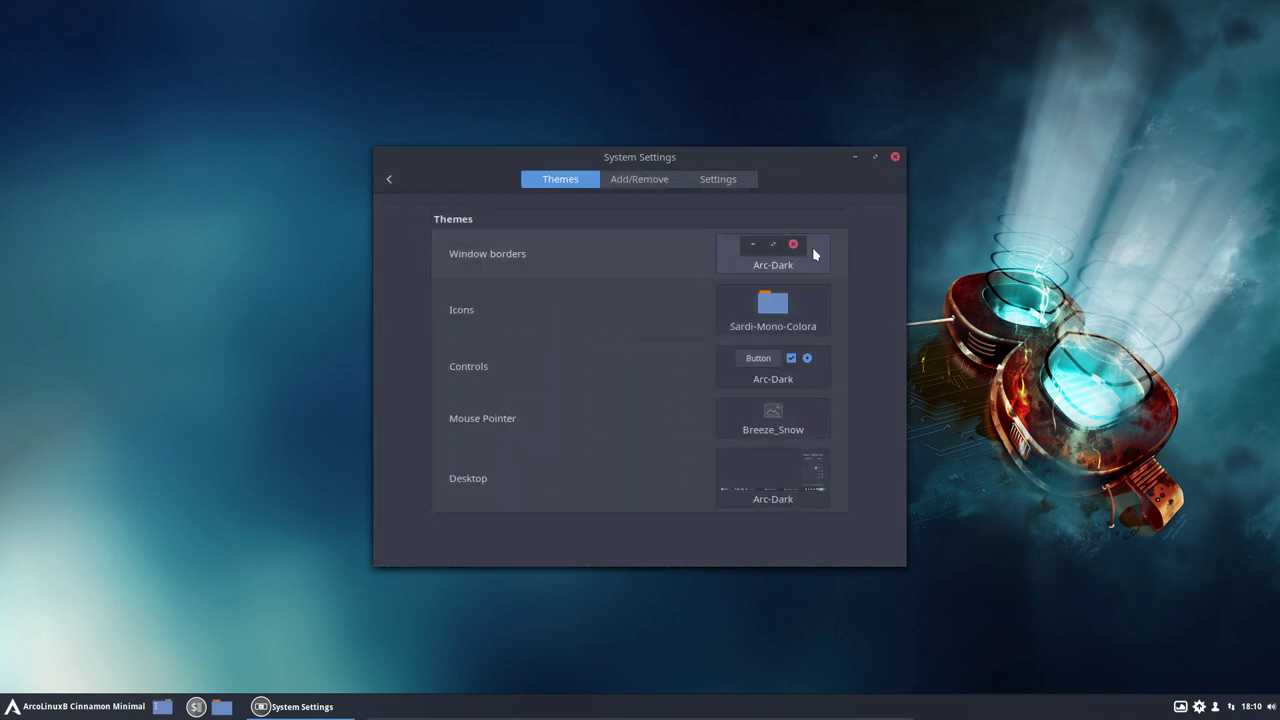
# Step: Set Icons to Sardi-Orb-Colora and Mouse Pointer to Breeze, keeping Arc-Dark borders and the desktop theme
pyautogui.click(788, 303)
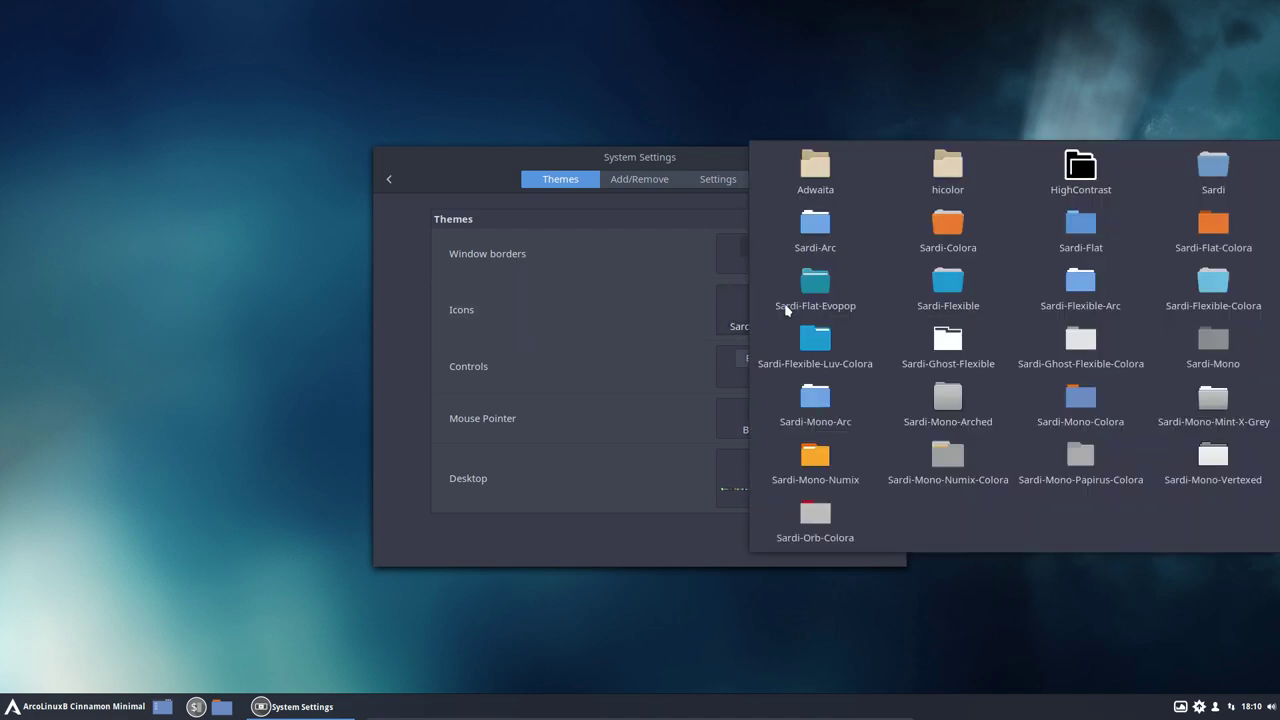
pyautogui.click(802, 538)
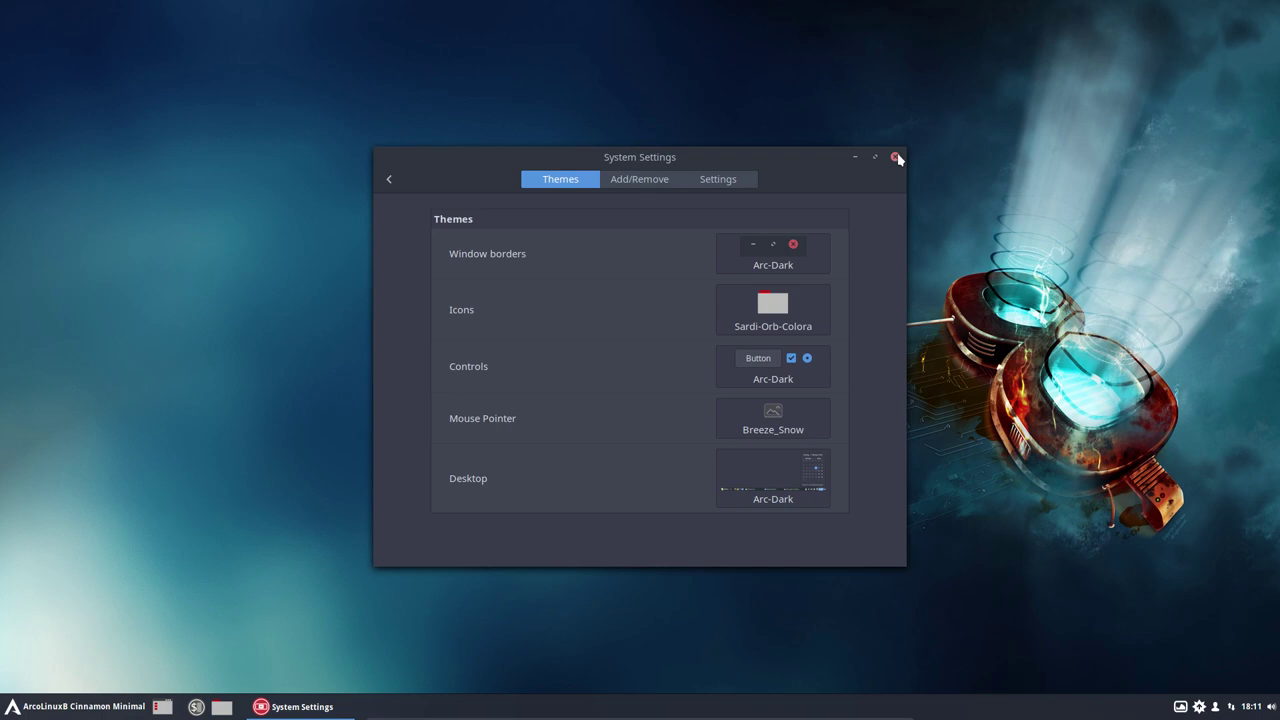
pyautogui.click(797, 253)
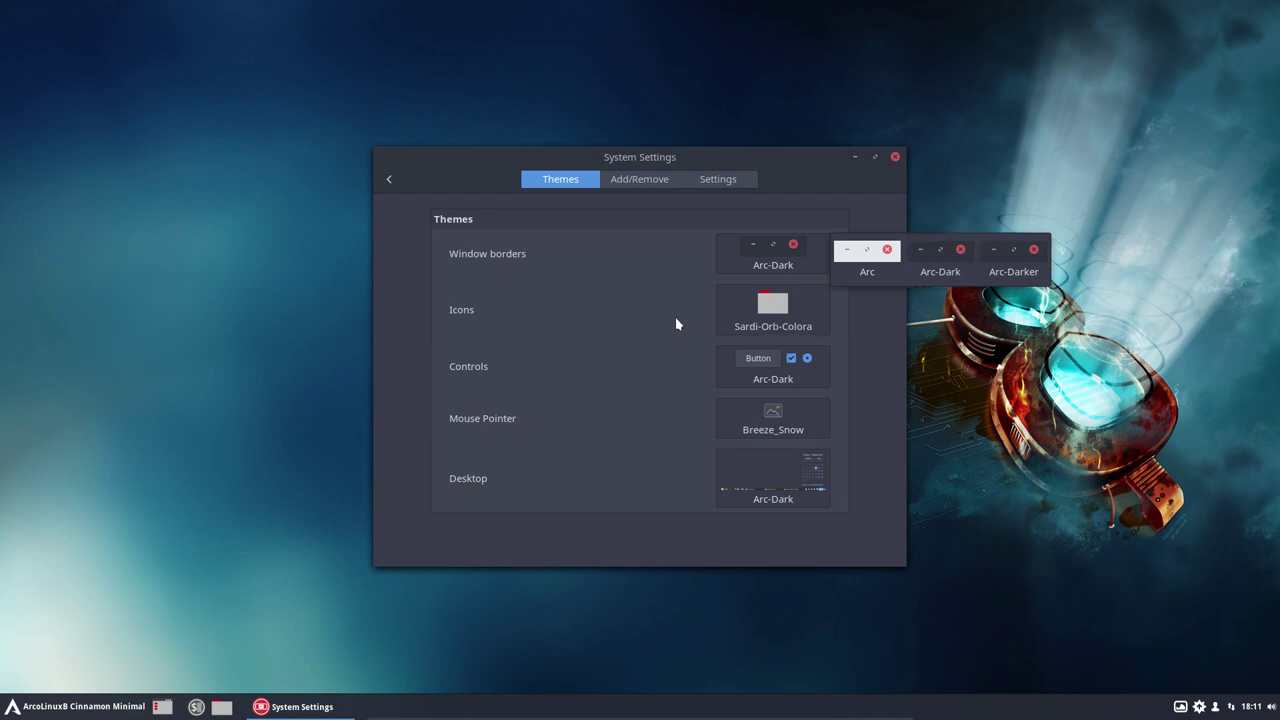
pyautogui.click(752, 401)
pyautogui.click(752, 401)
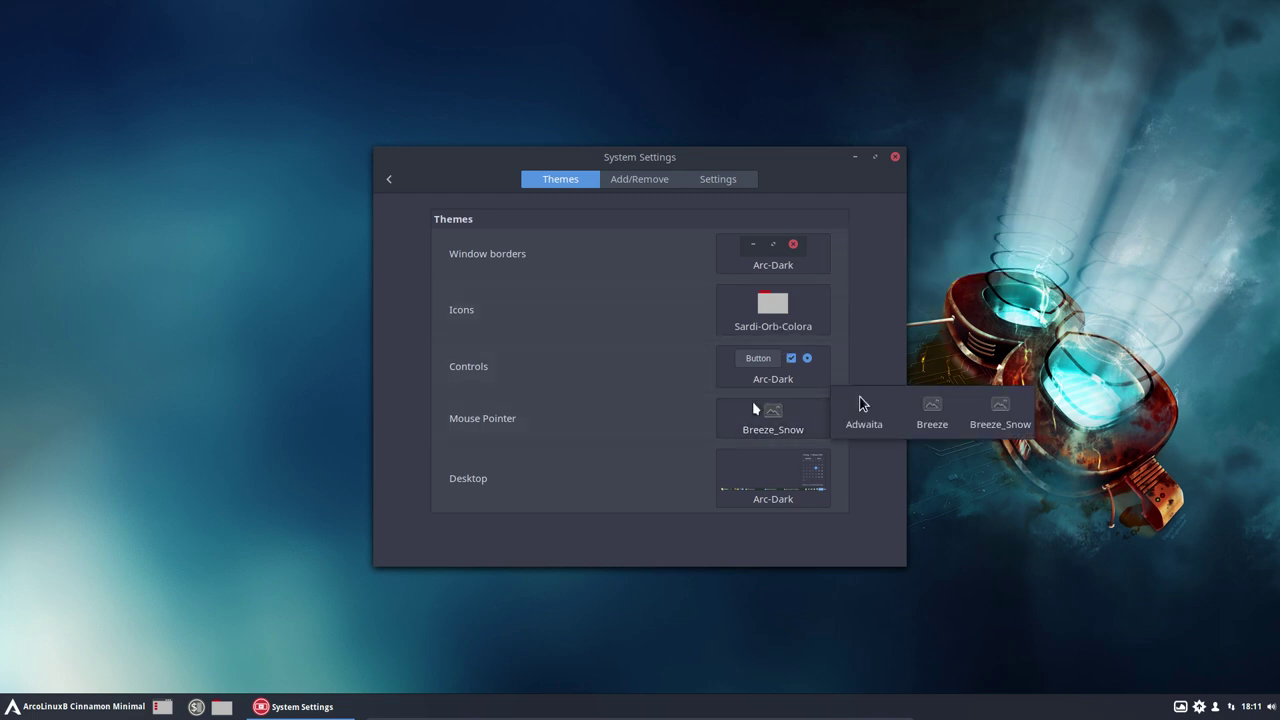
pyautogui.click(932, 412)
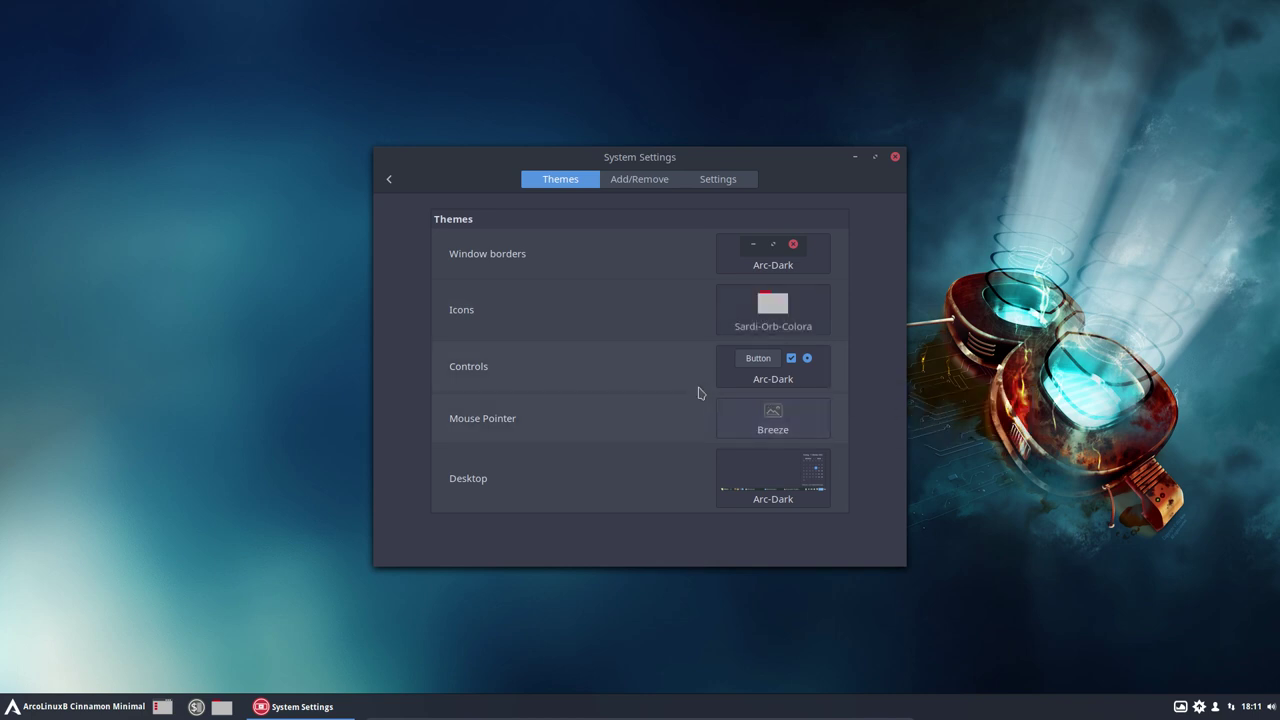
pyautogui.click(781, 475)
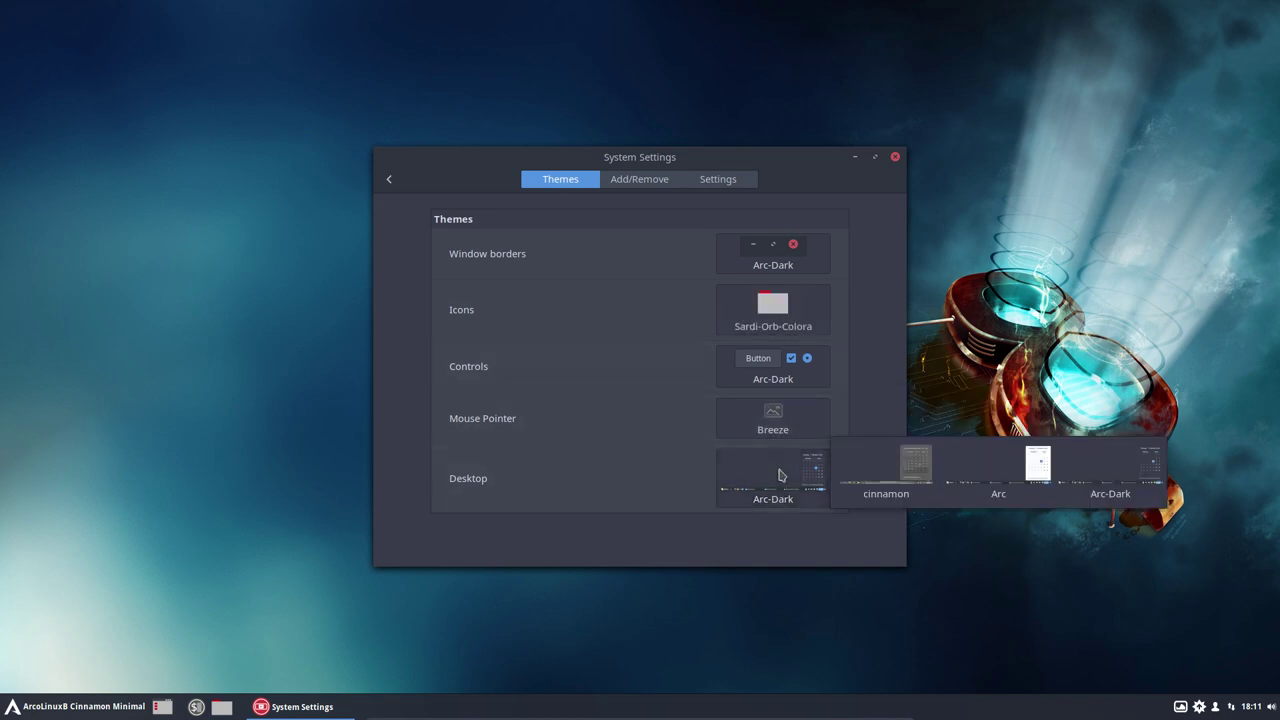
pyautogui.click(636, 477)
# Step: On Add/Remove, accept the theme cache update, select Adapta-Nokto, and close System Settings
pyautogui.click(660, 181)
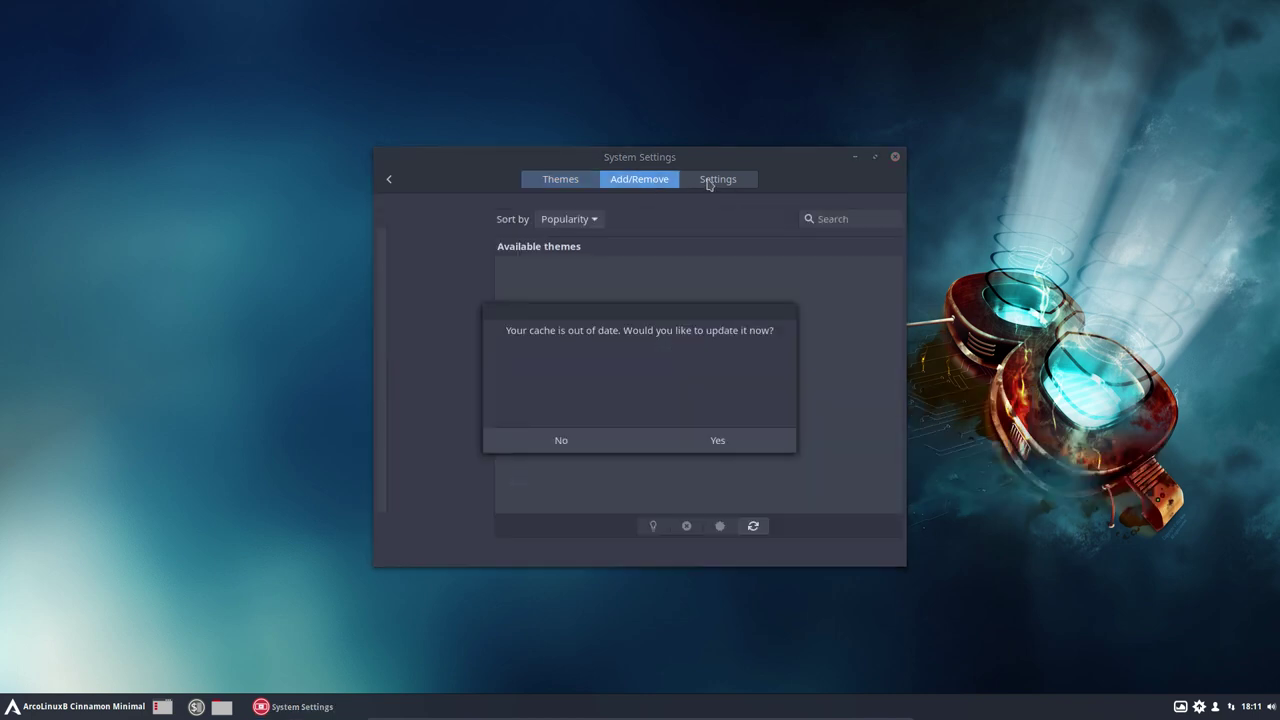
pyautogui.click(709, 442)
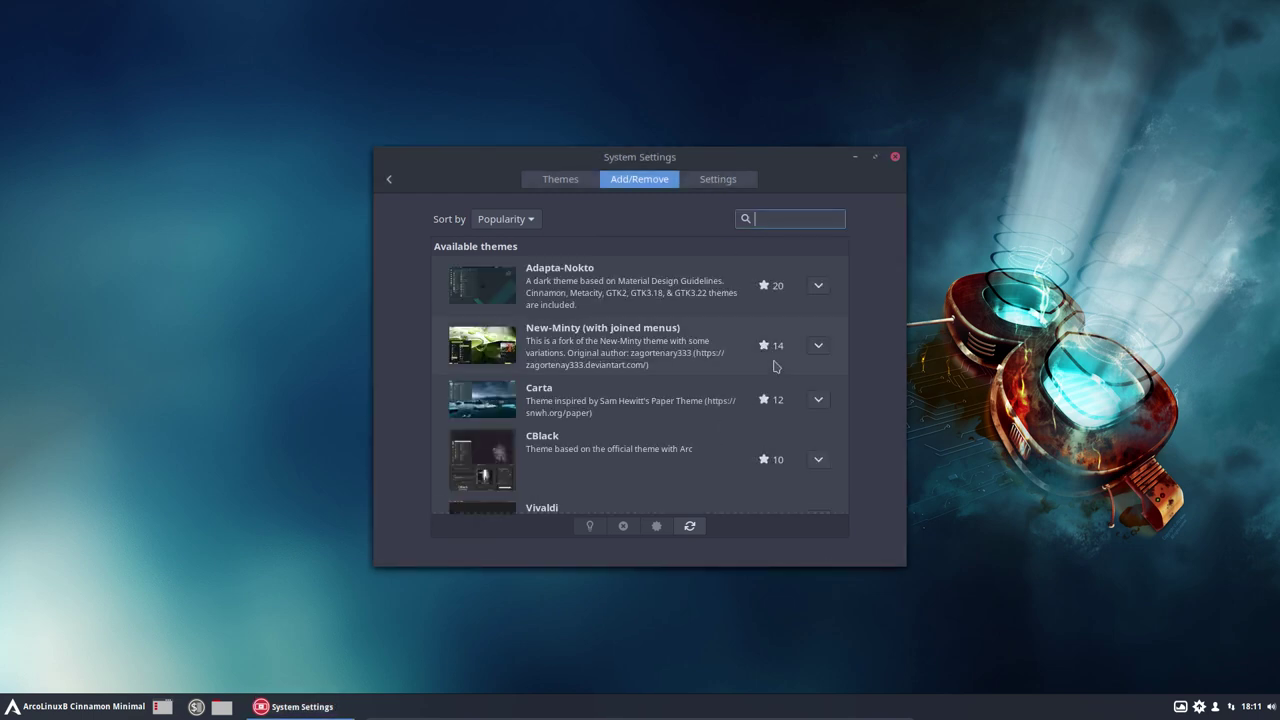
pyautogui.click(603, 288)
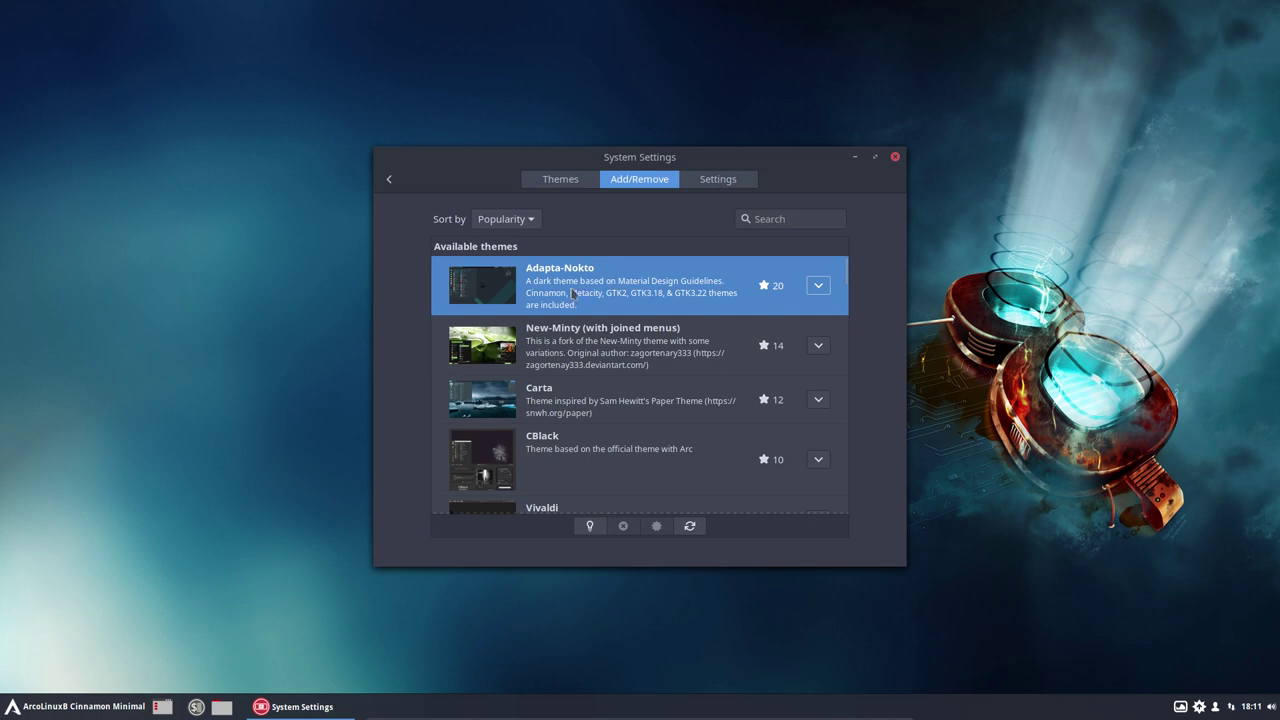
pyautogui.click(893, 159)
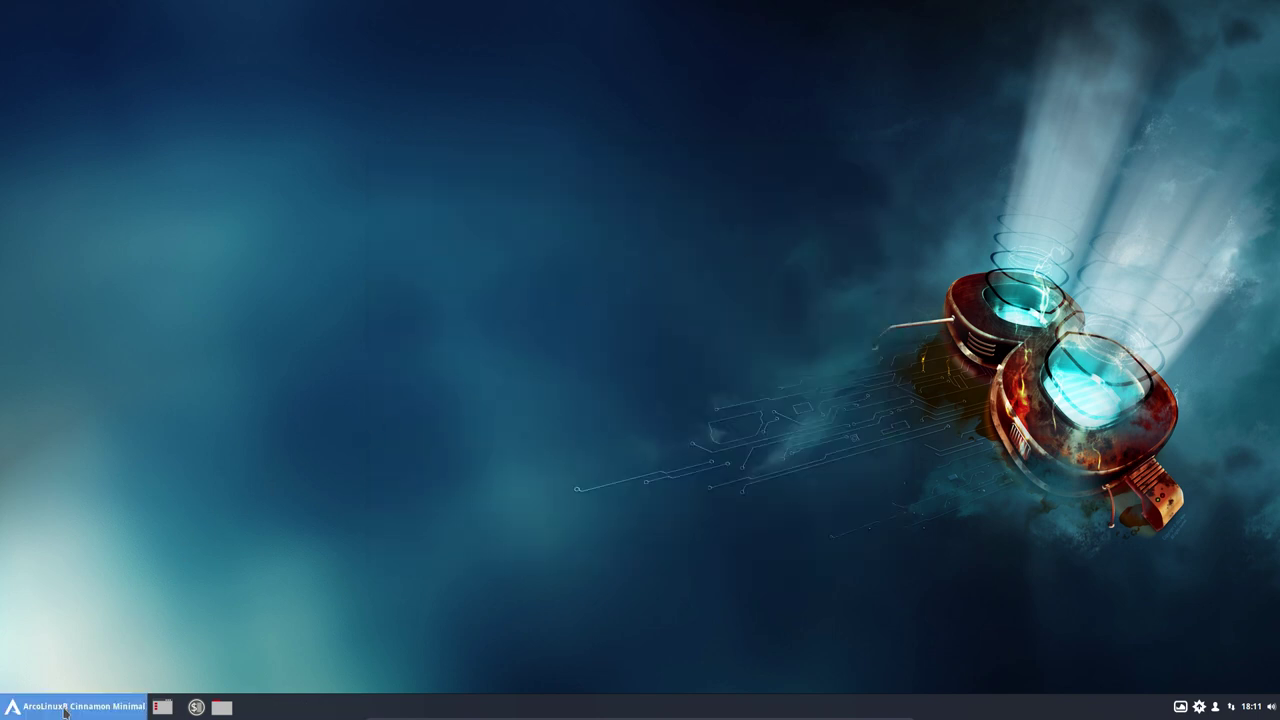
# Step: Browse the menu, bring up and dismiss the desktop's context menu, then launch System Settings
pyautogui.click(70, 707)
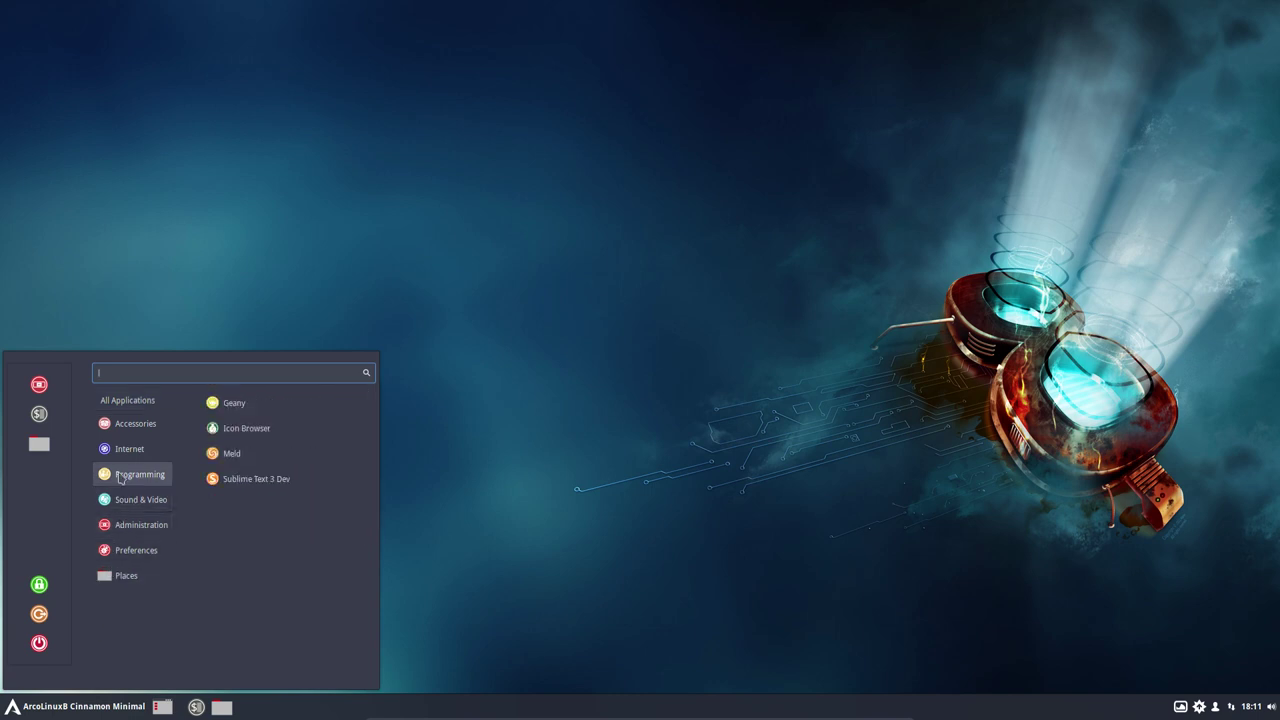
pyautogui.moveTo(123, 462)
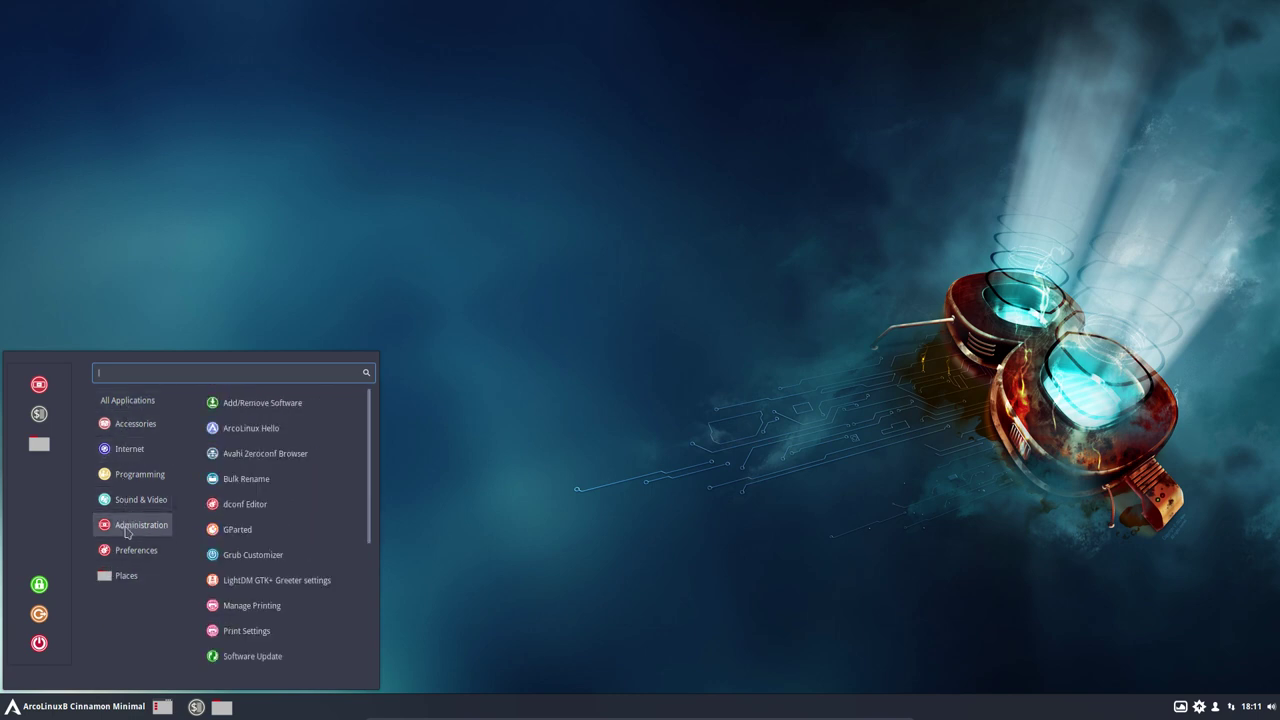
pyautogui.click(565, 488)
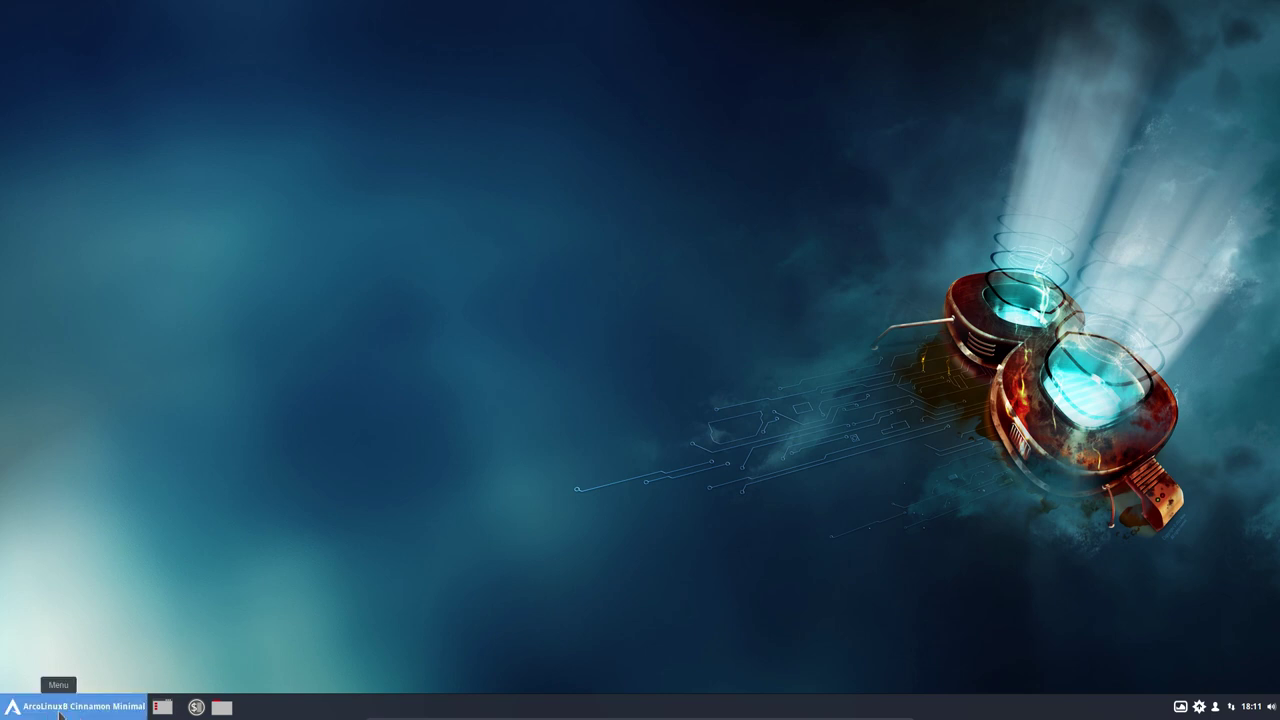
pyautogui.rightClick(555, 453)
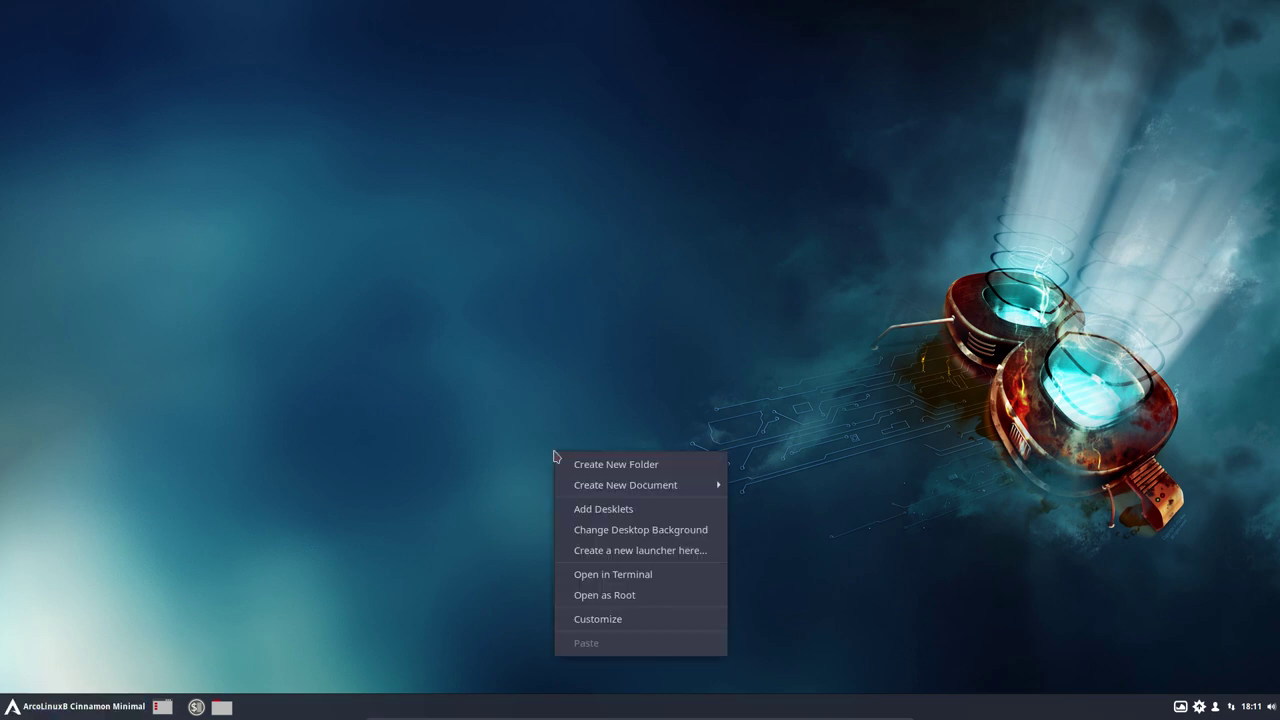
pyautogui.click(399, 490)
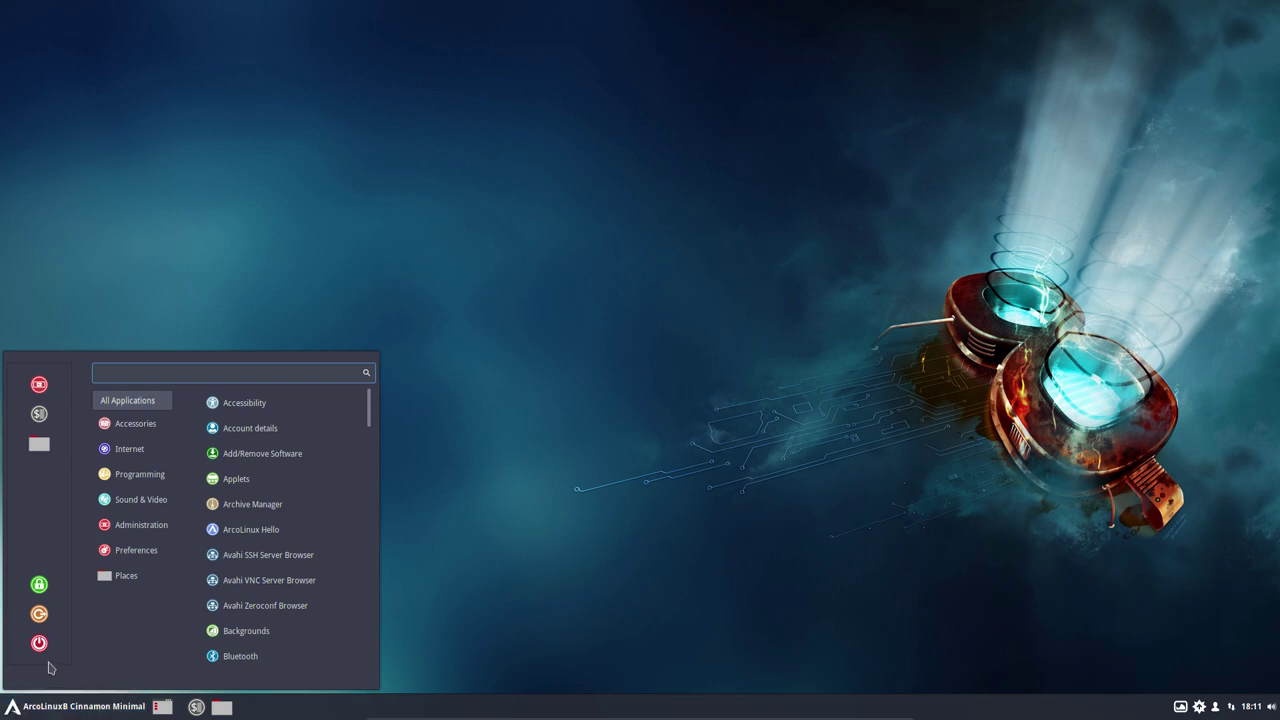
pyautogui.click(39, 385)
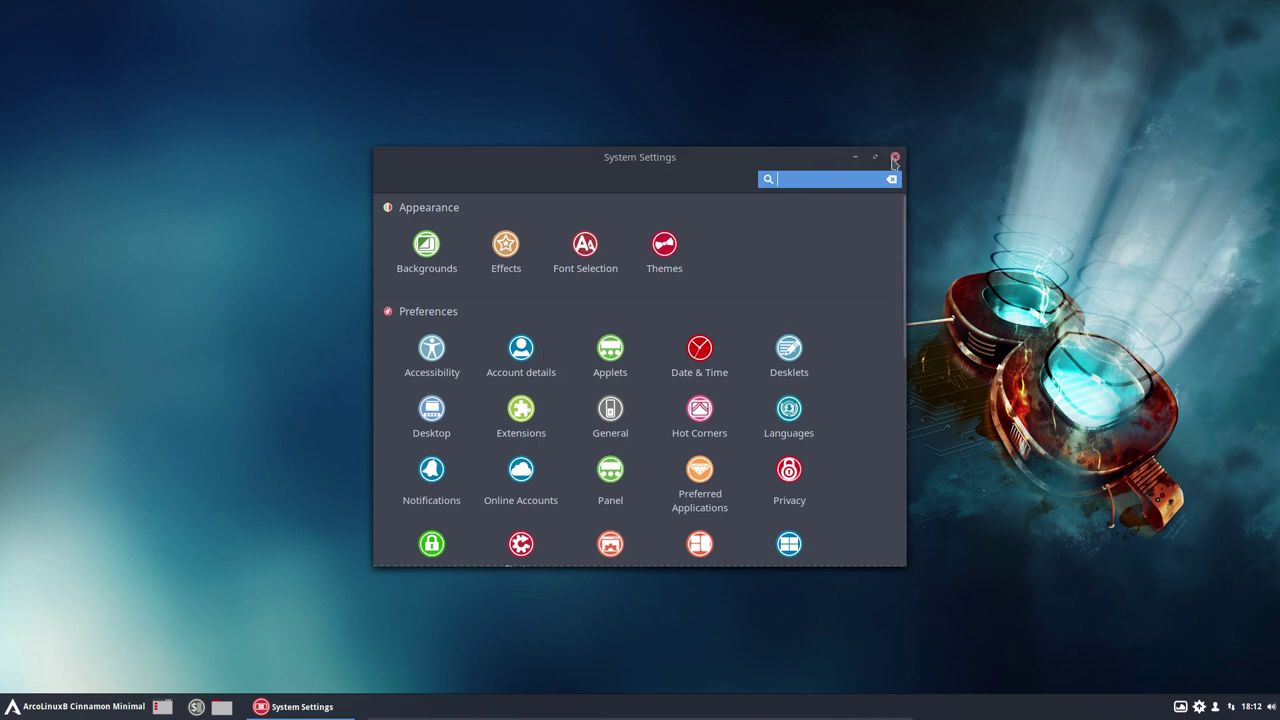
# Step: Check Windows settings and toggle the Window Tiling maximize-at-top-edge option off and back on
pyautogui.scroll(-2, 788, 350)
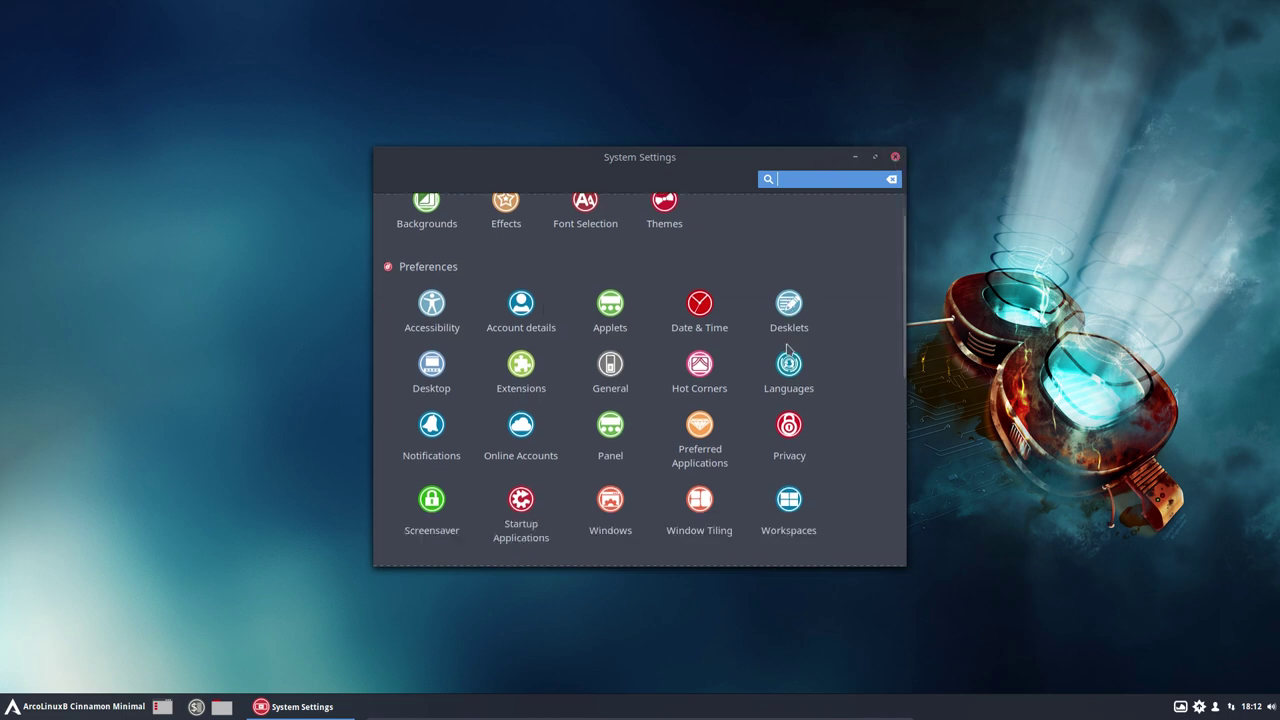
pyautogui.scroll(-3, 788, 350)
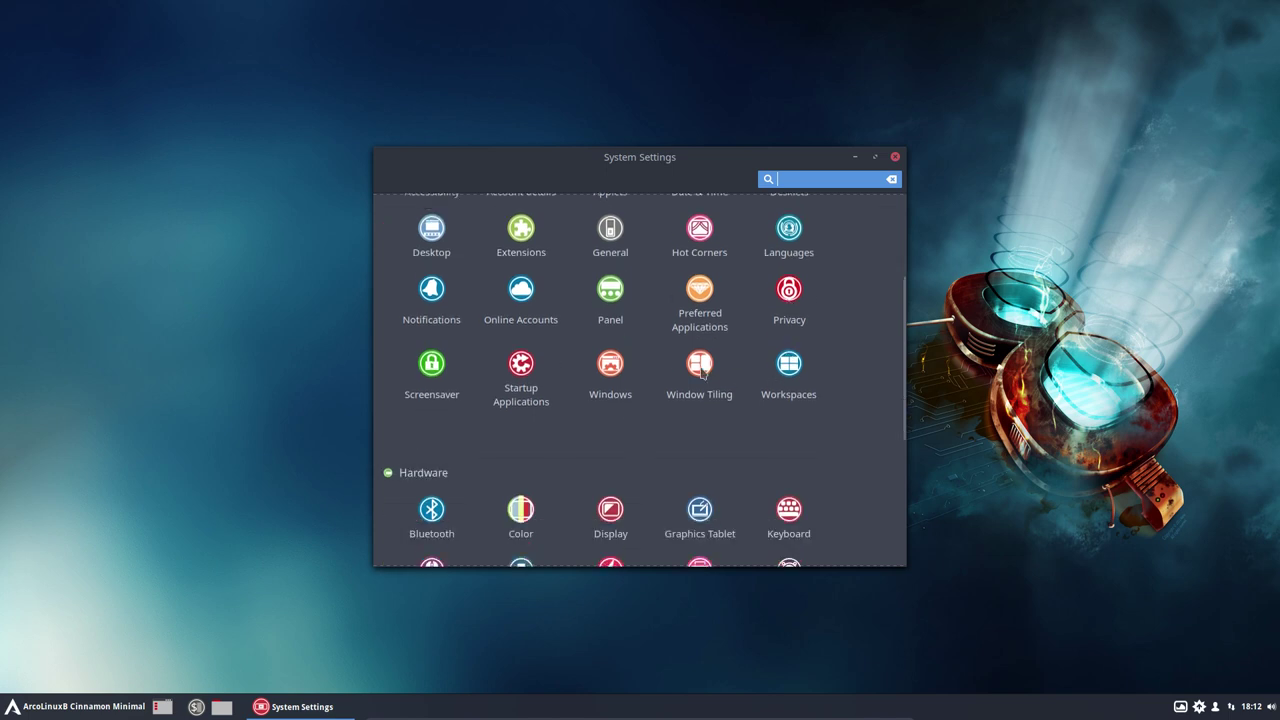
pyautogui.click(612, 366)
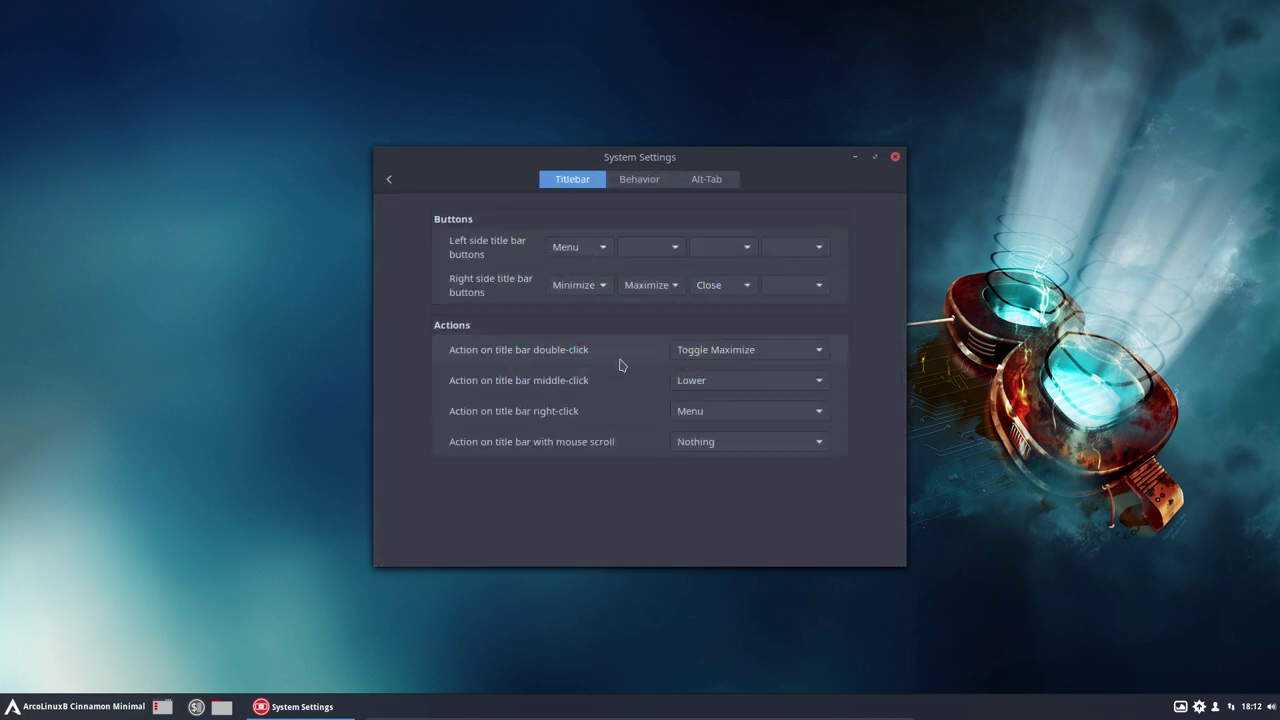
pyautogui.click(389, 179)
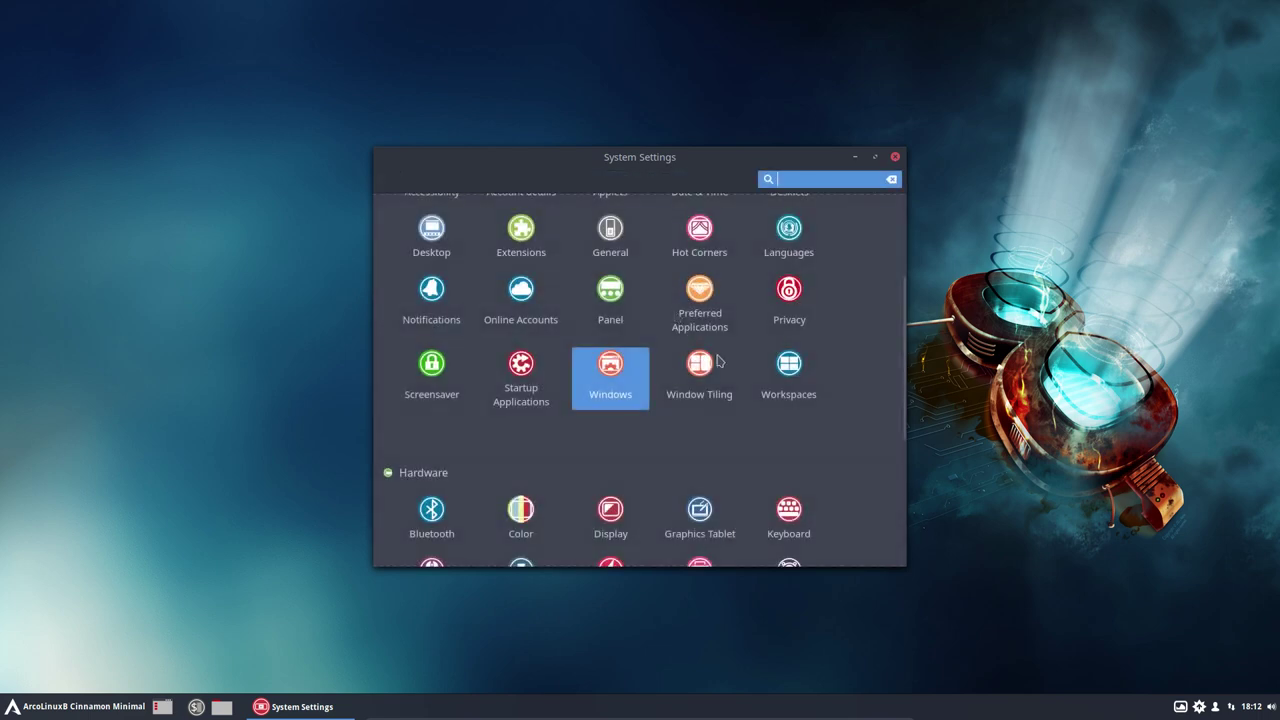
pyautogui.click(712, 373)
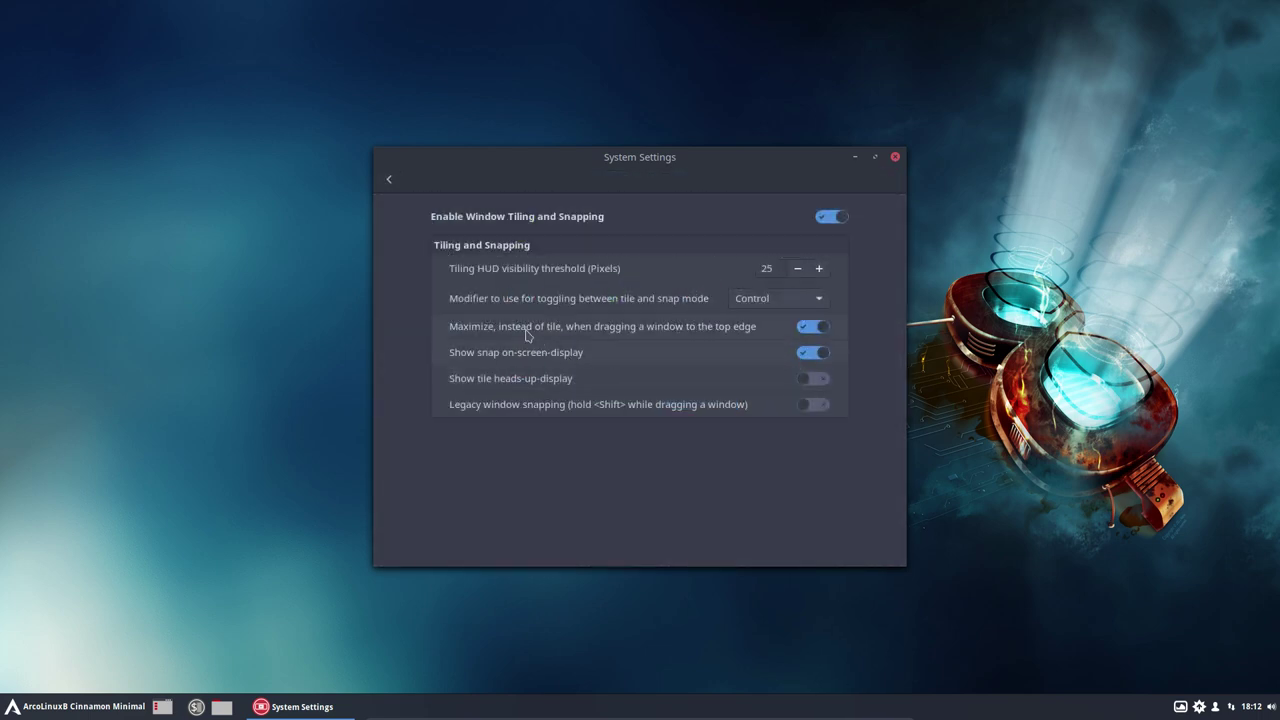
pyautogui.click(808, 328)
pyautogui.click(815, 327)
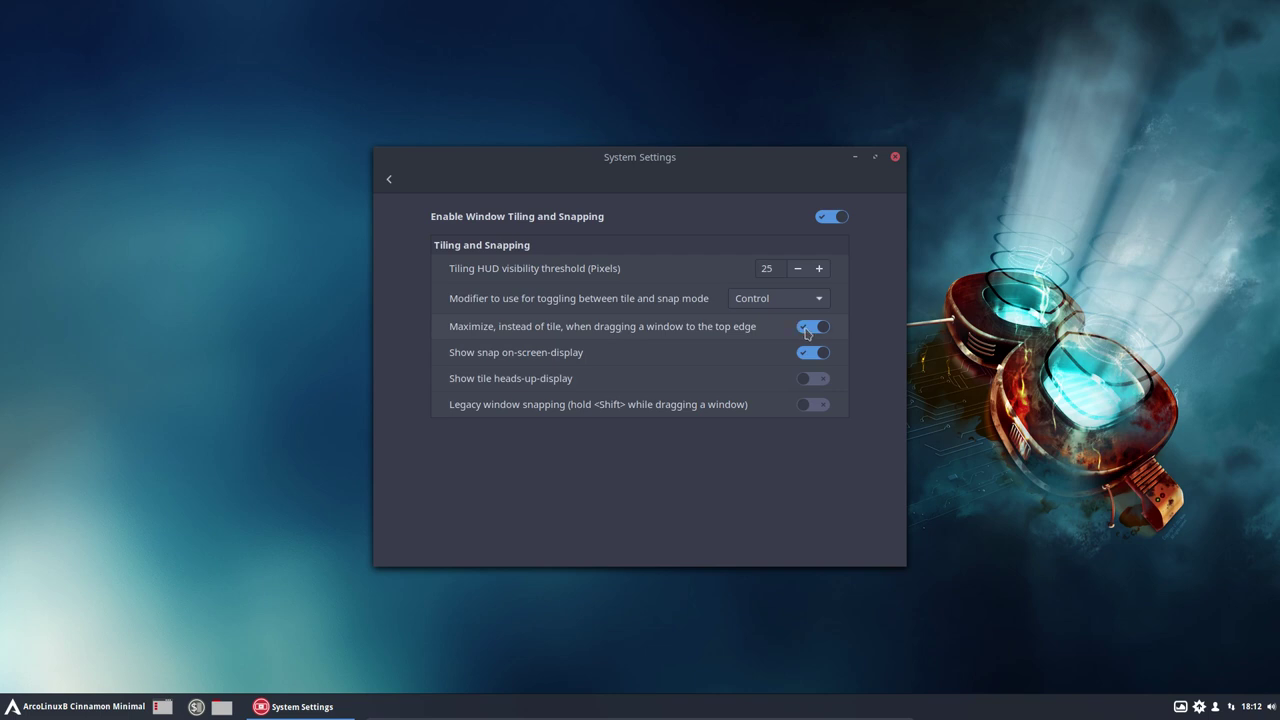
# Step: Test maximizing and restoring the settings window by double-clicking and snapping to the top edge
pyautogui.doubleClick(660, 160)
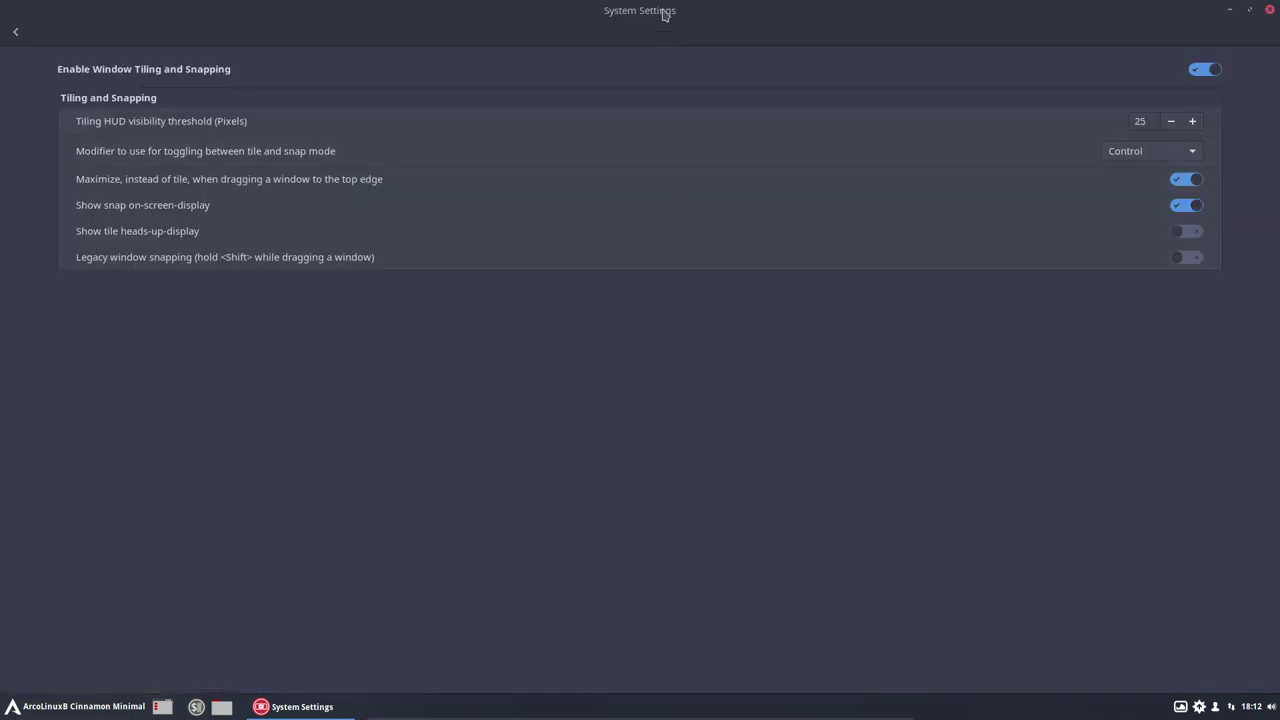
pyautogui.doubleClick(664, 14)
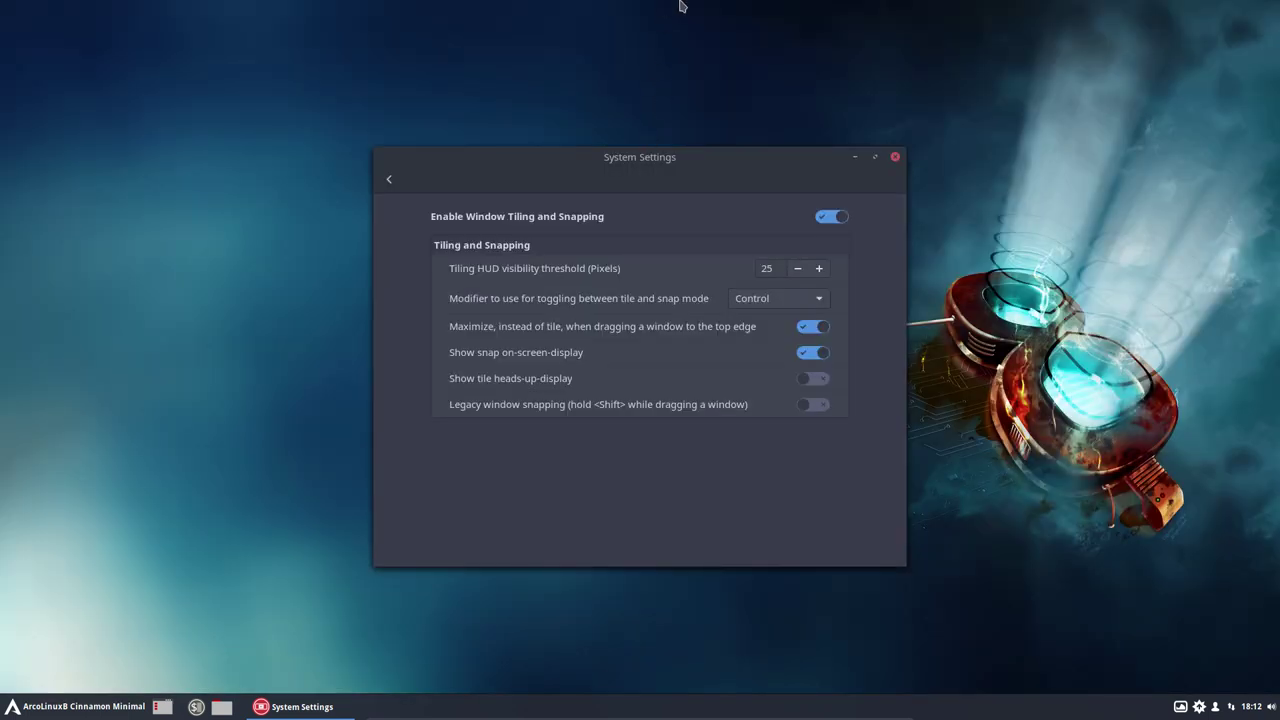
pyautogui.moveTo(659, 163); pyautogui.dragTo(680, 6)
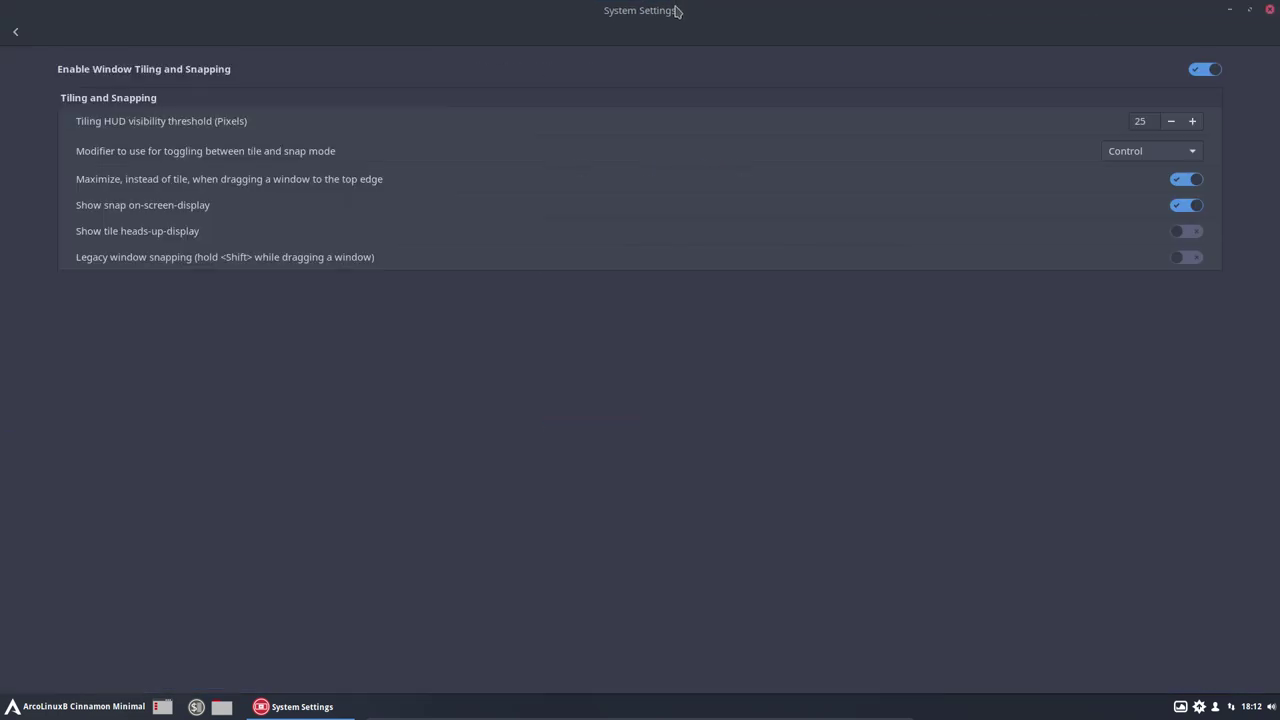
pyautogui.doubleClick(674, 24)
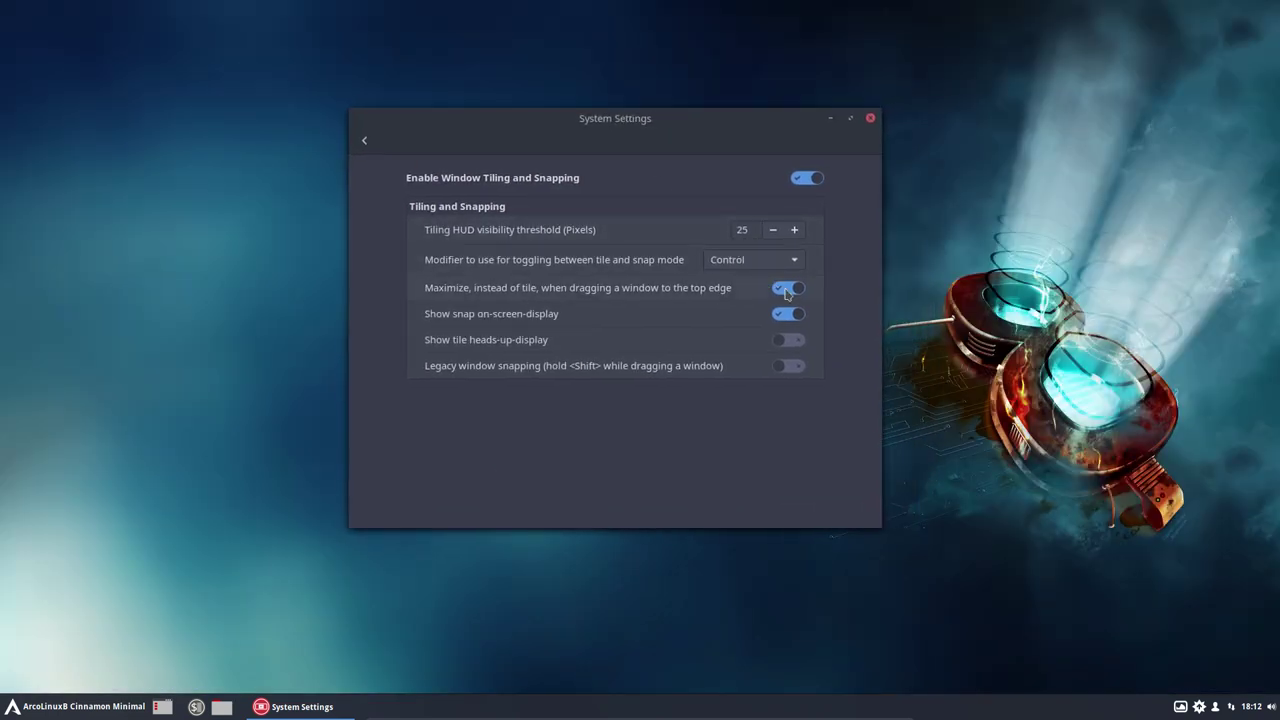
# Step: Return to the settings overview, scroll through the categories, and open the application menu
pyautogui.click(364, 140)
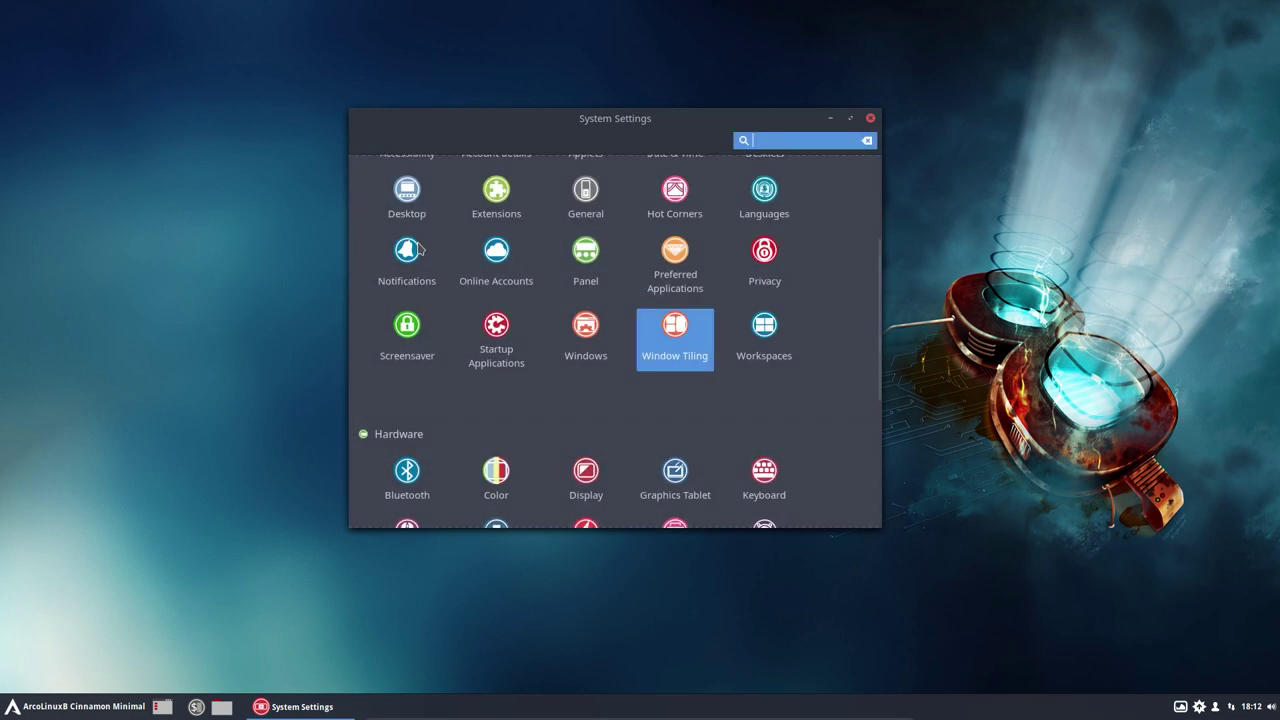
pyautogui.click(774, 404)
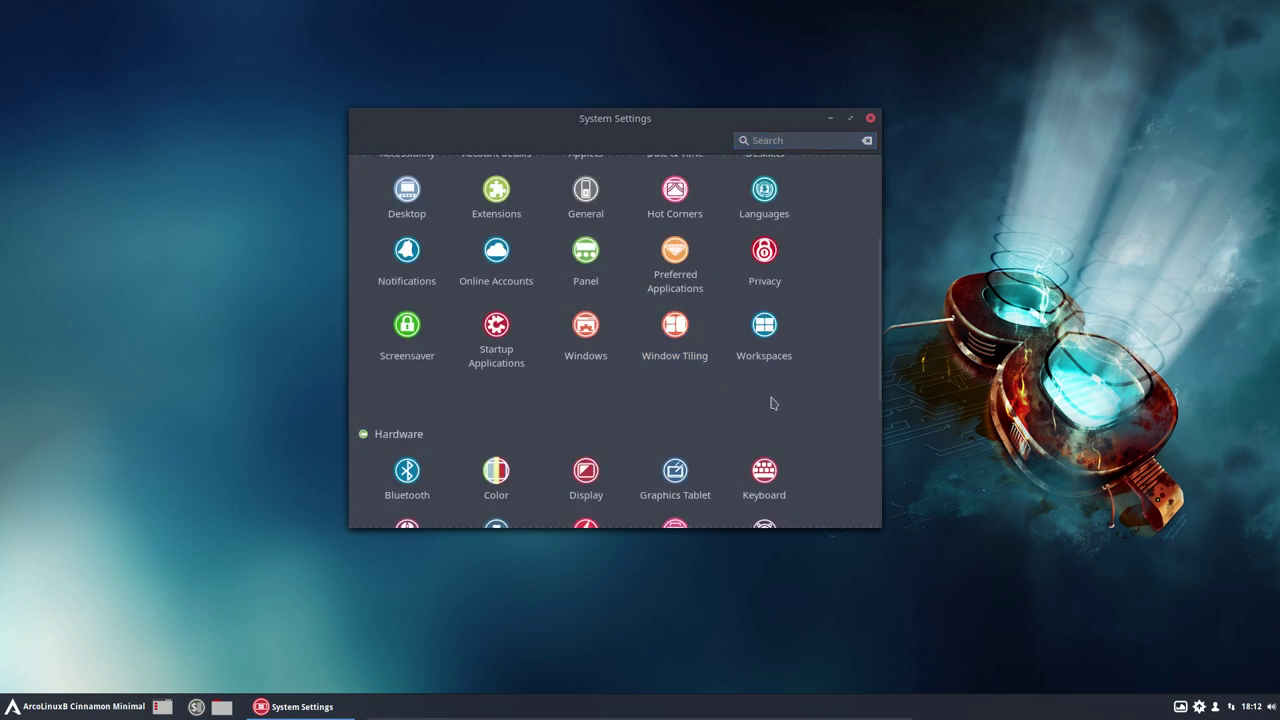
pyautogui.scroll(-2, 774, 404)
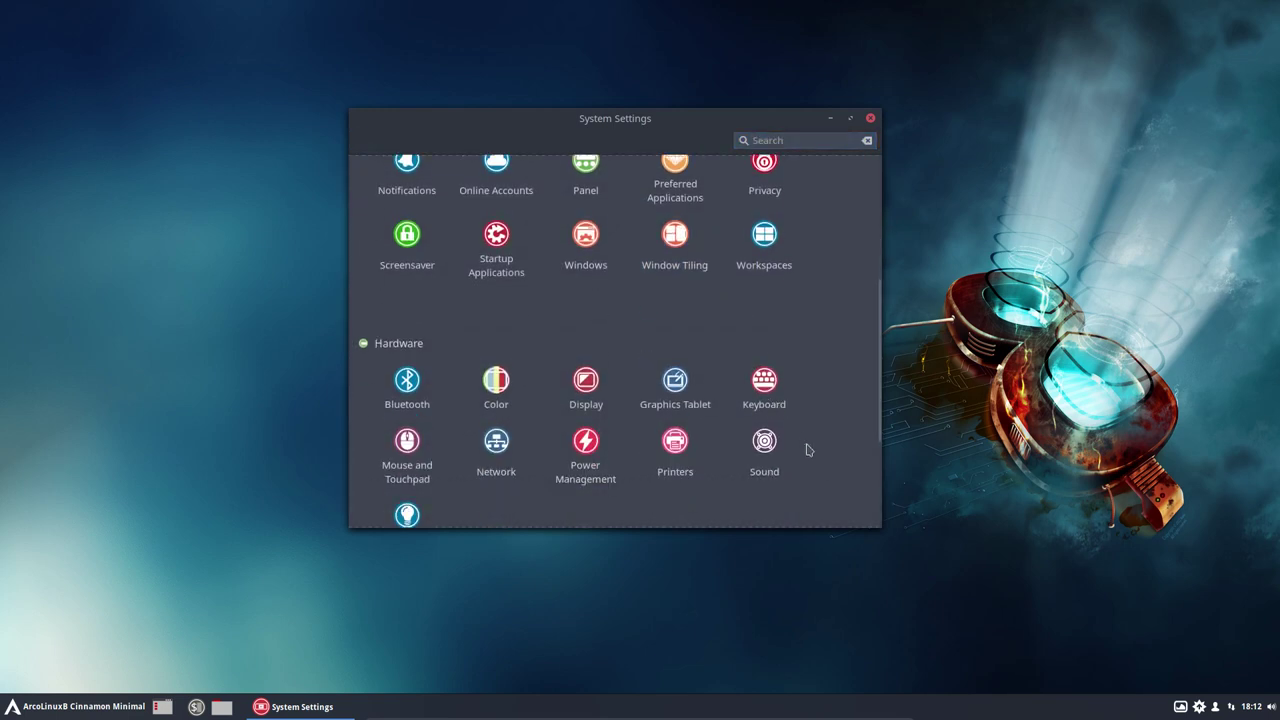
pyautogui.scroll(-4, 808, 450)
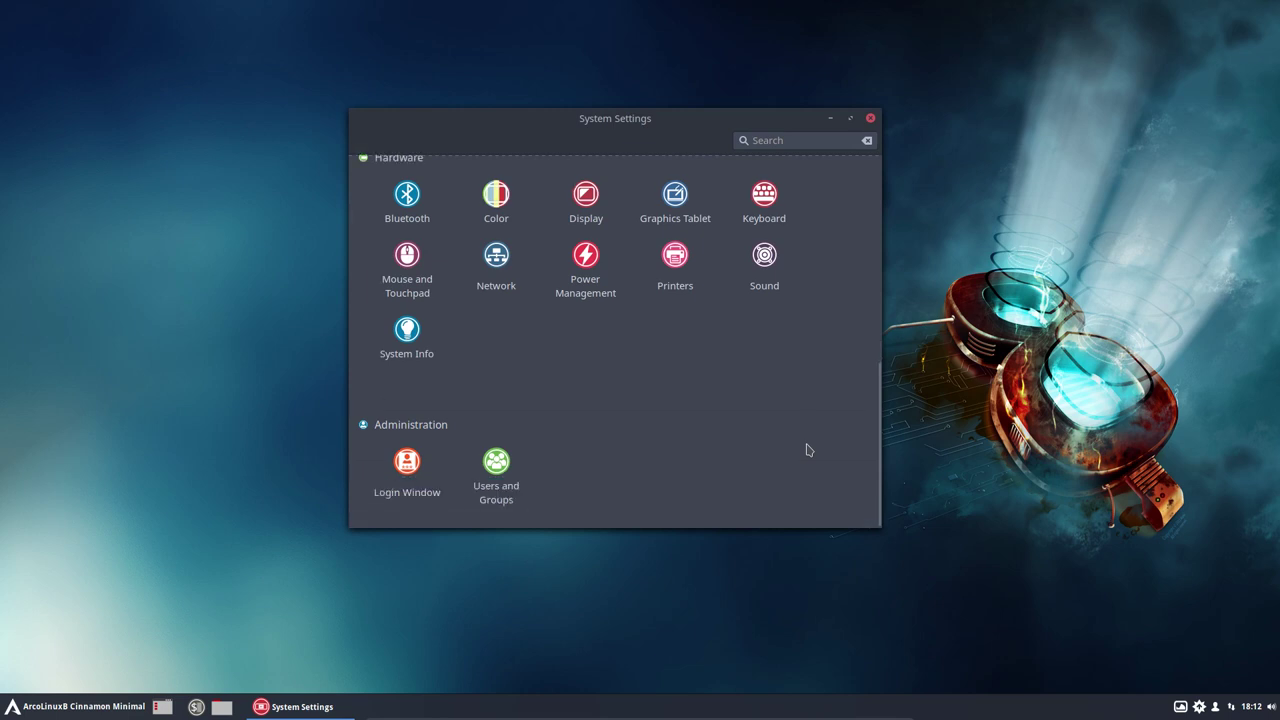
pyautogui.scroll(10, 822, 427)
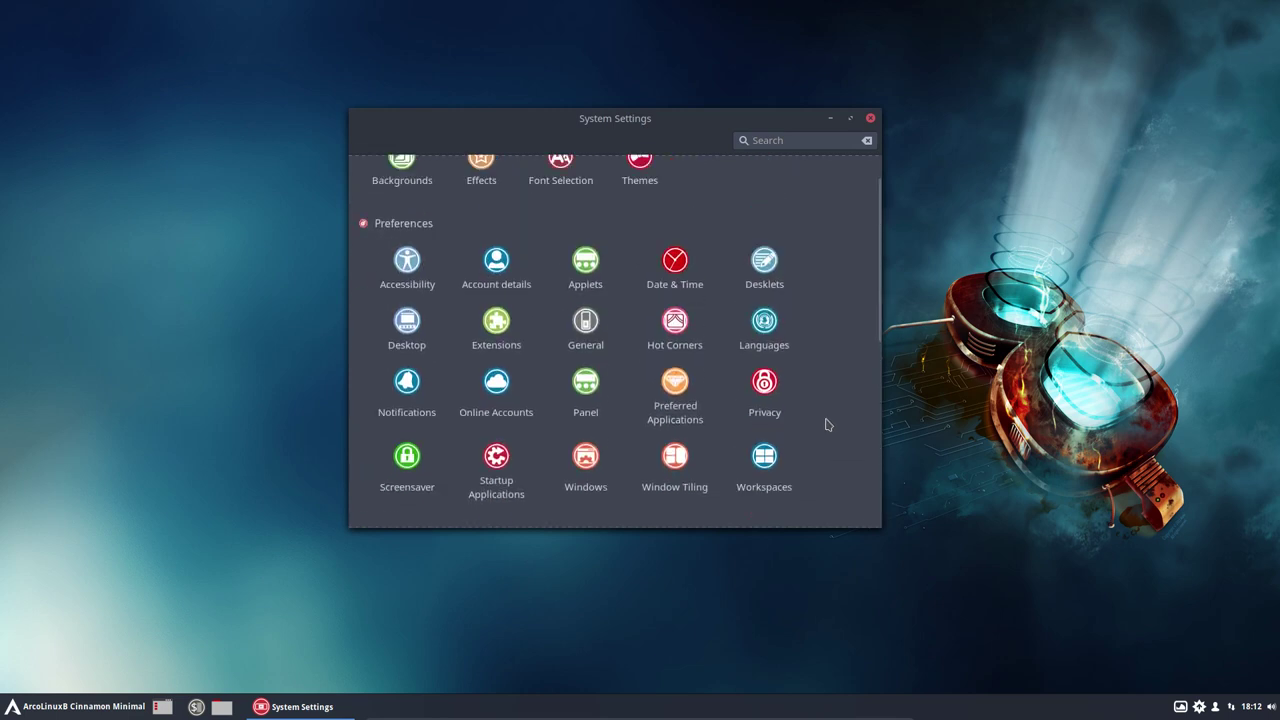
pyautogui.scroll(1, 826, 425)
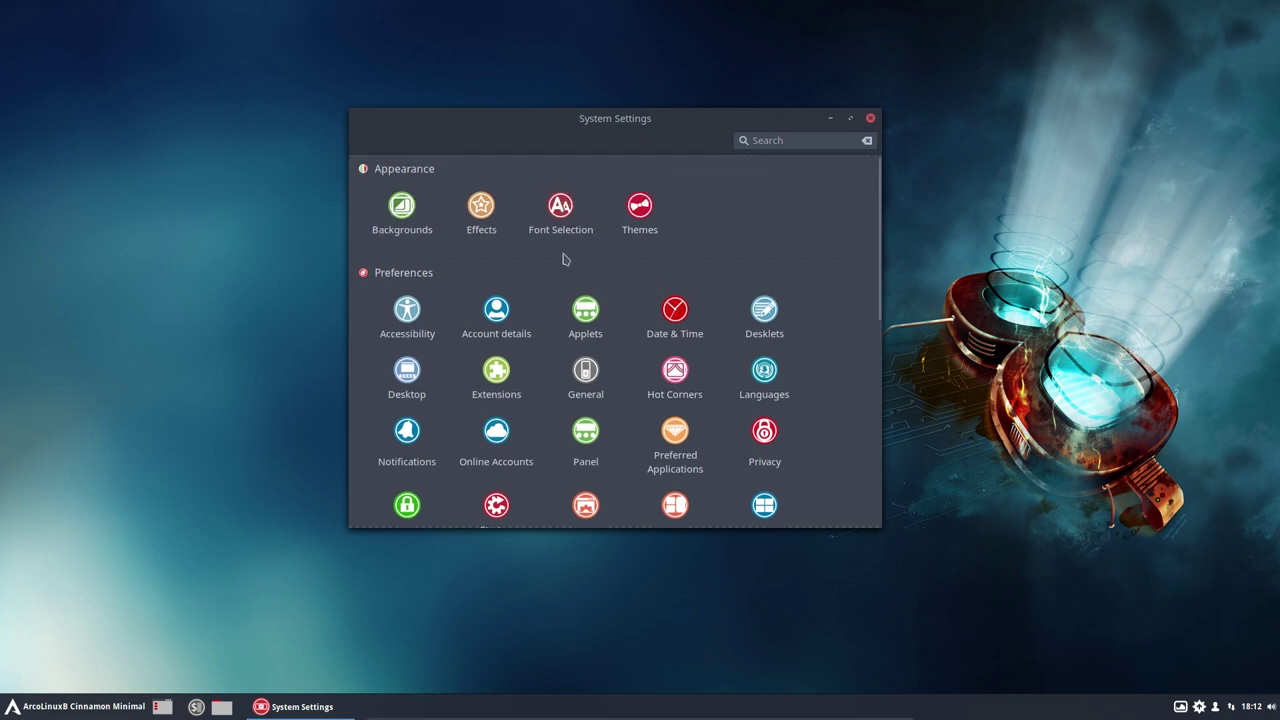
pyautogui.click(73, 706)
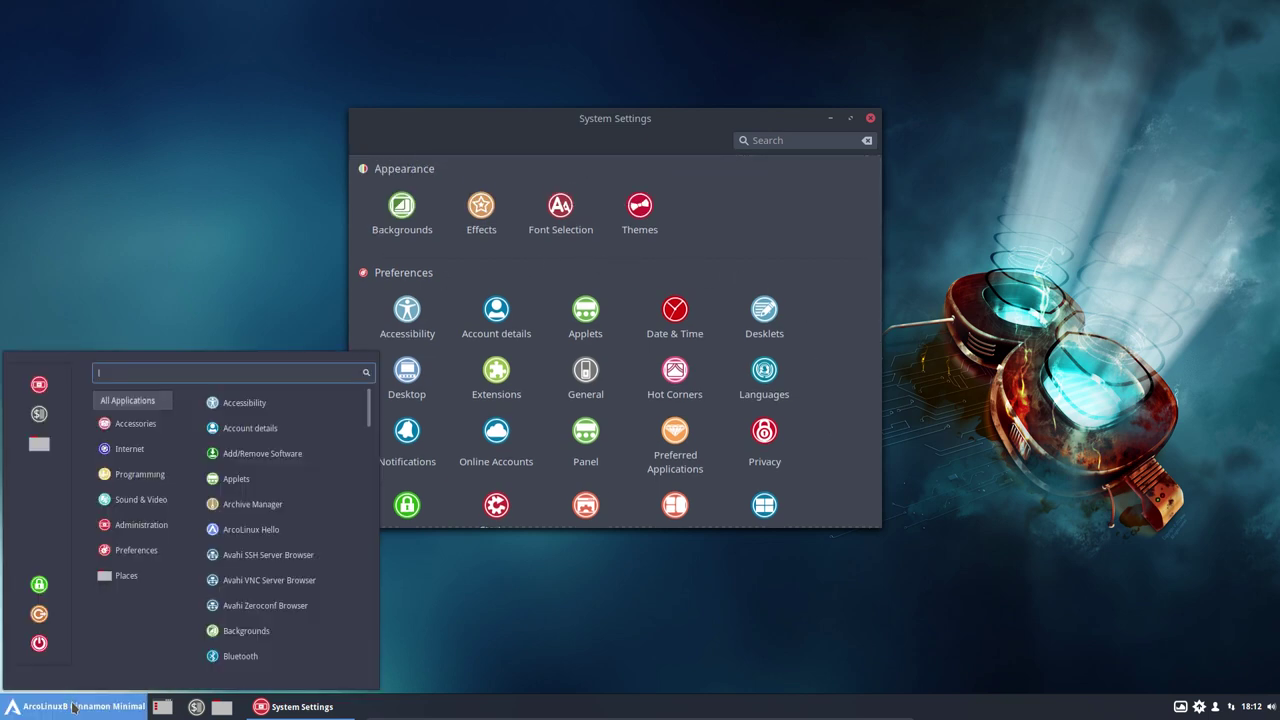
# Step: Launch Vivaldi and load arcolinuxd.com
pyautogui.write('viv')
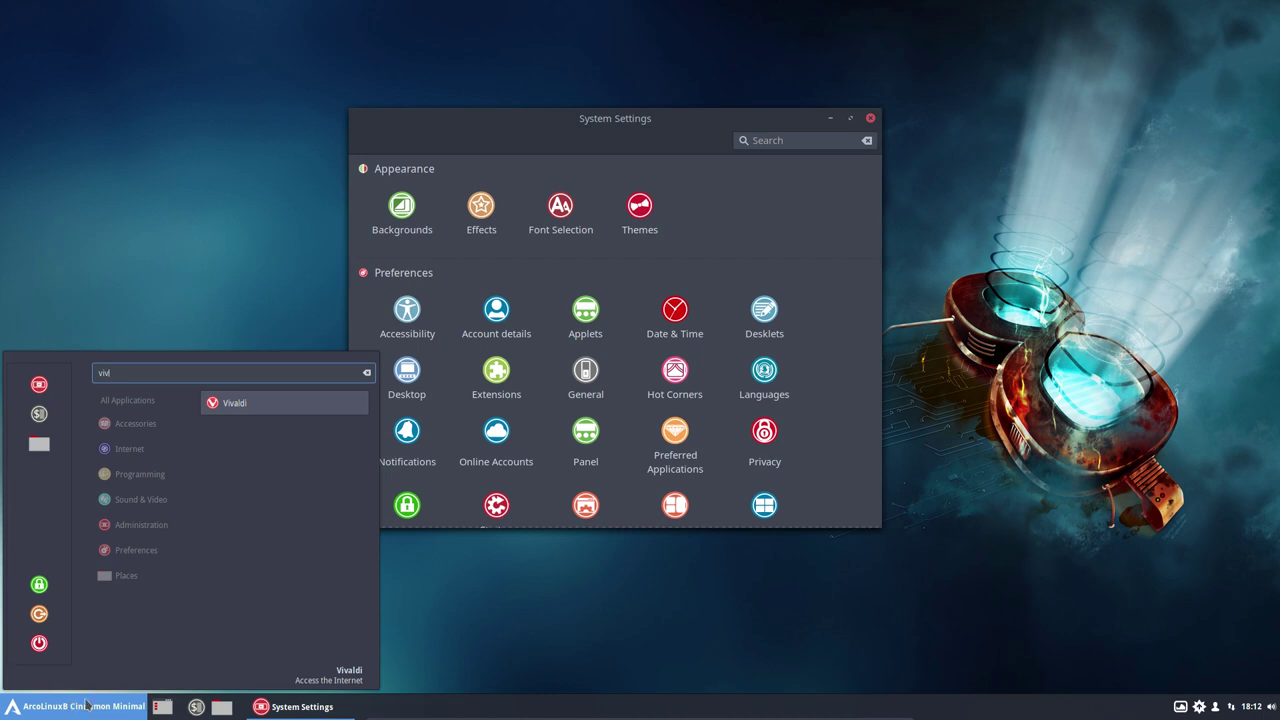
pyautogui.click(251, 401)
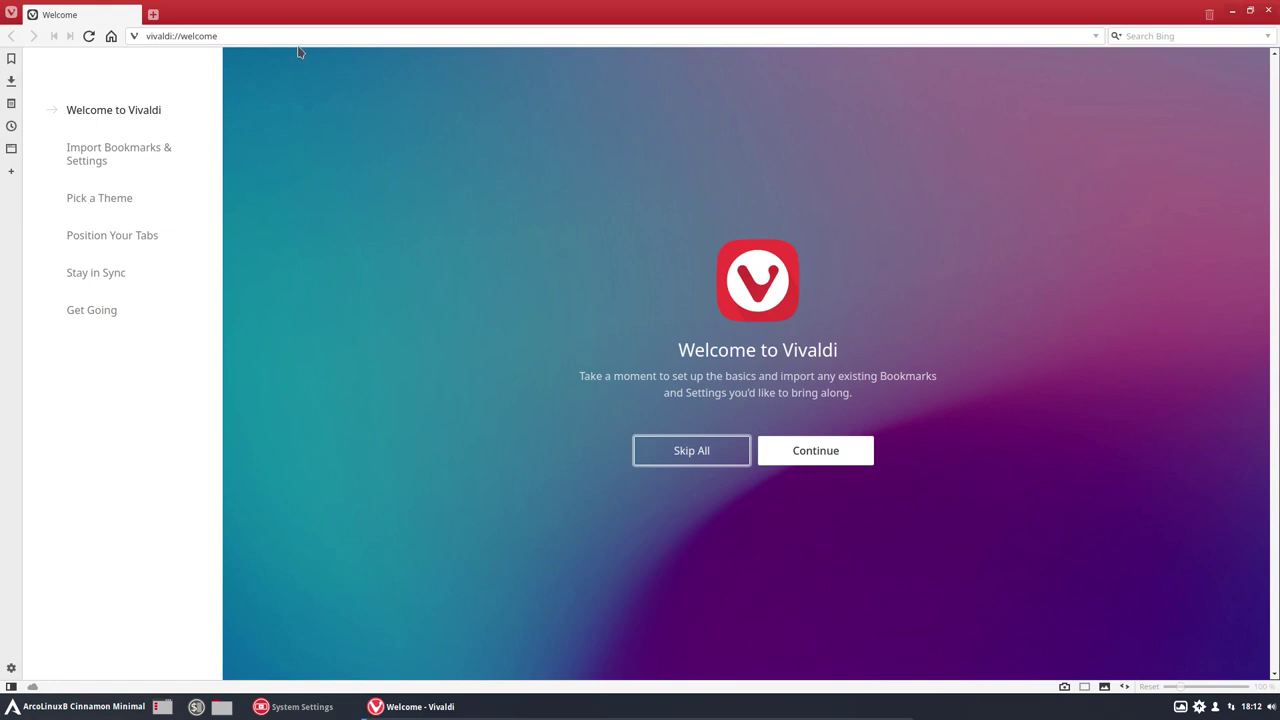
pyautogui.click(273, 36)
pyautogui.write('arcolinuxd')
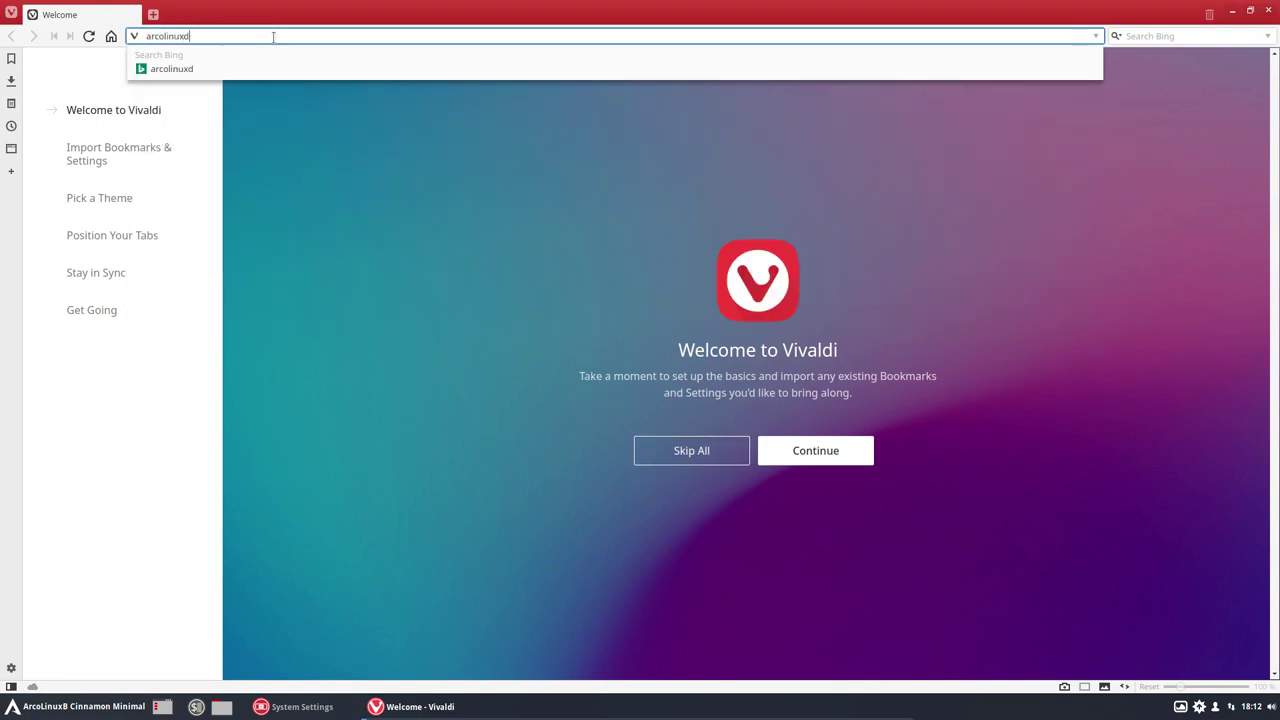
pyautogui.write('.com')
pyautogui.press('Return')
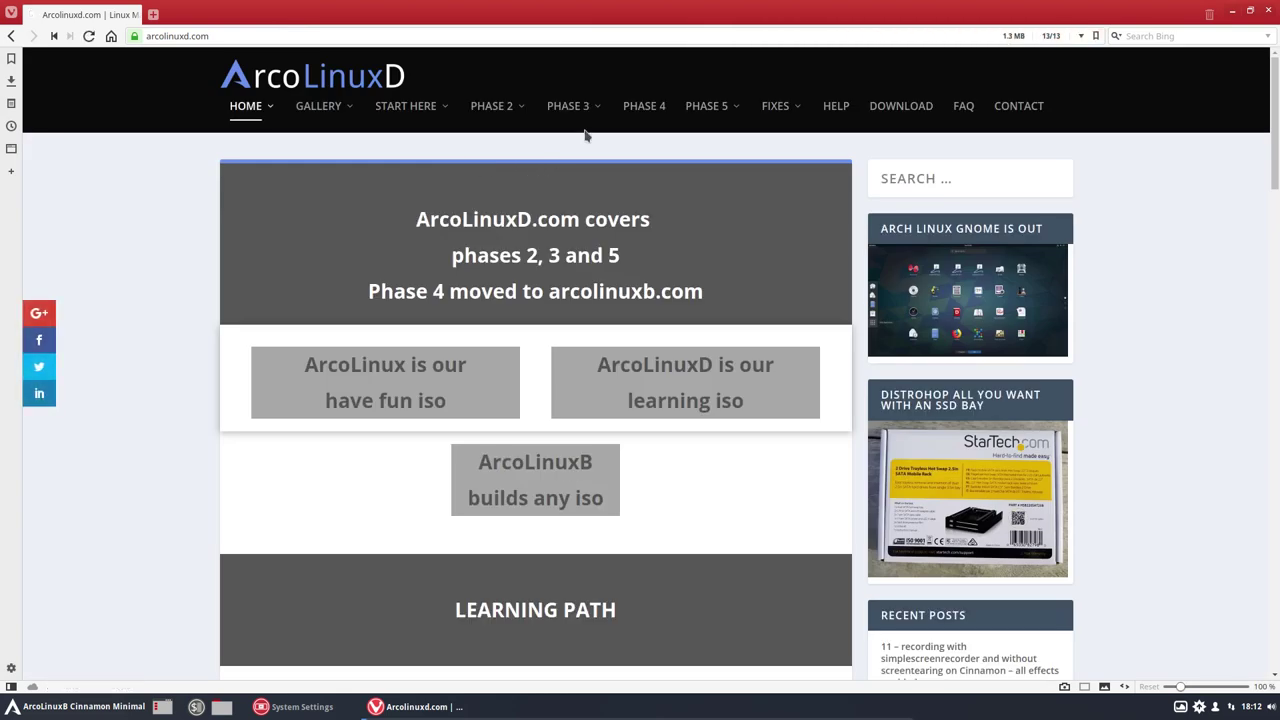
# Step: Open the Phase 3 > Cinnamon articles page and scroll through it
pyautogui.moveTo(591, 127)
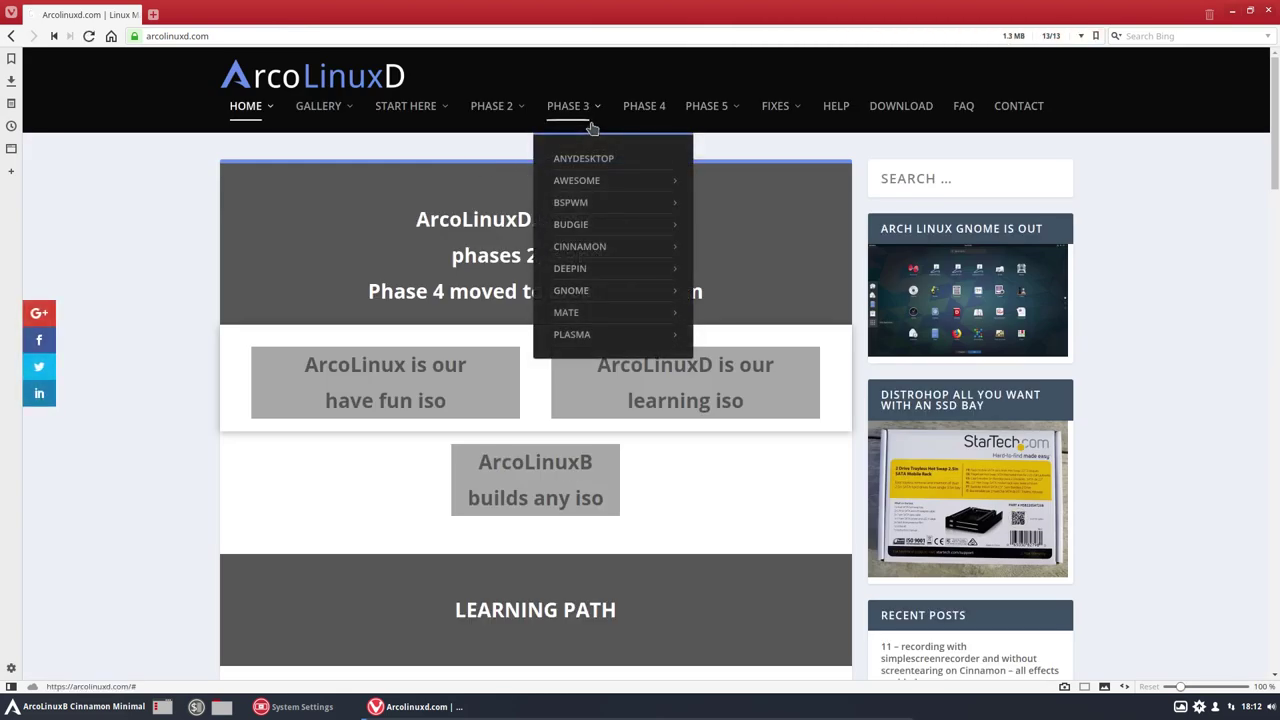
pyautogui.moveTo(592, 250)
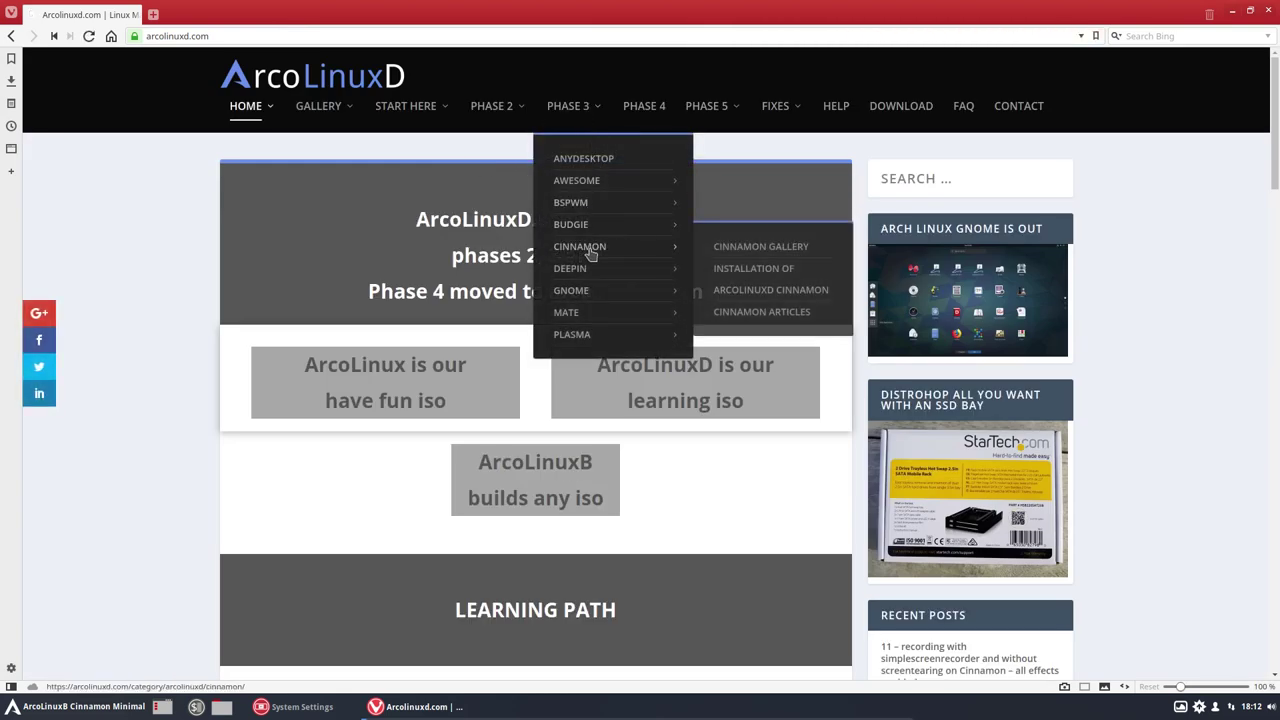
pyautogui.click(746, 312)
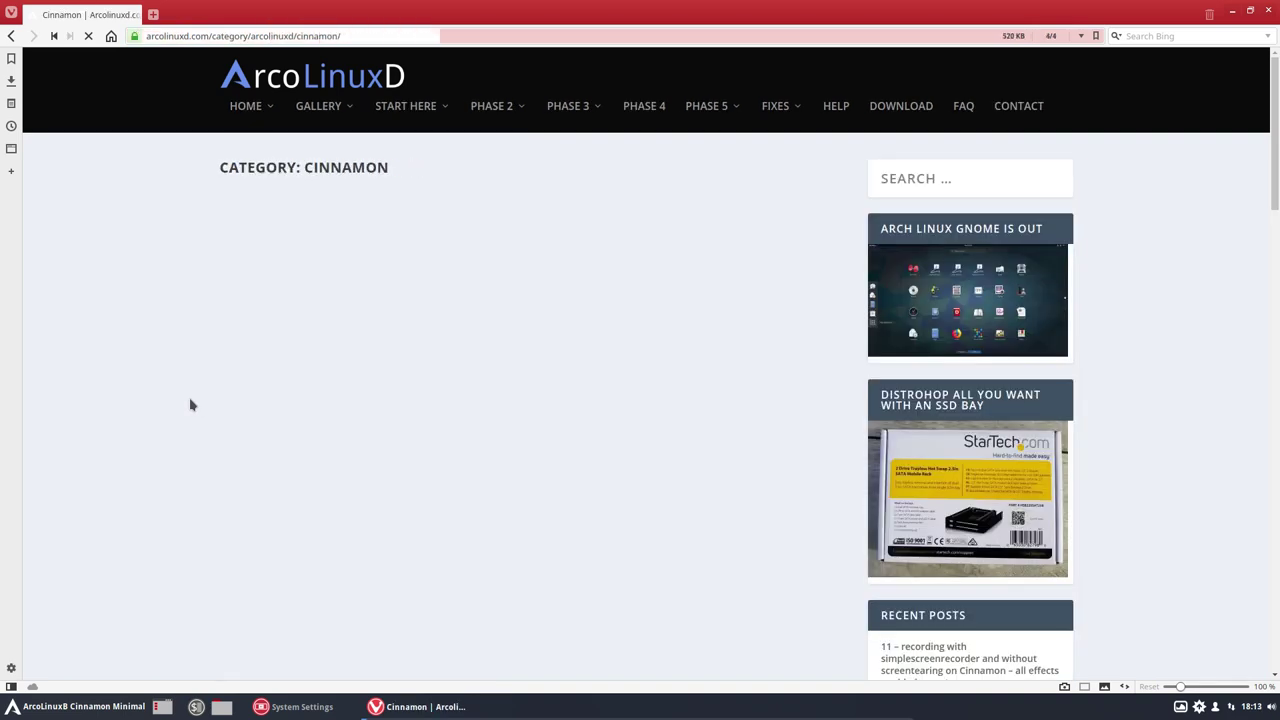
pyautogui.scroll(-2, 180, 413)
pyautogui.scroll(-8, 180, 413)
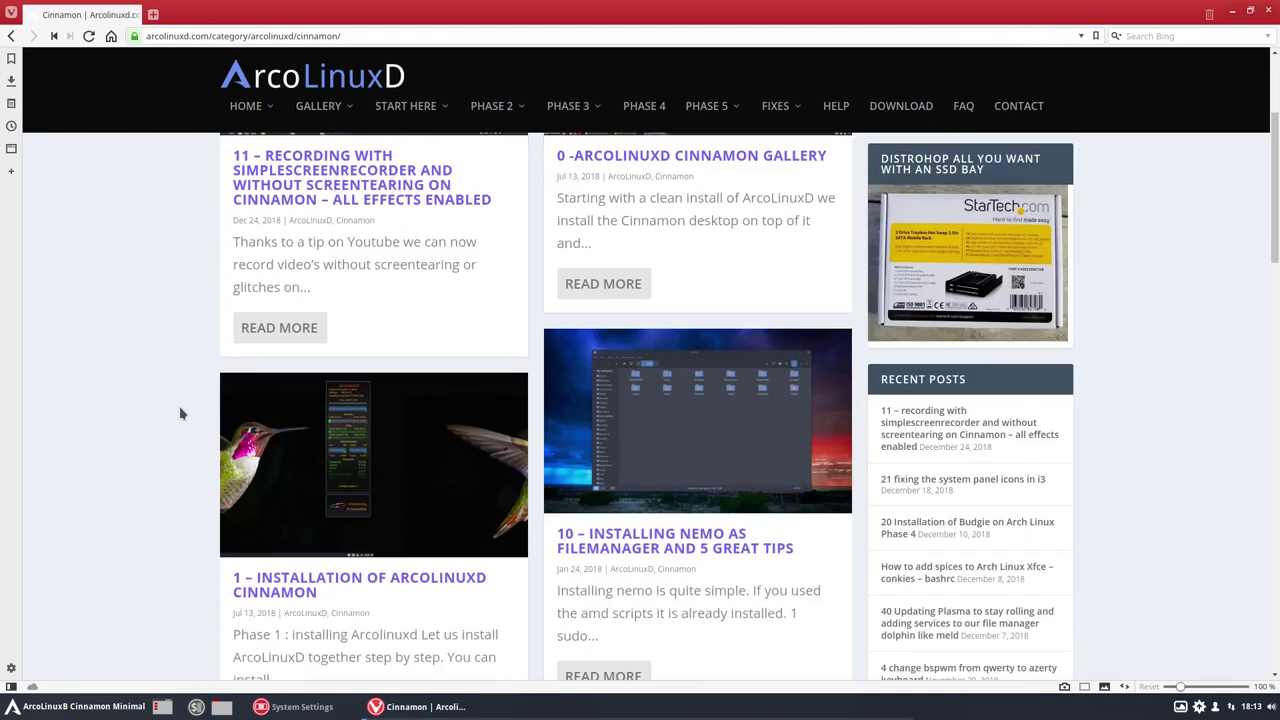
pyautogui.scroll(-8, 180, 413)
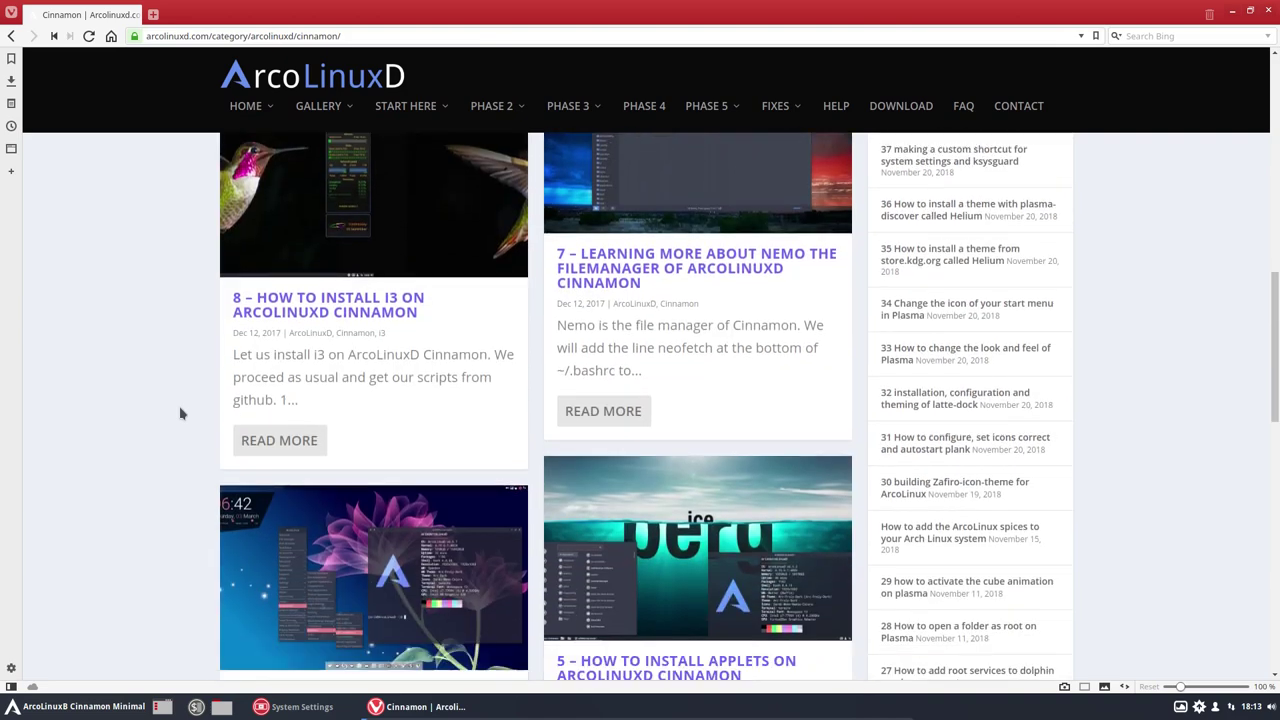
pyautogui.scroll(-5, 180, 413)
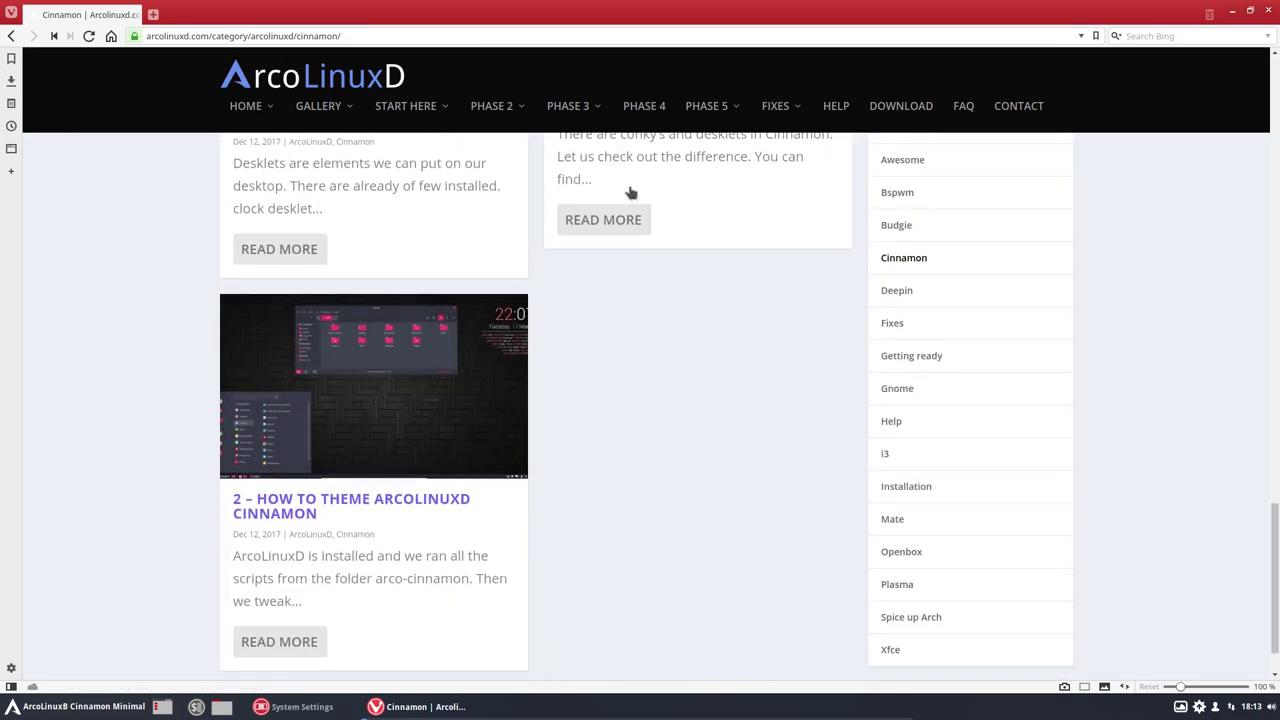
# Step: Go to arcolinuxb.com and open the BYOI > ArcoLinuxB ISO Min > Cinnamon post
pyautogui.click(644, 106)
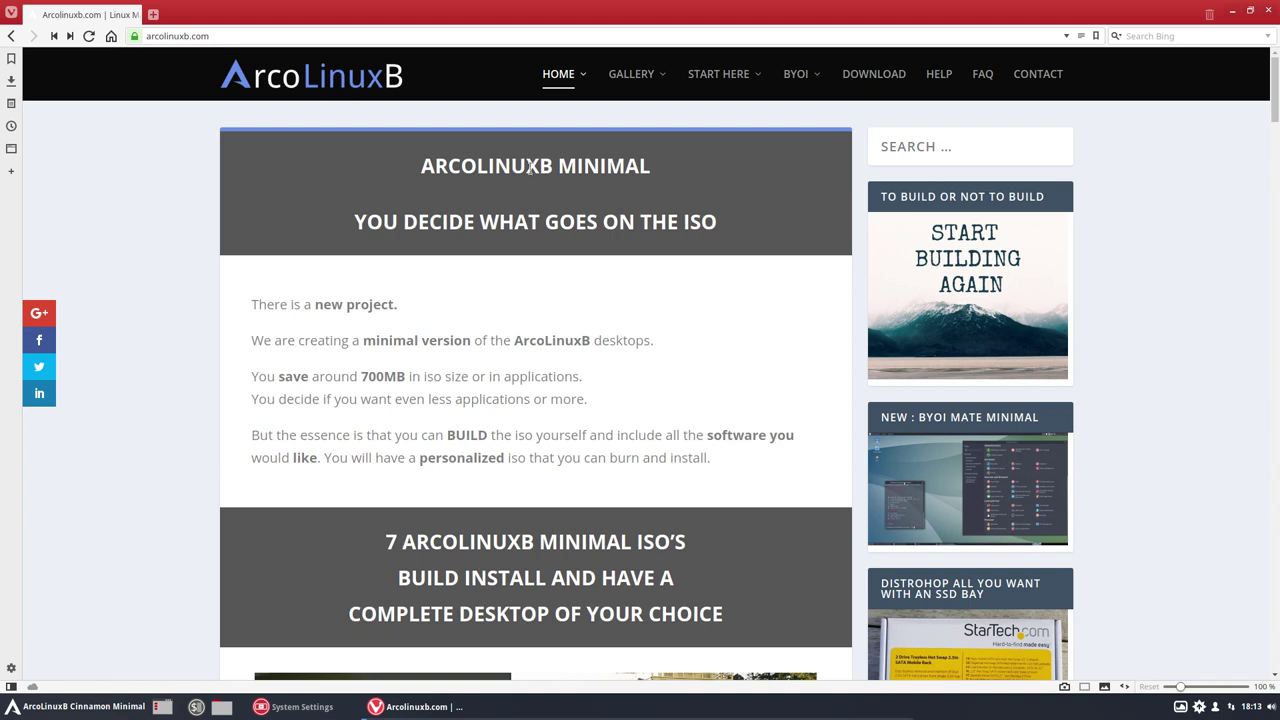
pyautogui.moveTo(803, 88)
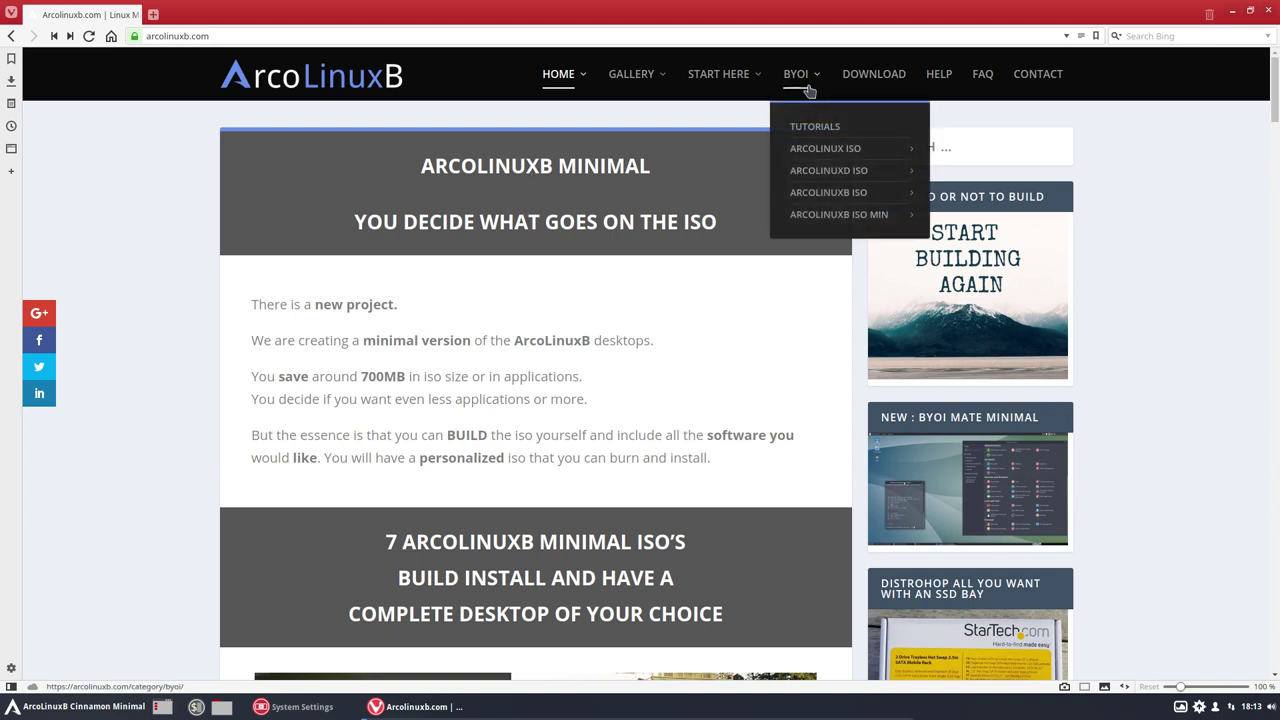
pyautogui.moveTo(818, 192)
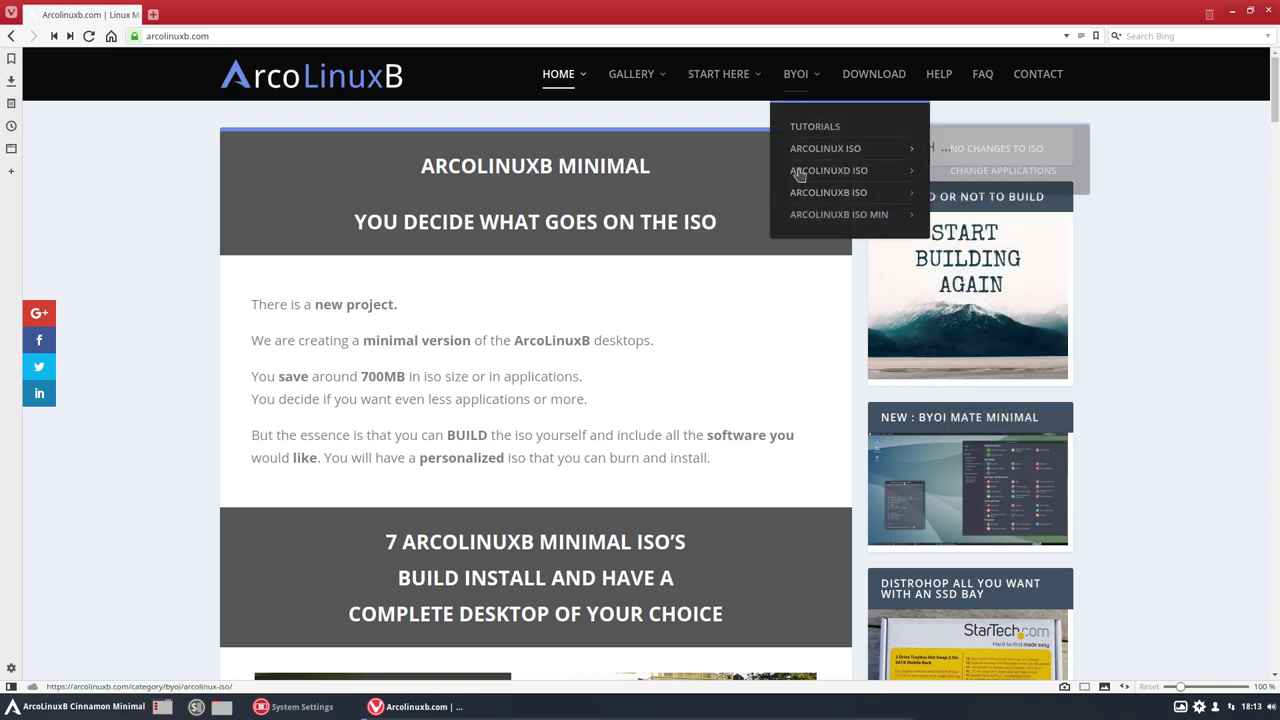
pyautogui.moveTo(828, 220)
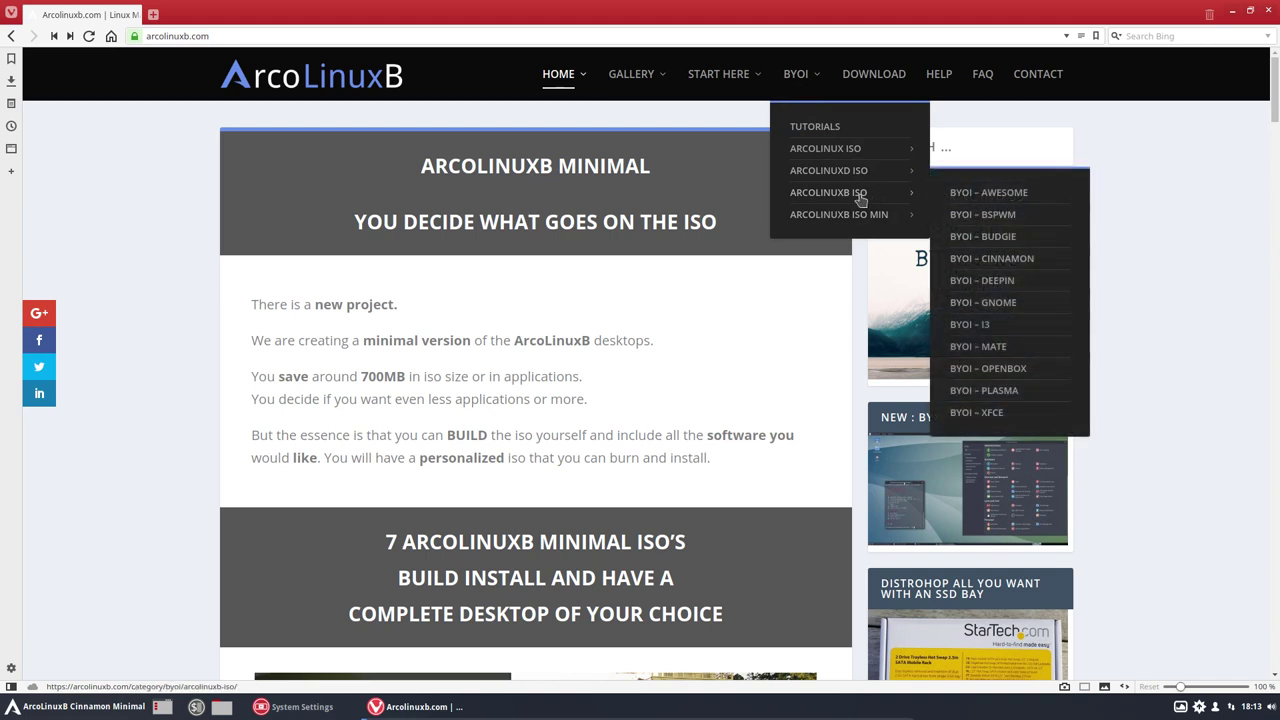
pyautogui.moveTo(859, 180)
pyautogui.moveTo(898, 224)
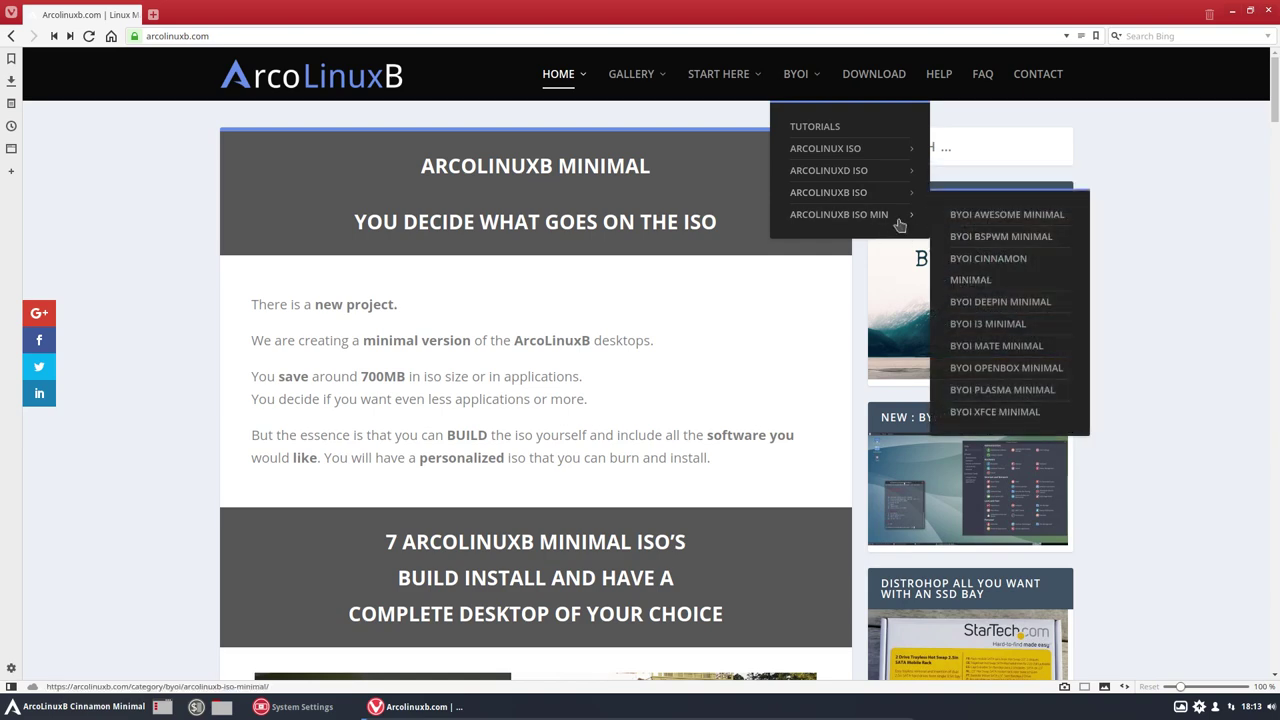
pyautogui.click(997, 266)
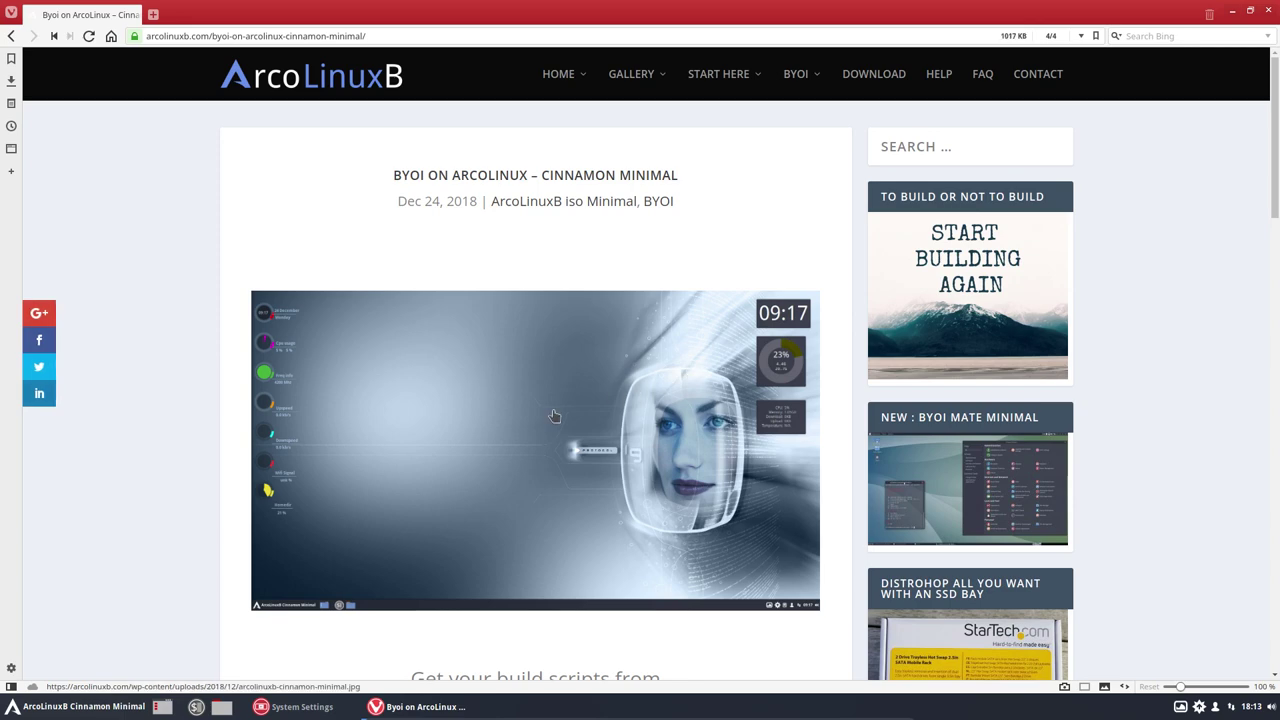
# Step: View the article's enlarged desktop screenshot, close it, and minimize Vivaldi
pyautogui.click(552, 414)
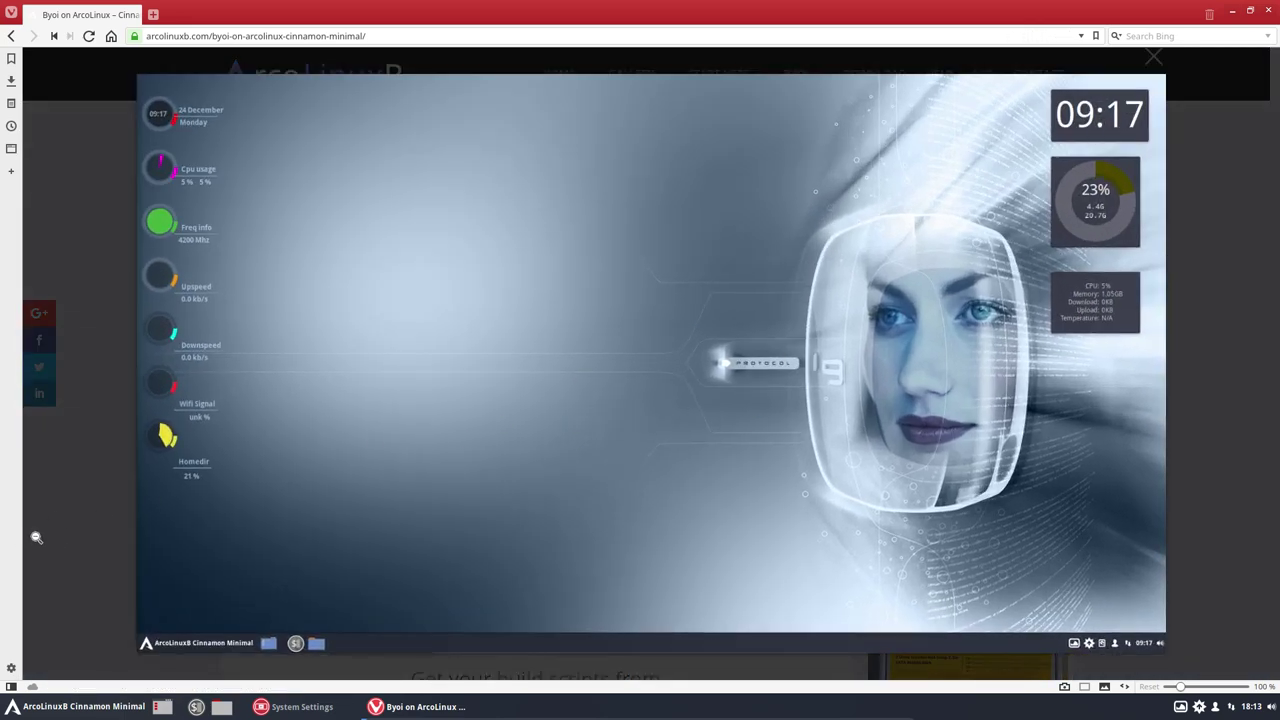
pyautogui.click(77, 534)
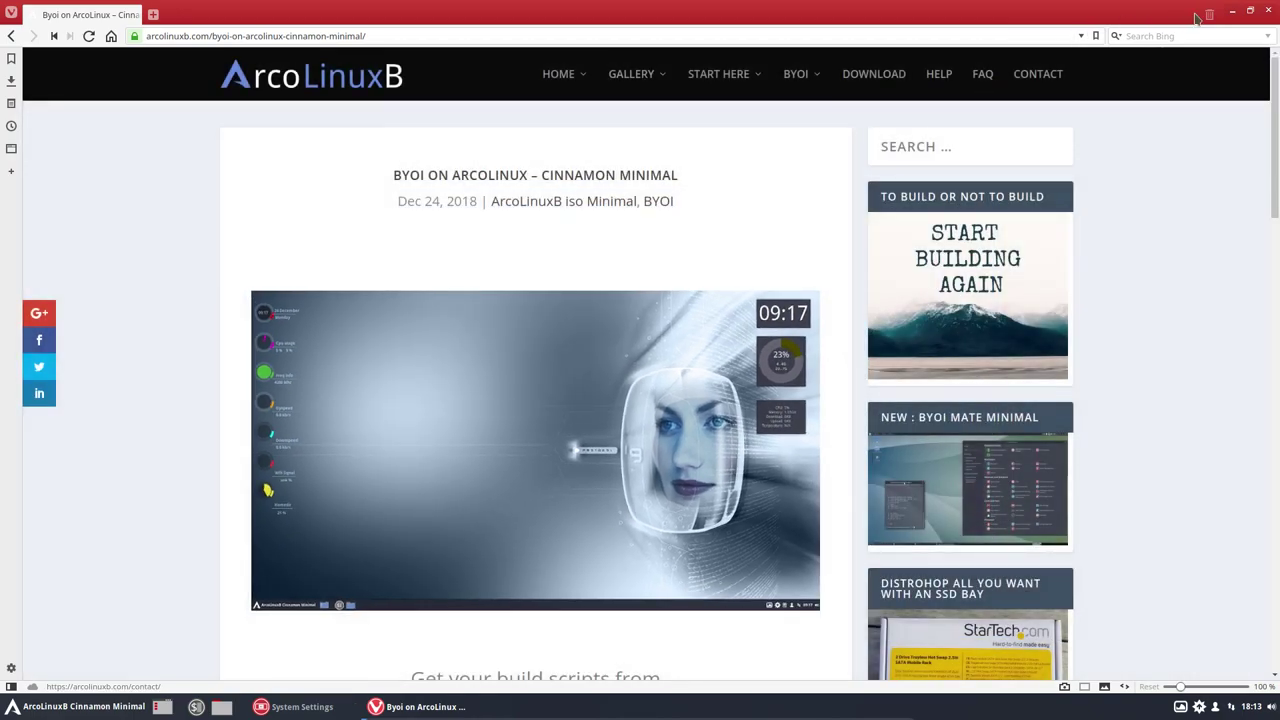
pyautogui.click(1233, 11)
# Step: Add a Clock desklet from the Desklets manager, drag it to the top-right corner, and show downloadable desklets
pyautogui.rightClick(257, 272)
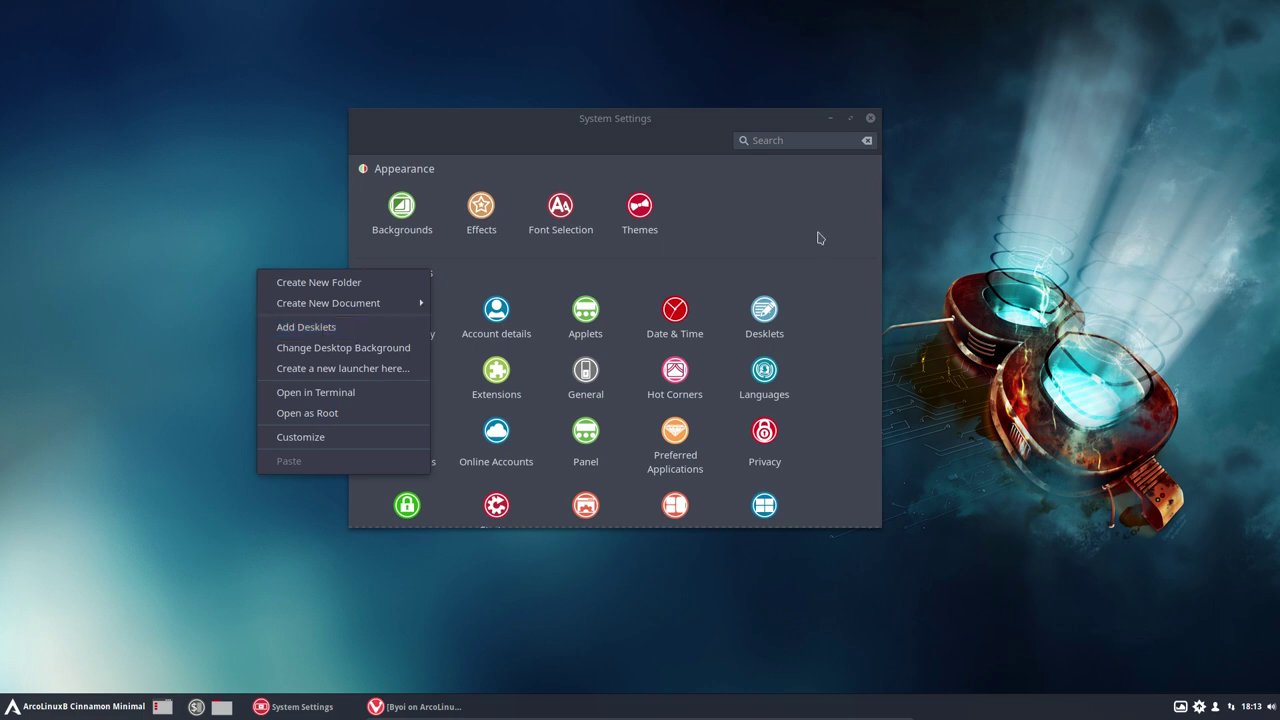
pyautogui.click(346, 326)
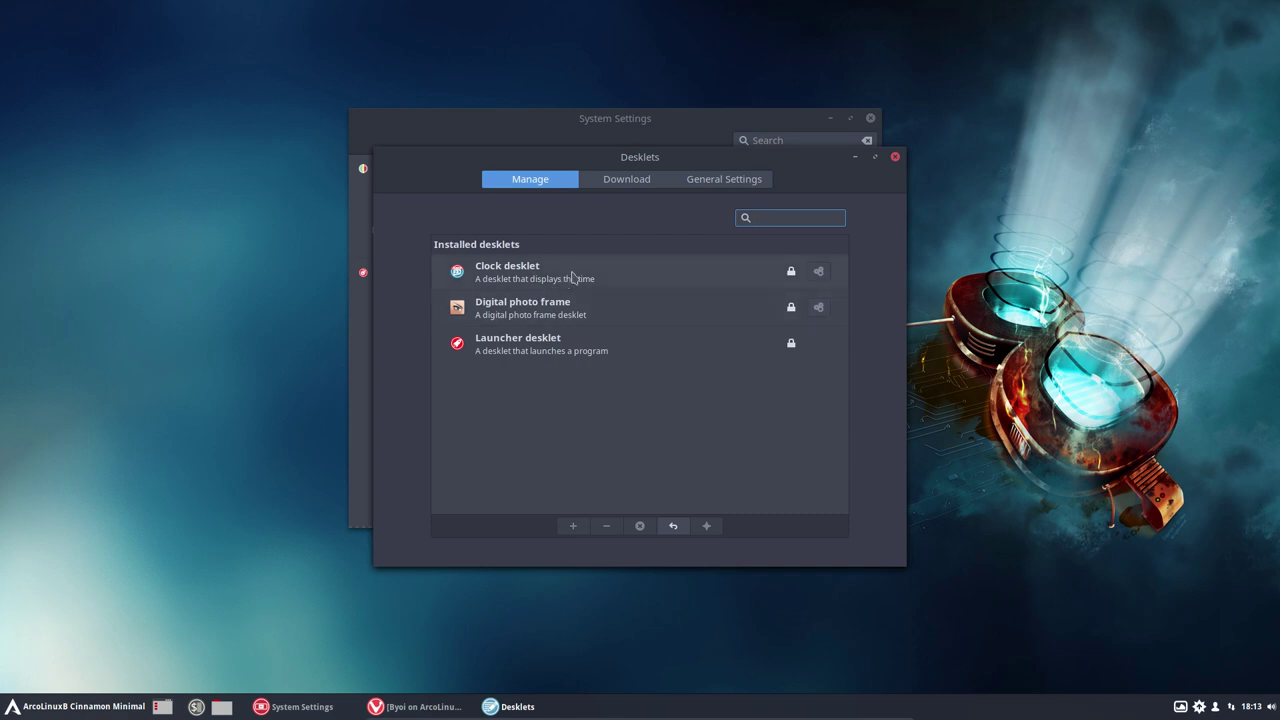
pyautogui.click(577, 277)
pyautogui.click(574, 527)
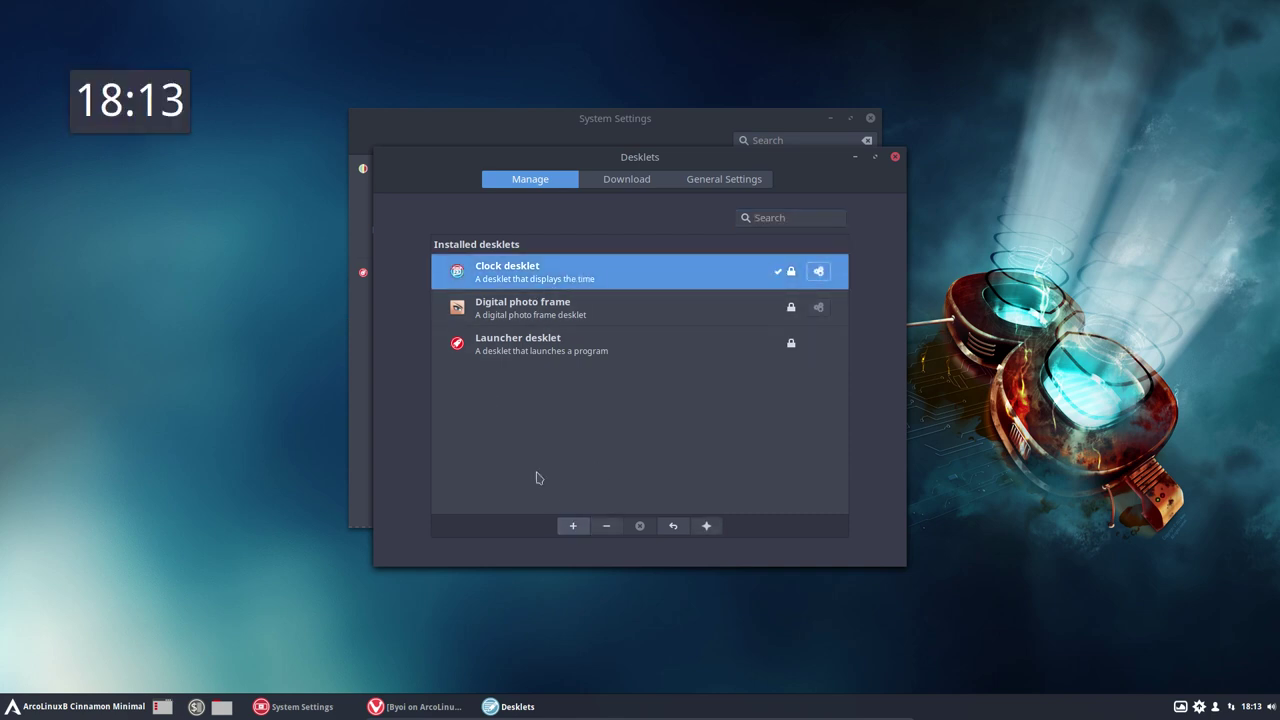
pyautogui.moveTo(138, 120); pyautogui.dragTo(1262, 102)
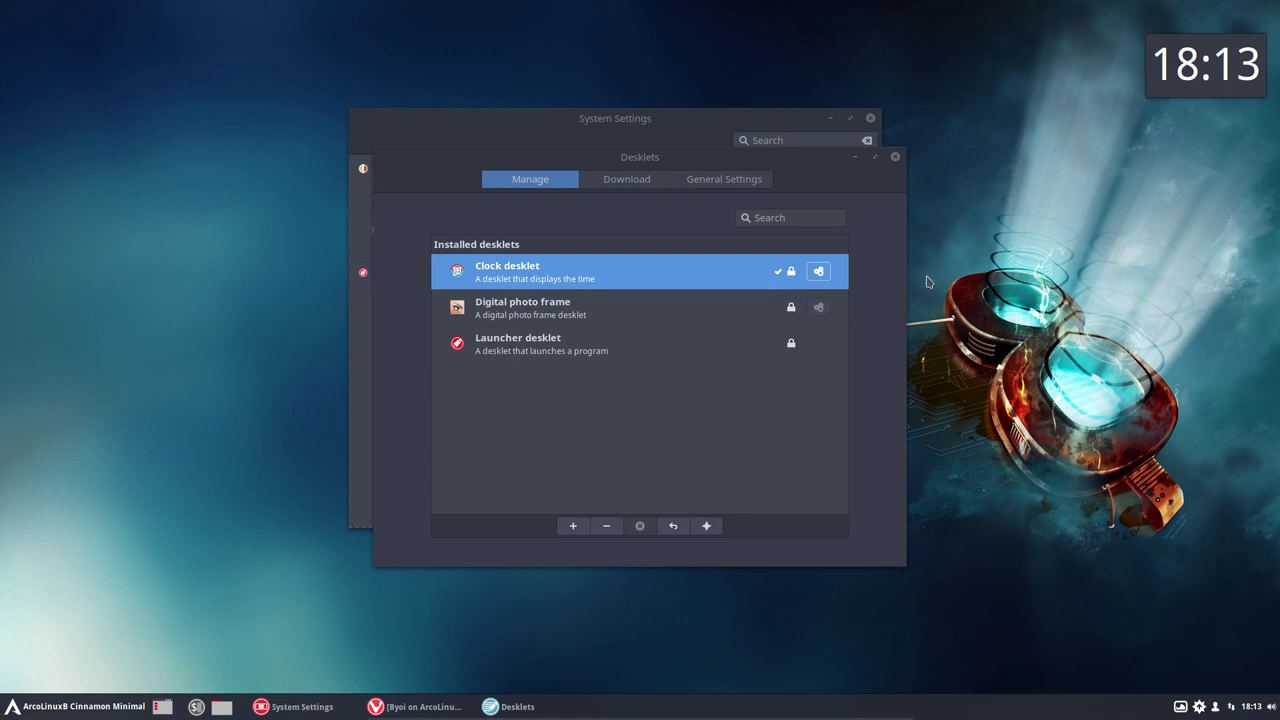
pyautogui.click(641, 180)
# Step: Refresh the downloadable desklets list and install the Disk Space desklet
pyautogui.click(730, 443)
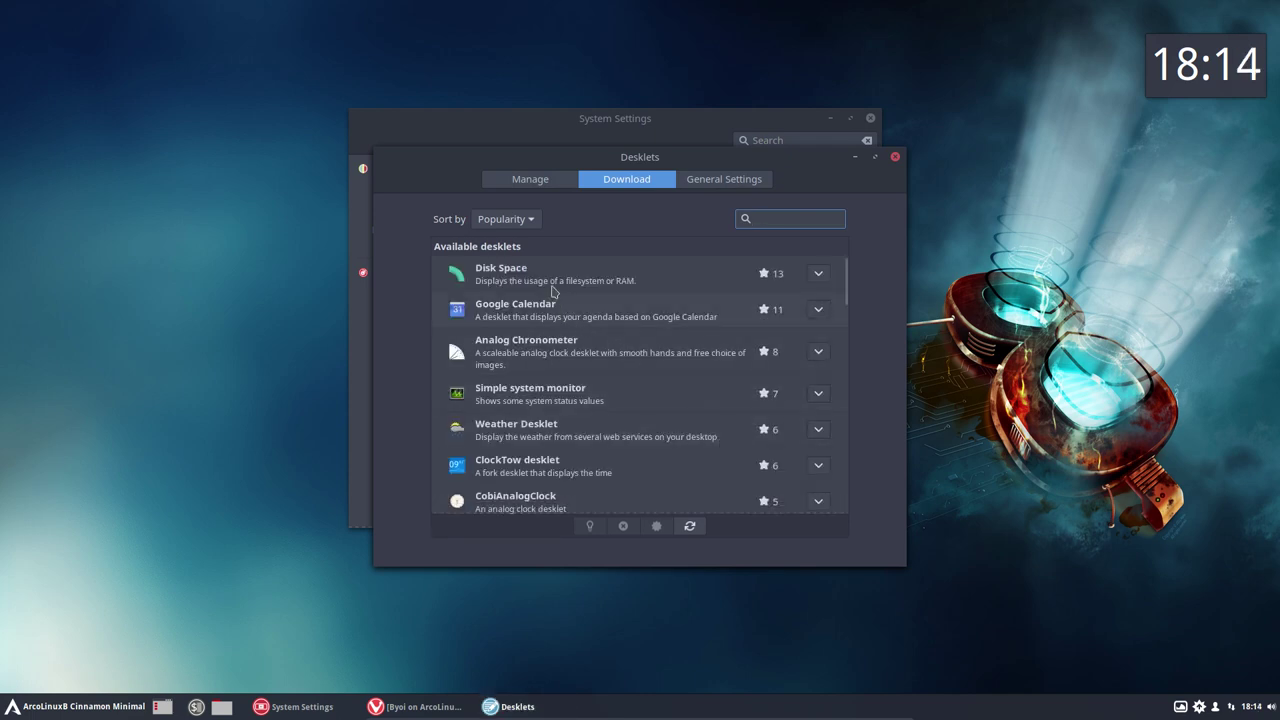
pyautogui.click(549, 279)
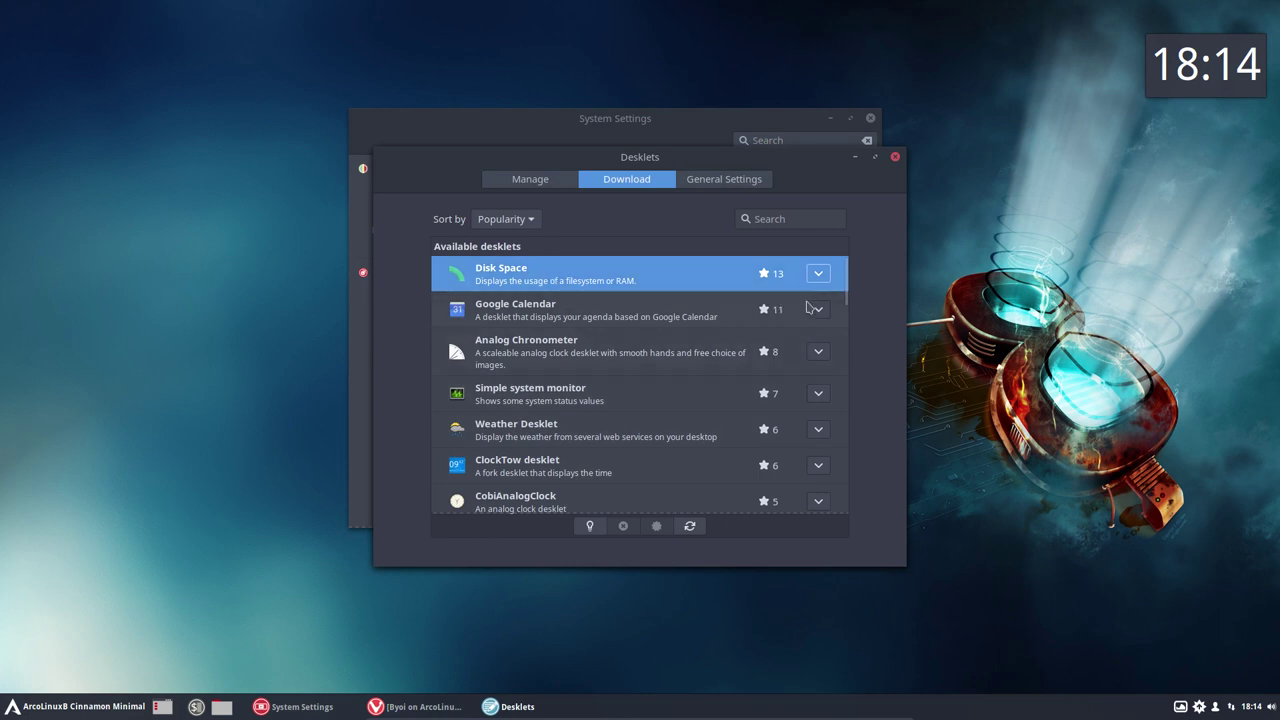
pyautogui.click(818, 274)
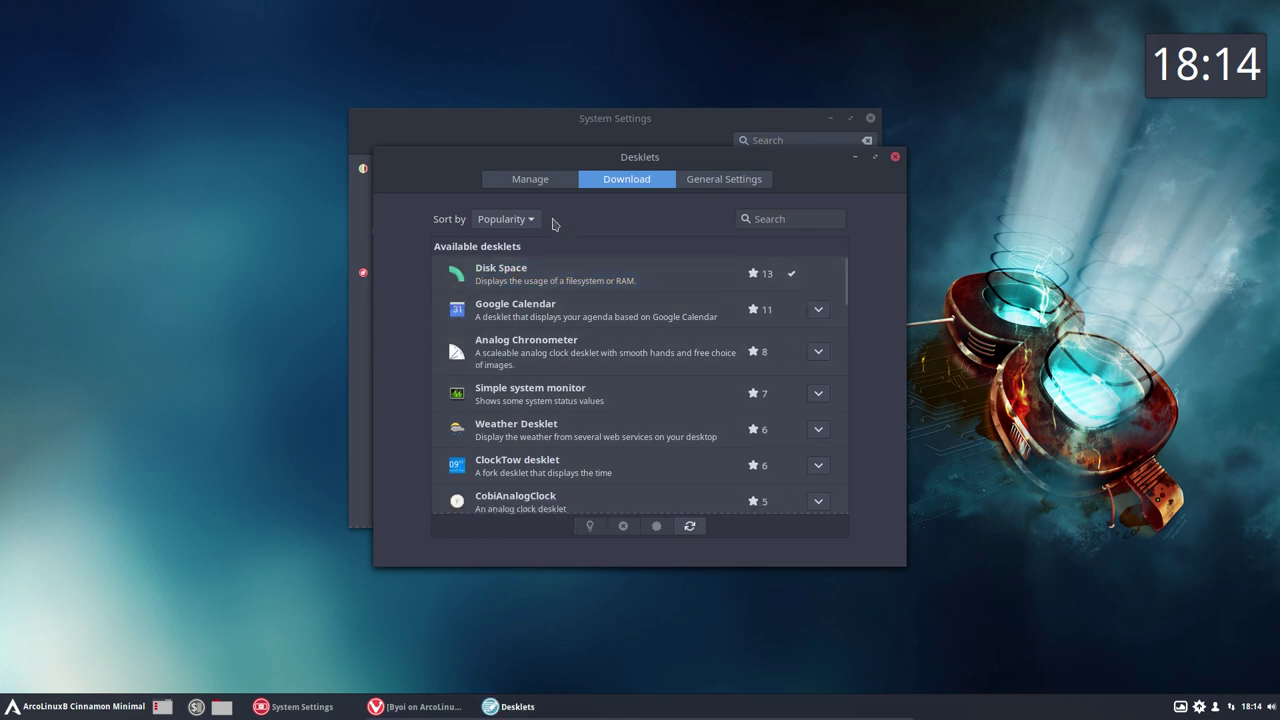
# Step: Add the Disk Space desklet below the clock, then close the Desklets manager and System Settings
pyautogui.click(538, 190)
pyautogui.click(546, 279)
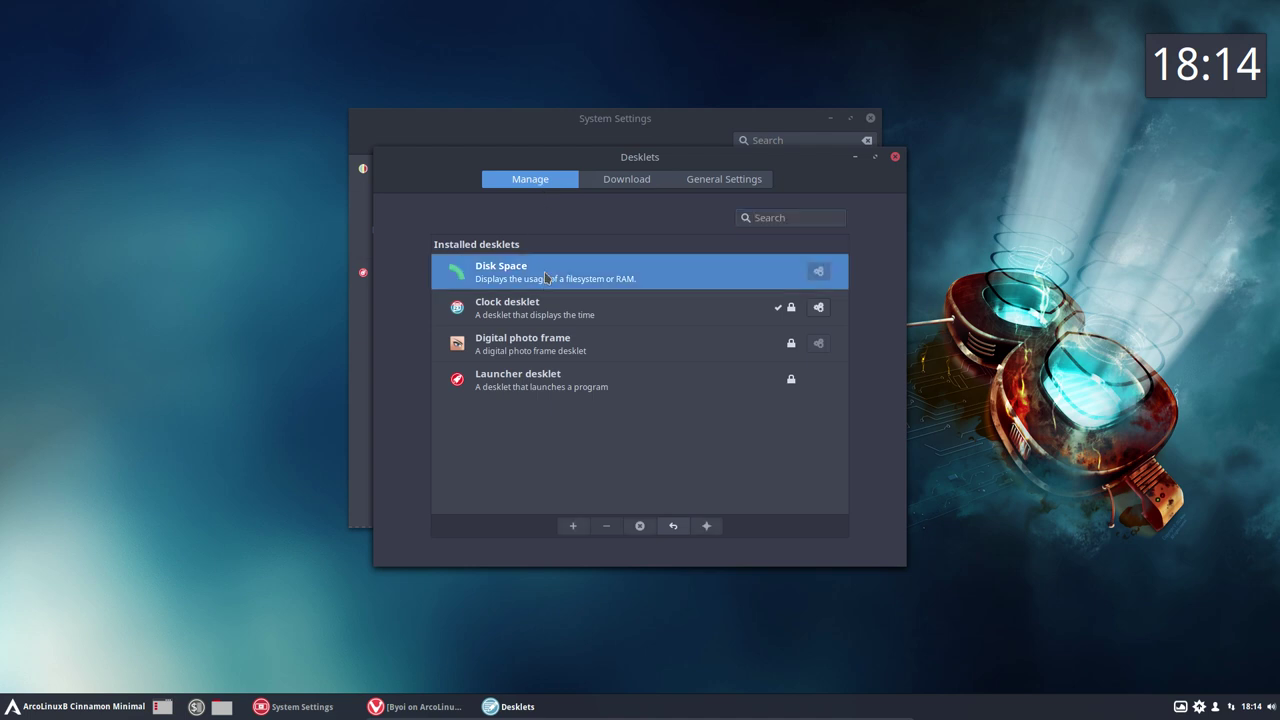
pyautogui.click(573, 525)
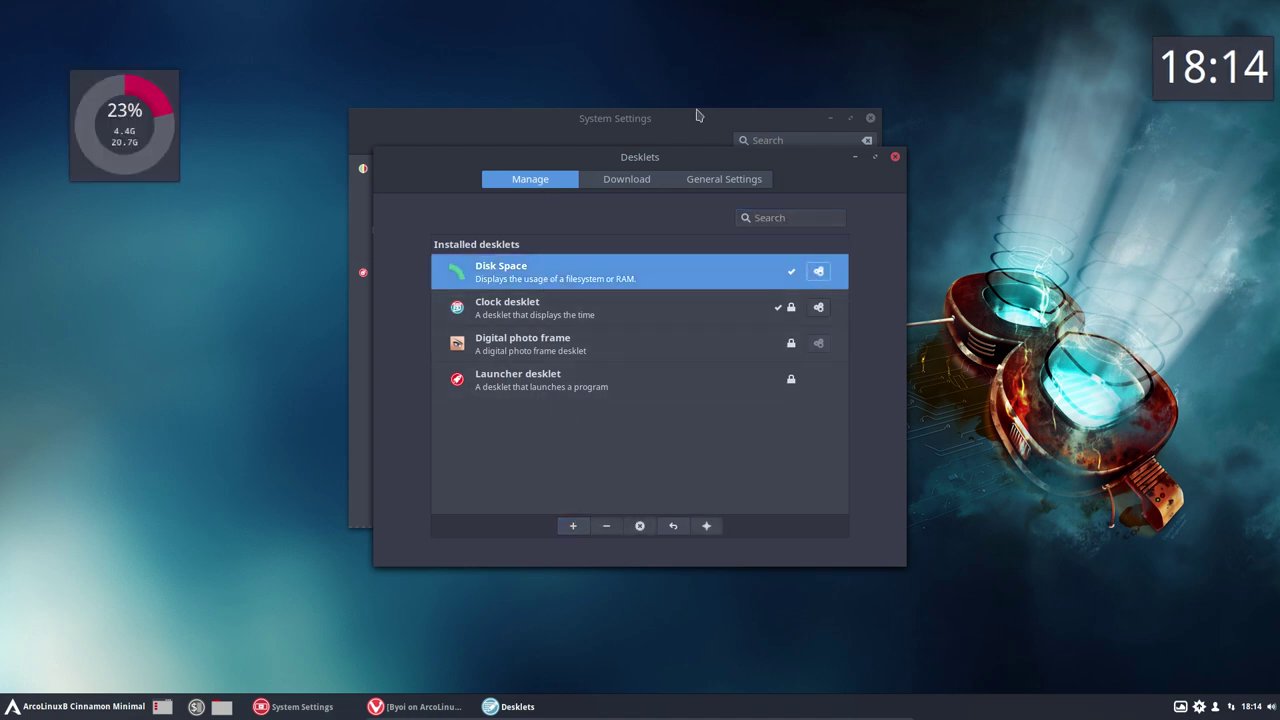
pyautogui.moveTo(176, 110); pyautogui.dragTo(1256, 167)
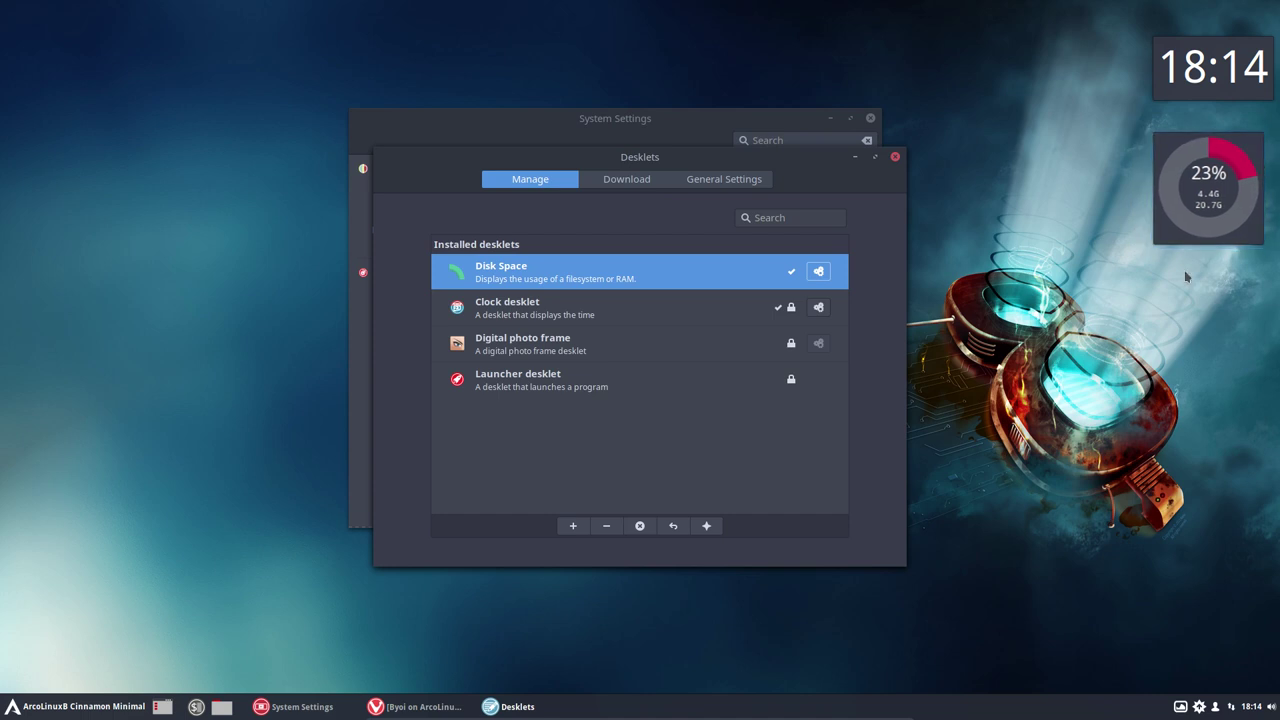
pyautogui.click(896, 157)
pyautogui.click(871, 119)
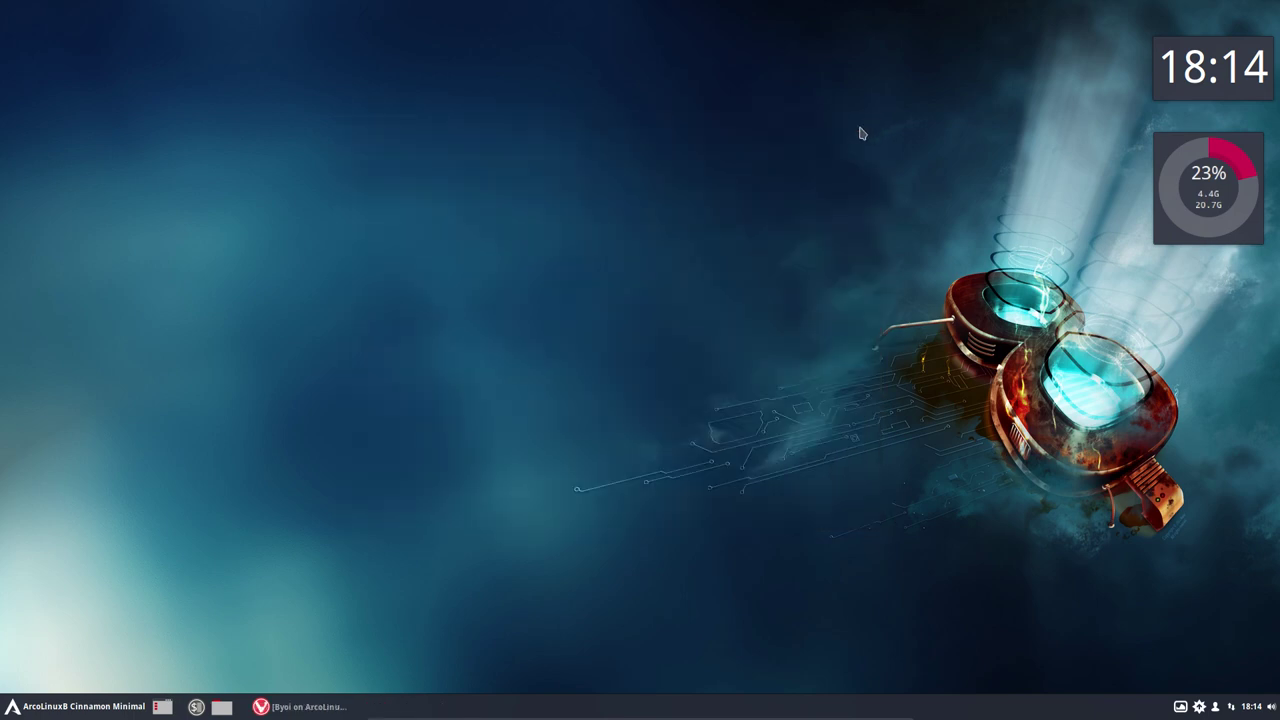
# Step: Restore Vivaldi and scroll through the BYOI Cinnamon Minimal article's build steps
pyautogui.click(322, 709)
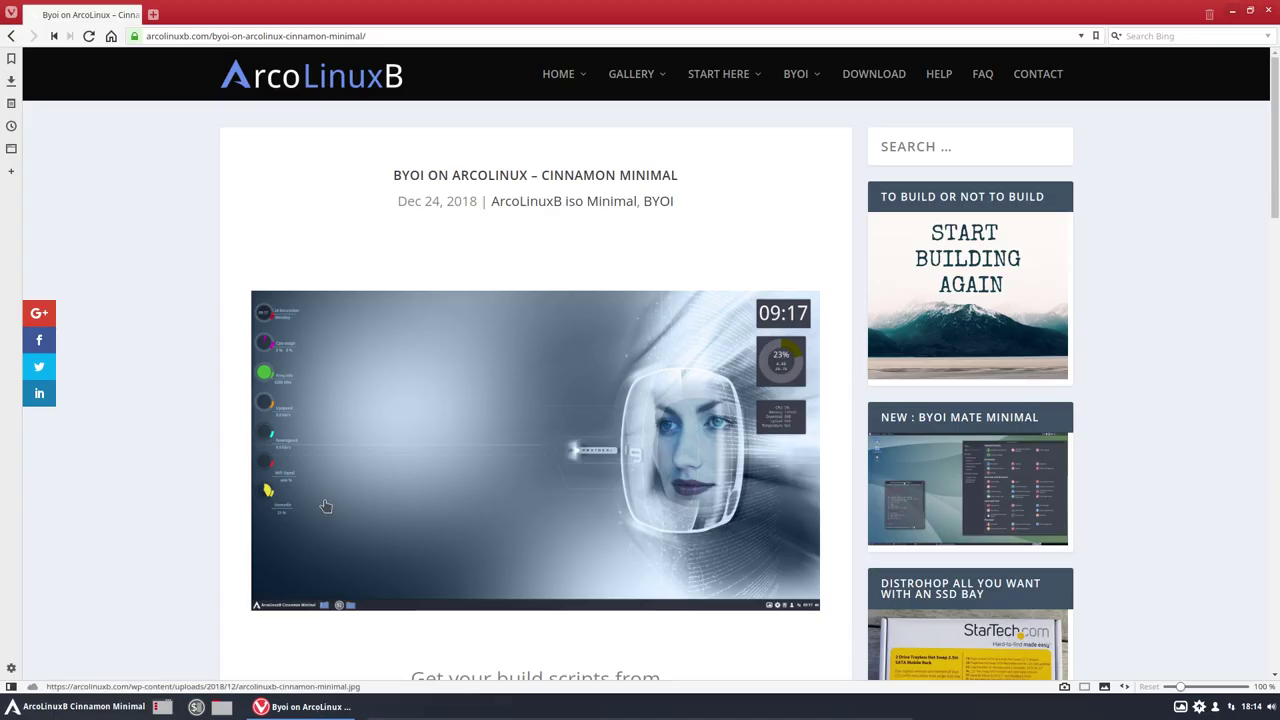
pyautogui.scroll(-3, 326, 505)
pyautogui.scroll(-6, 424, 367)
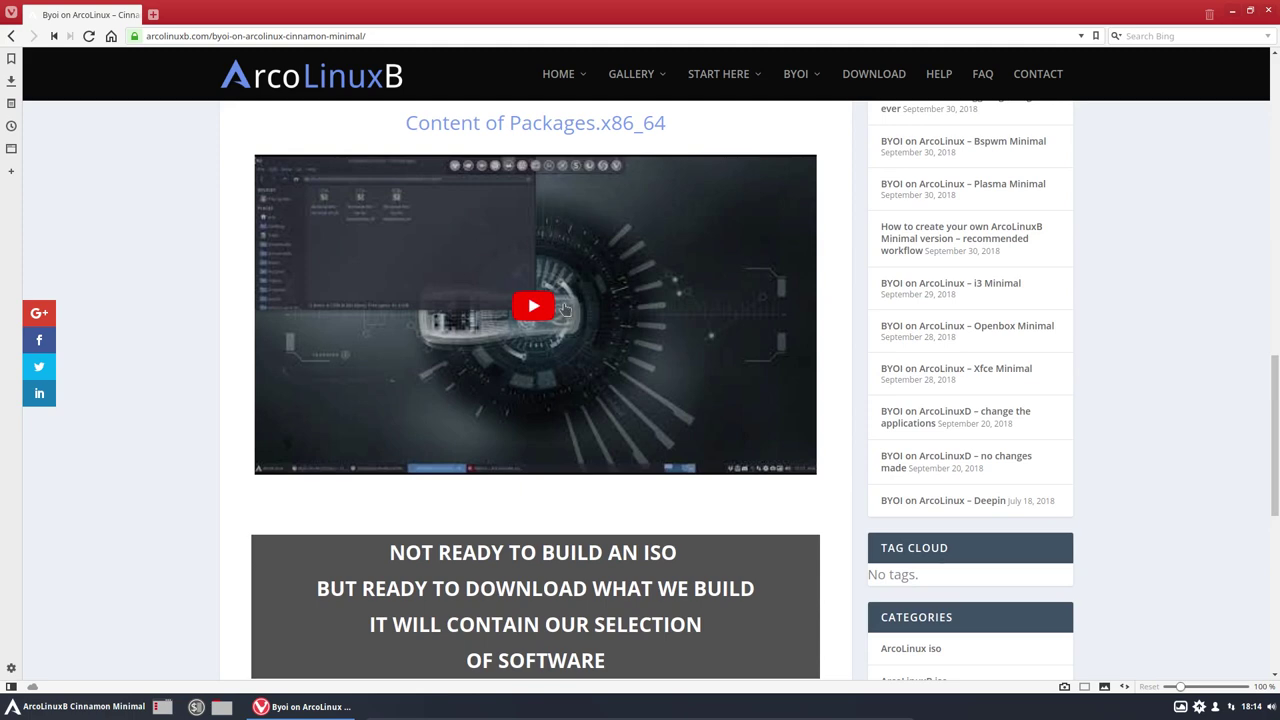
pyautogui.scroll(8, 563, 310)
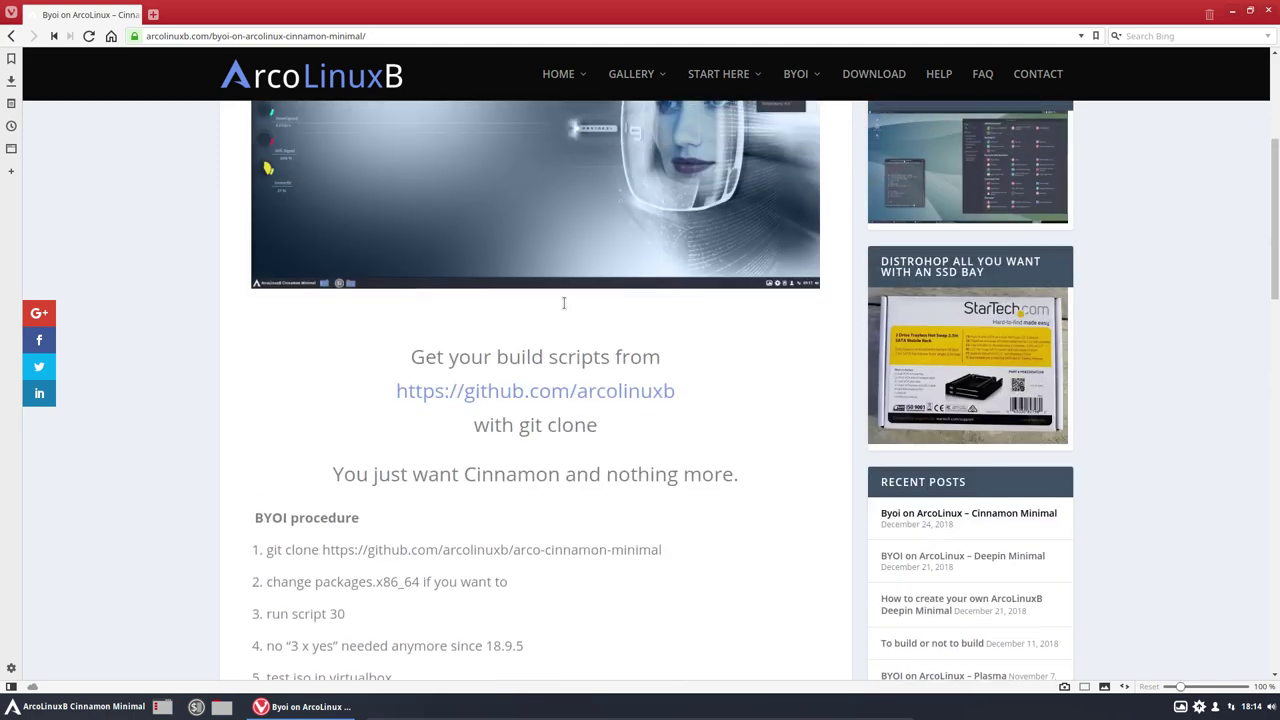
# Step: Minimize Vivaldi, browse the Cinnamon menu's Accessories category, then bring Vivaldi back
pyautogui.click(1231, 12)
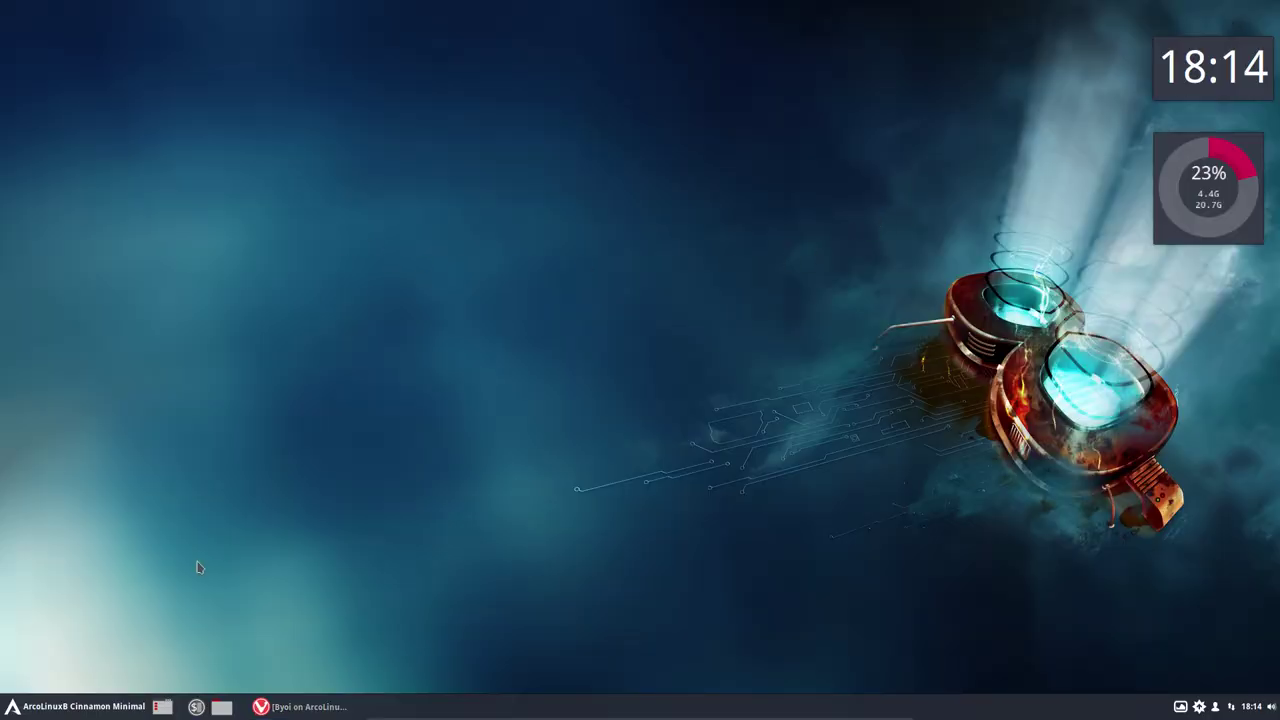
pyautogui.click(82, 705)
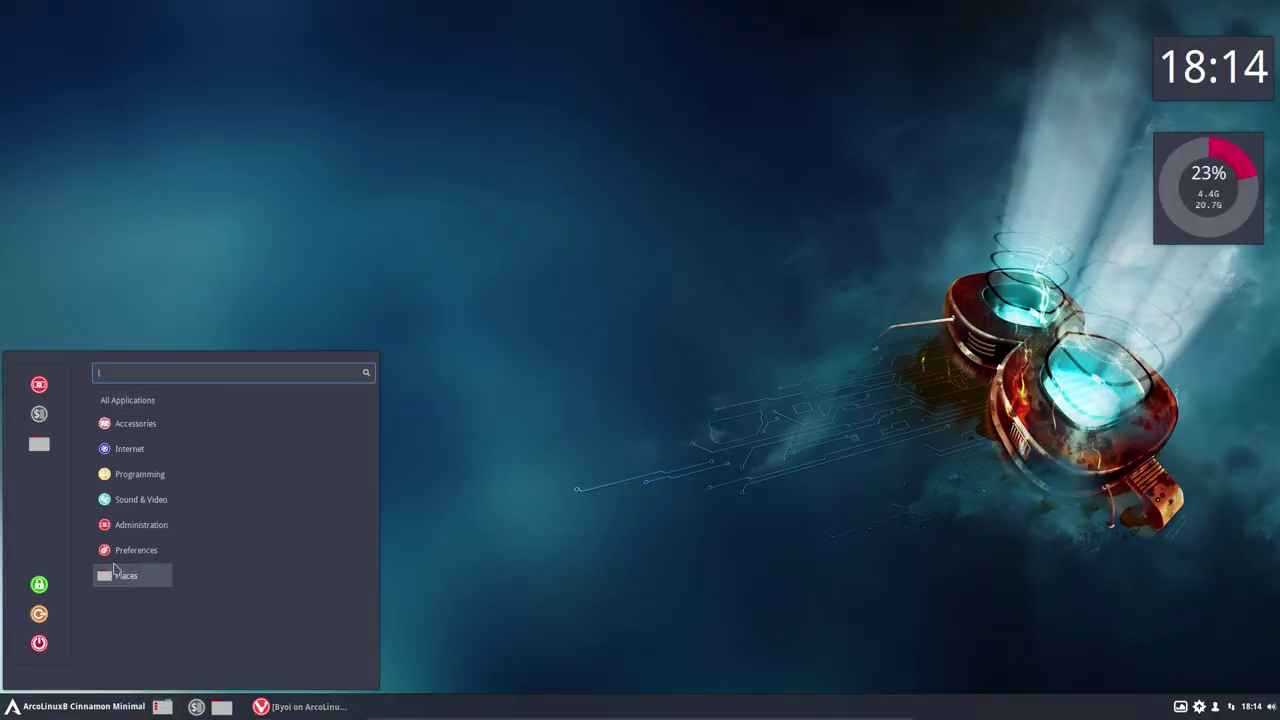
pyautogui.moveTo(121, 433)
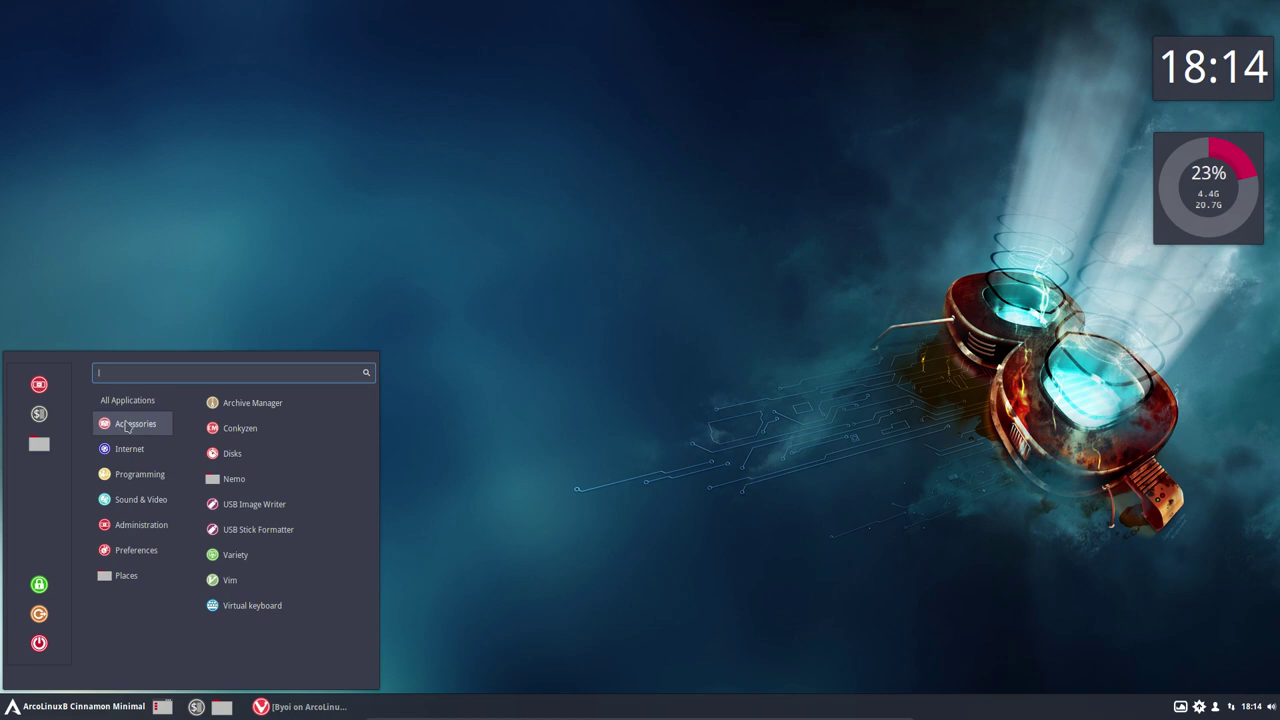
pyautogui.click(300, 705)
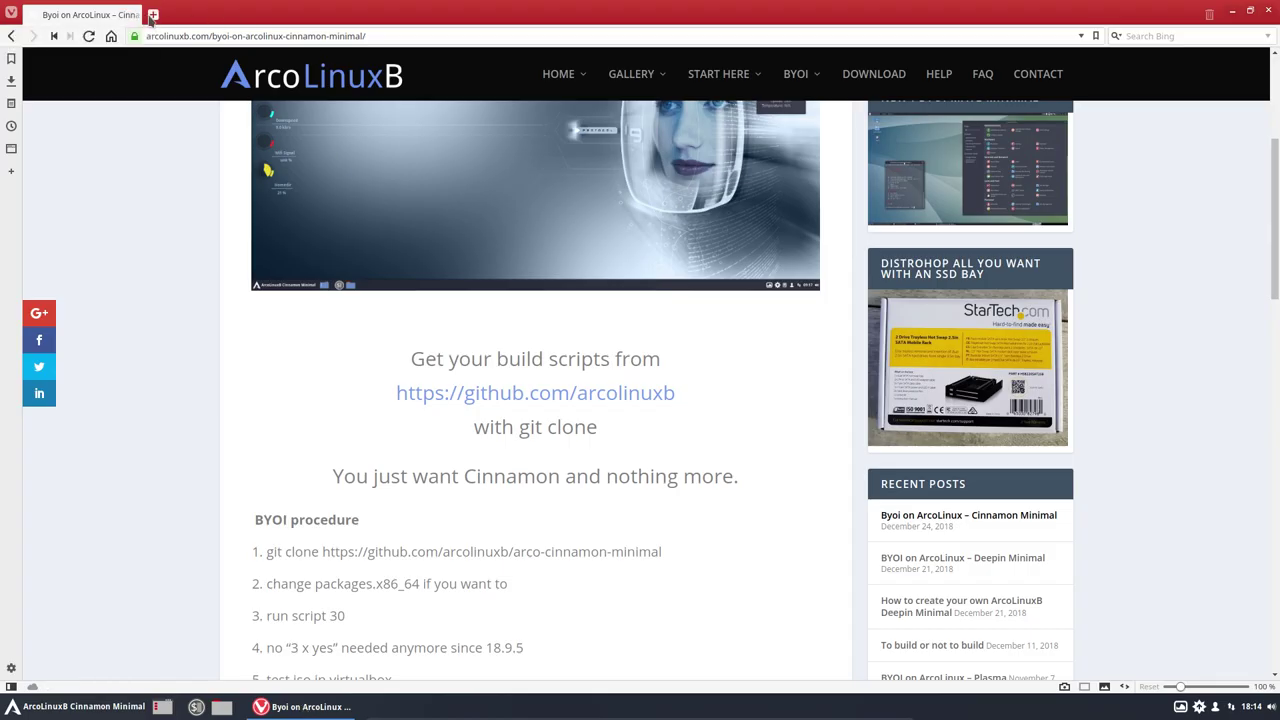
# Step: Load erikdubois.be in a new Vivaldi tab
pyautogui.click(153, 15)
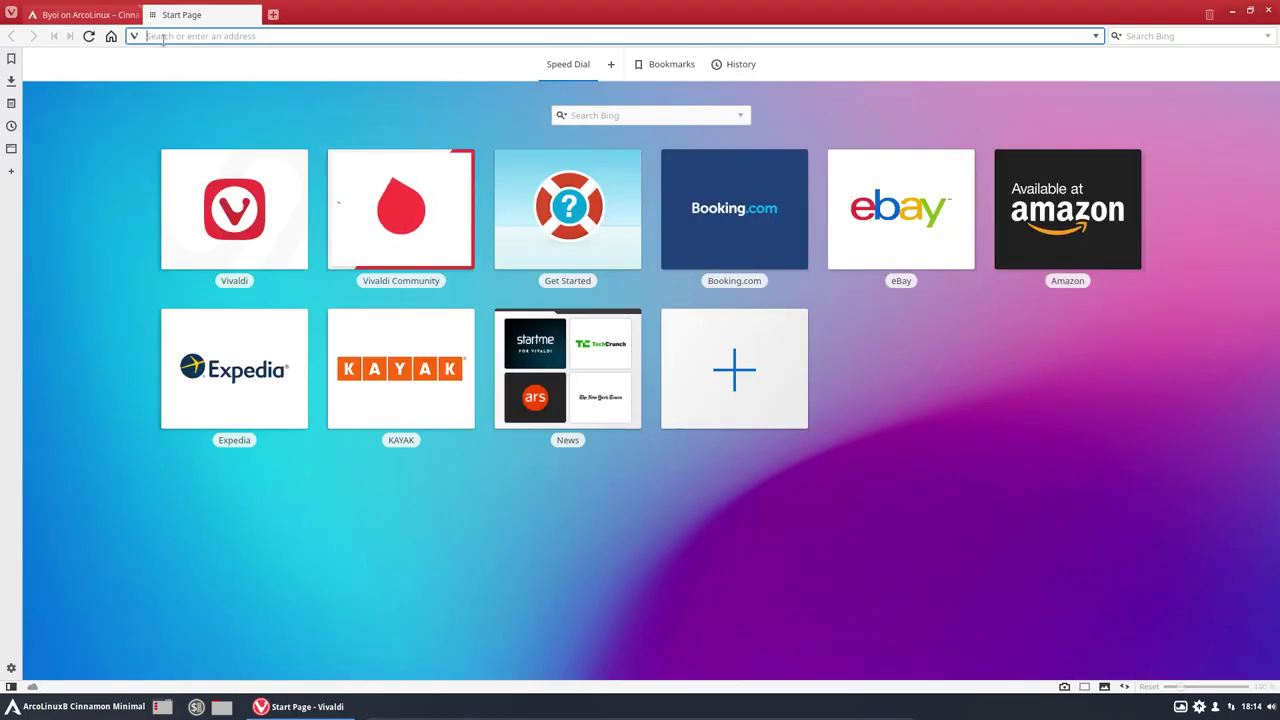
pyautogui.write('a')
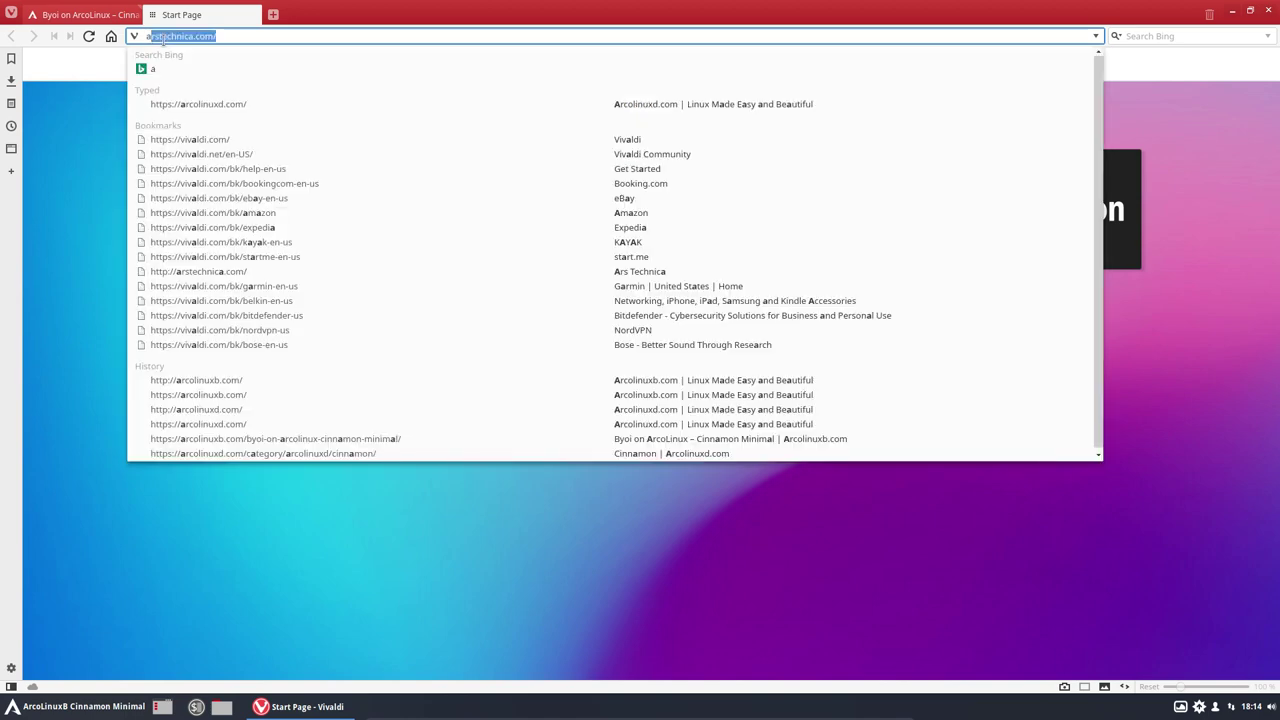
pyautogui.press('BackSpace')
pyautogui.press('BackSpace')
pyautogui.write('erikdu')
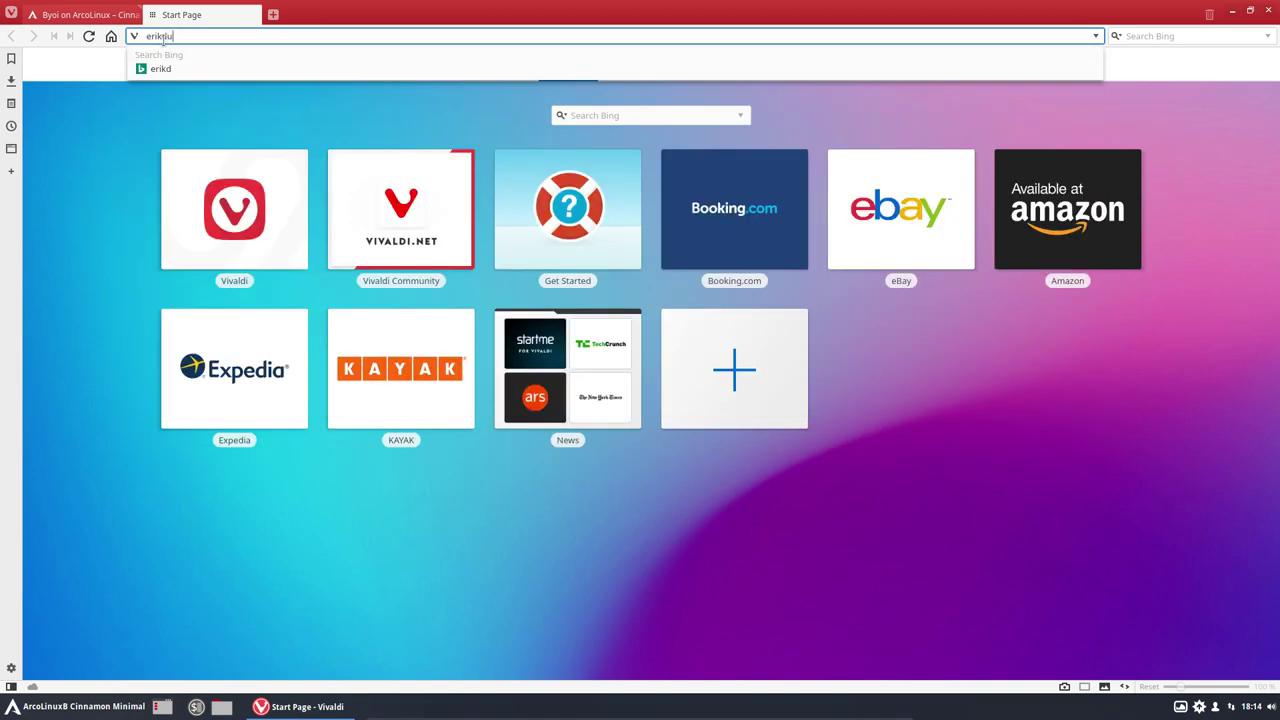
pyautogui.write('bois.be')
pyautogui.press('Return')
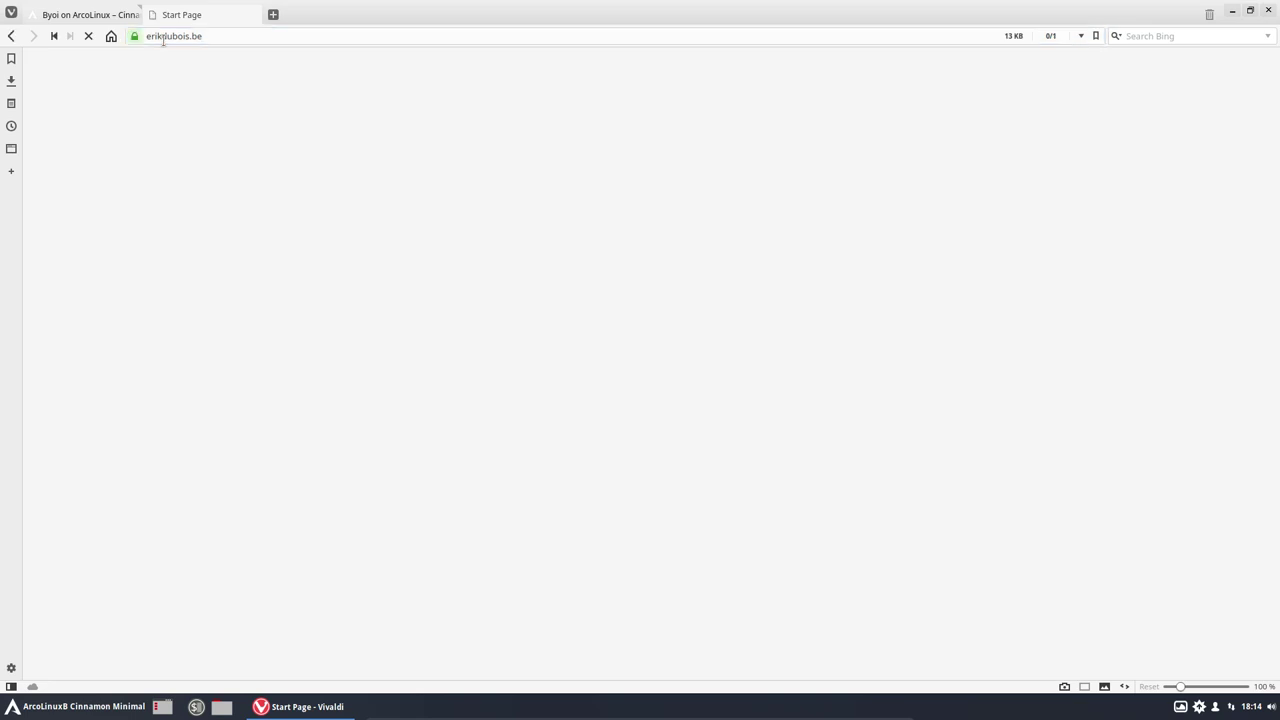
# Step: Look through the topic categories in the erikdubois.be site menu
pyautogui.moveTo(537, 114)
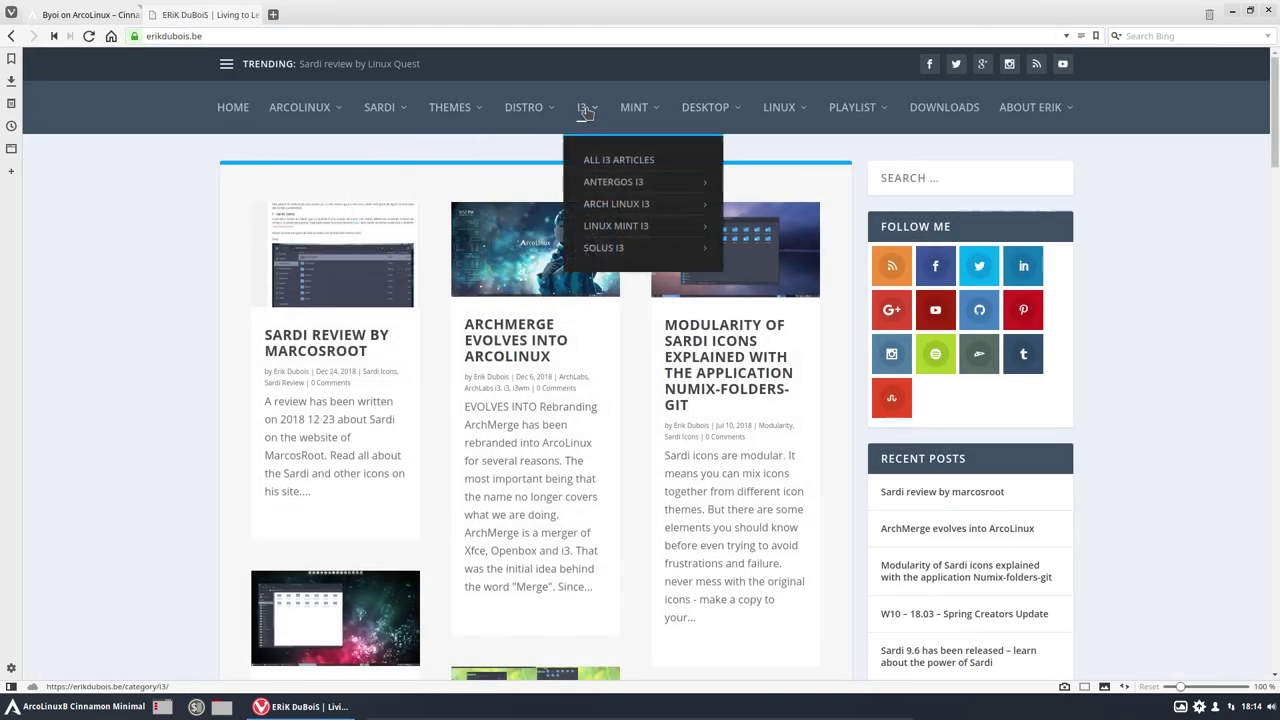
pyautogui.moveTo(634, 114)
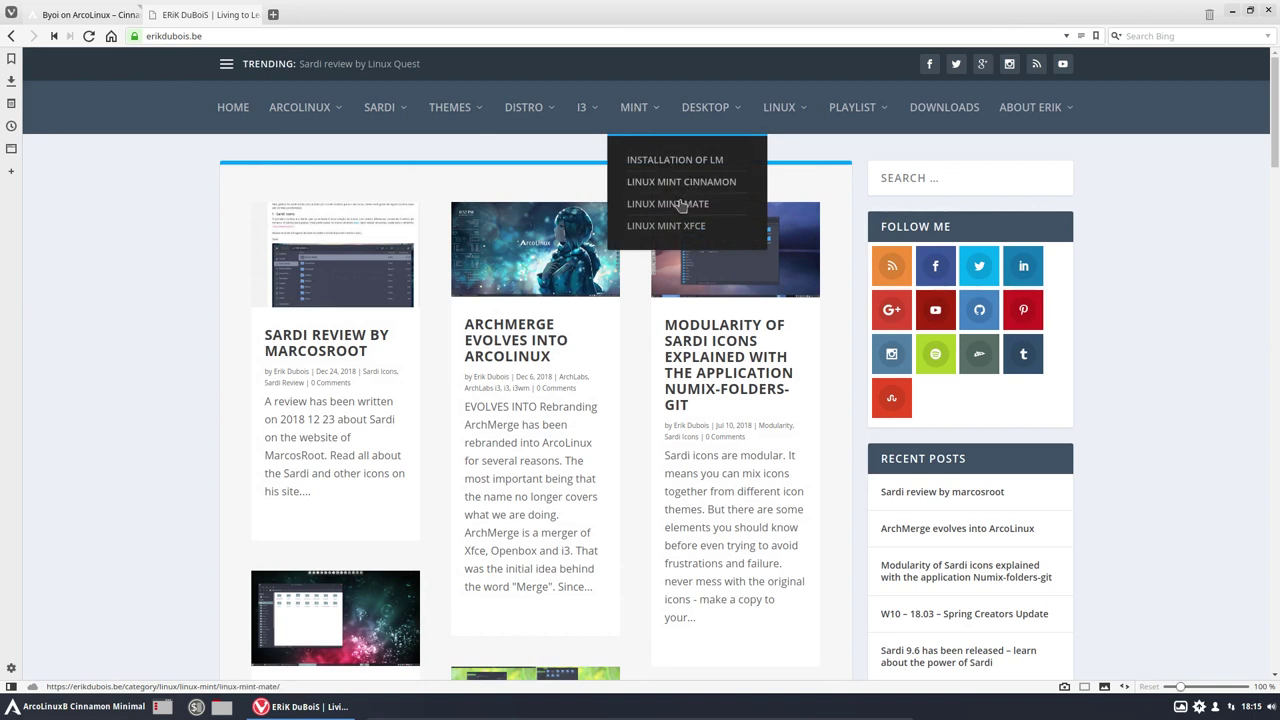
pyautogui.moveTo(722, 115)
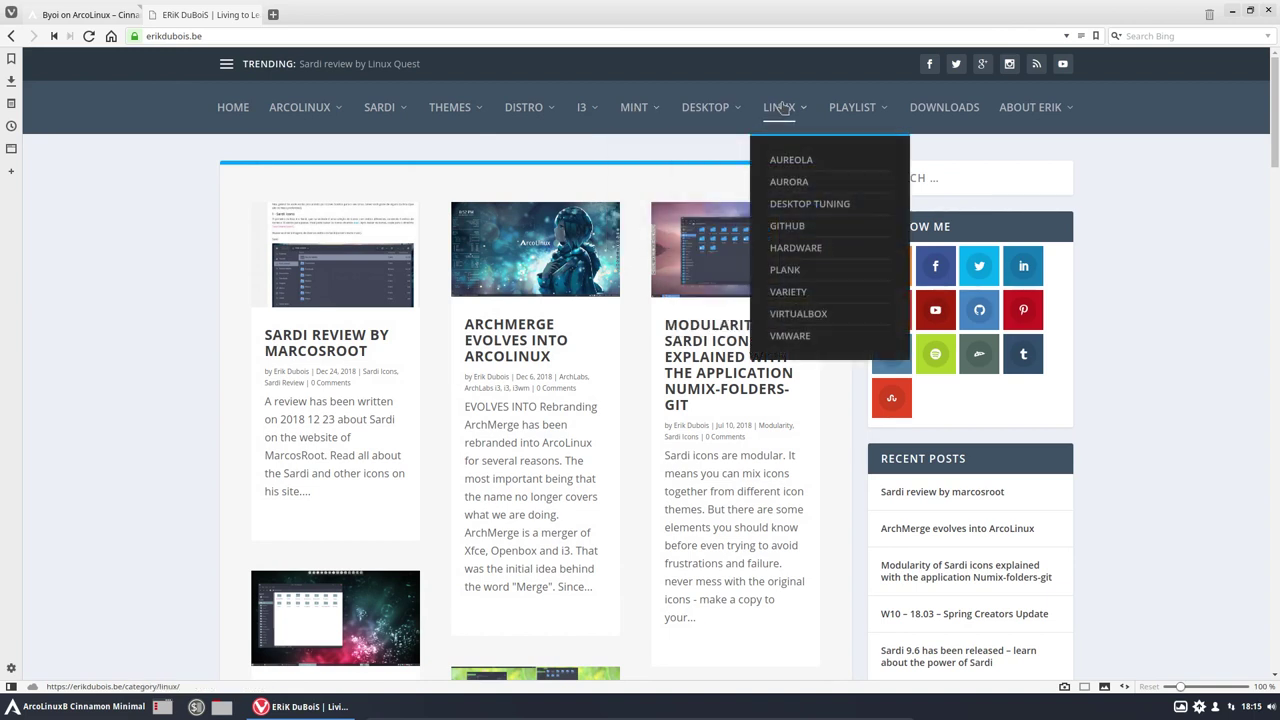
pyautogui.moveTo(853, 112)
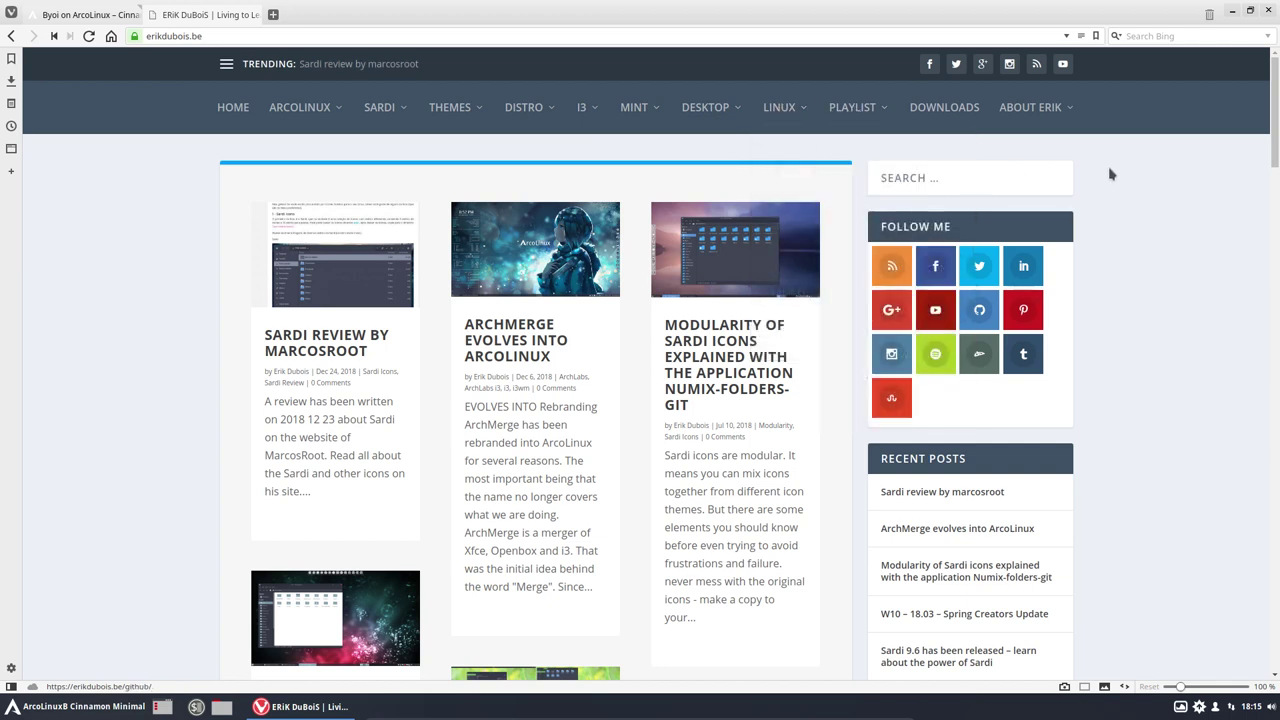
# Step: Search erikdubois.be for 'mint' and scroll through the results
pyautogui.click(1052, 184)
pyautogui.write('mint')
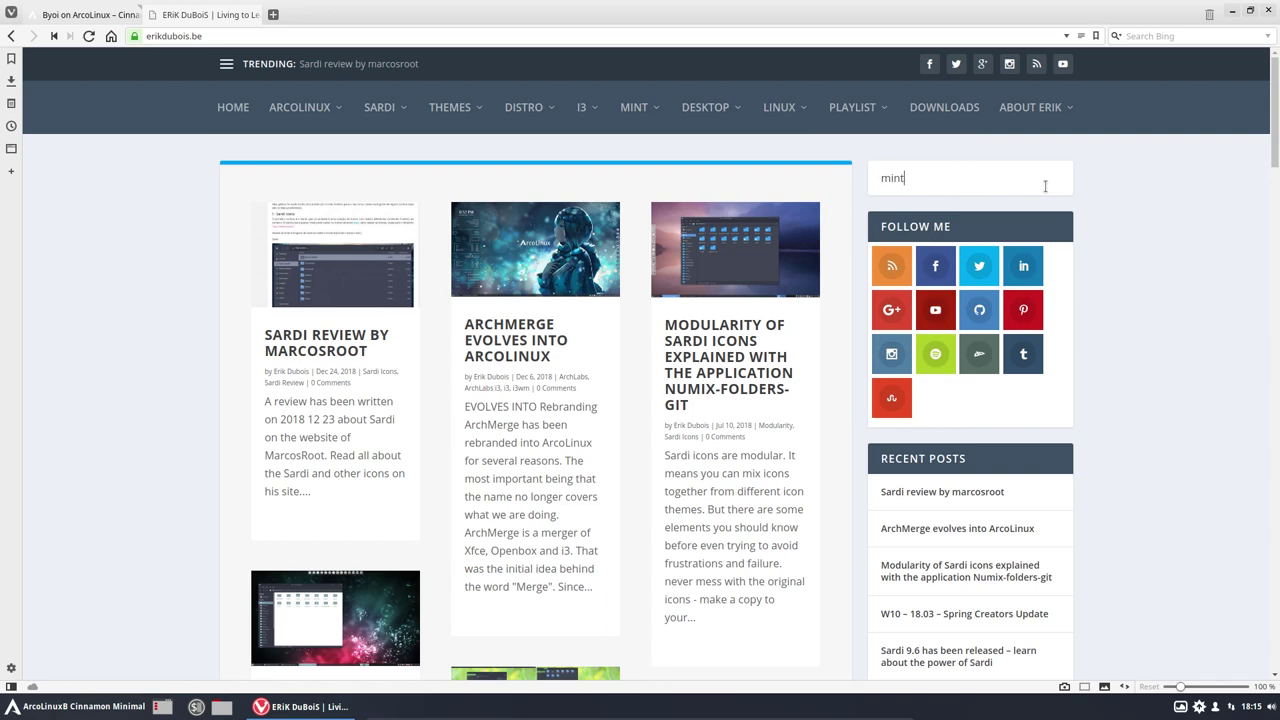
pyautogui.press('Return')
pyautogui.scroll(-8, 187, 364)
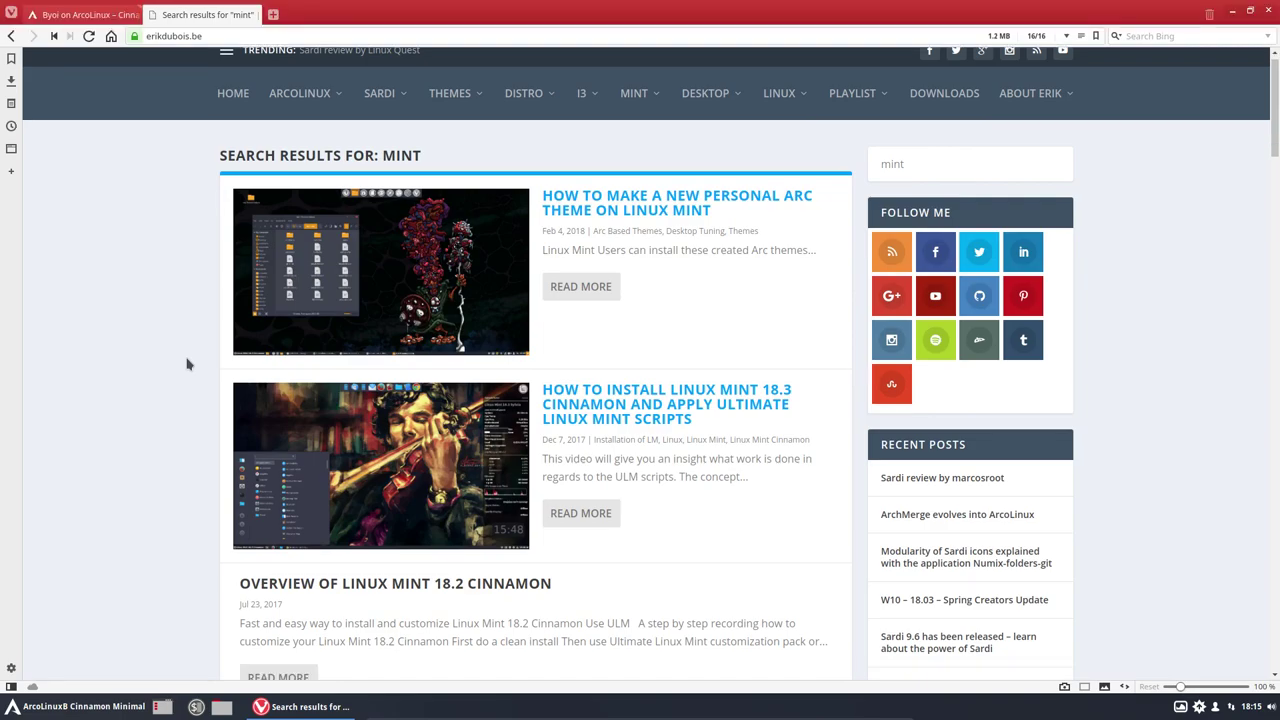
pyautogui.scroll(-20, 187, 364)
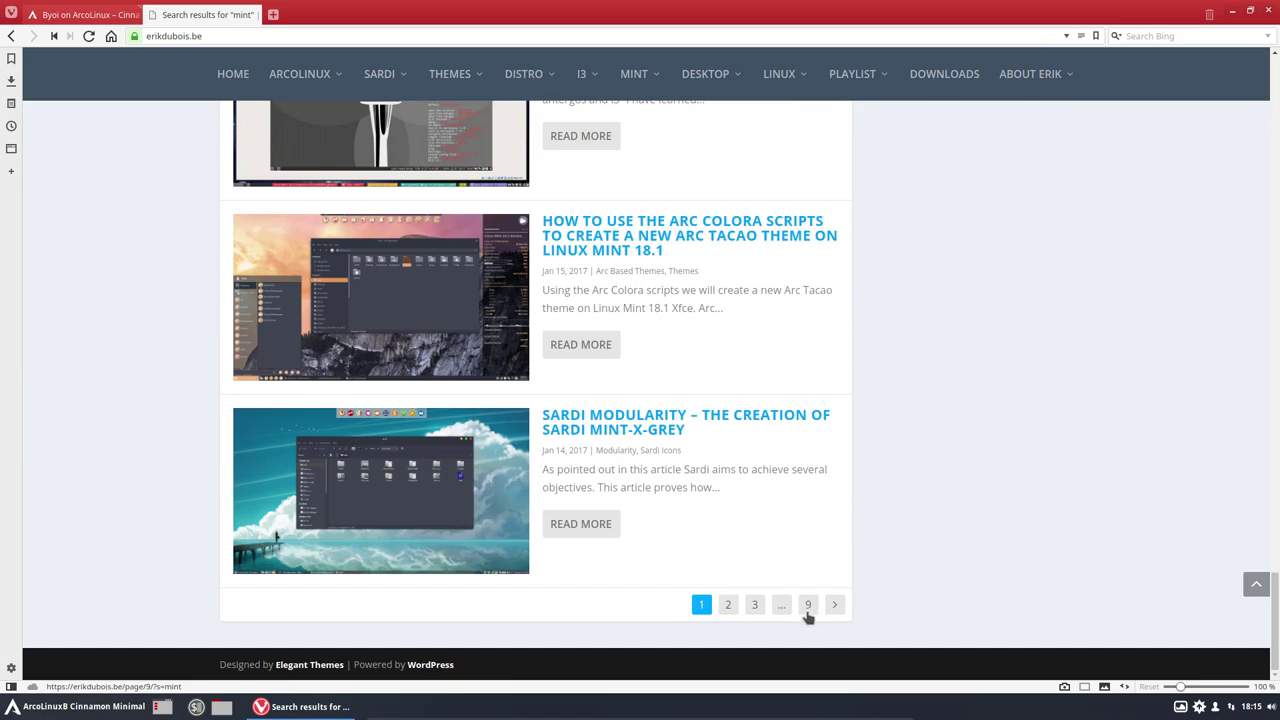
pyautogui.scroll(20, 712, 560)
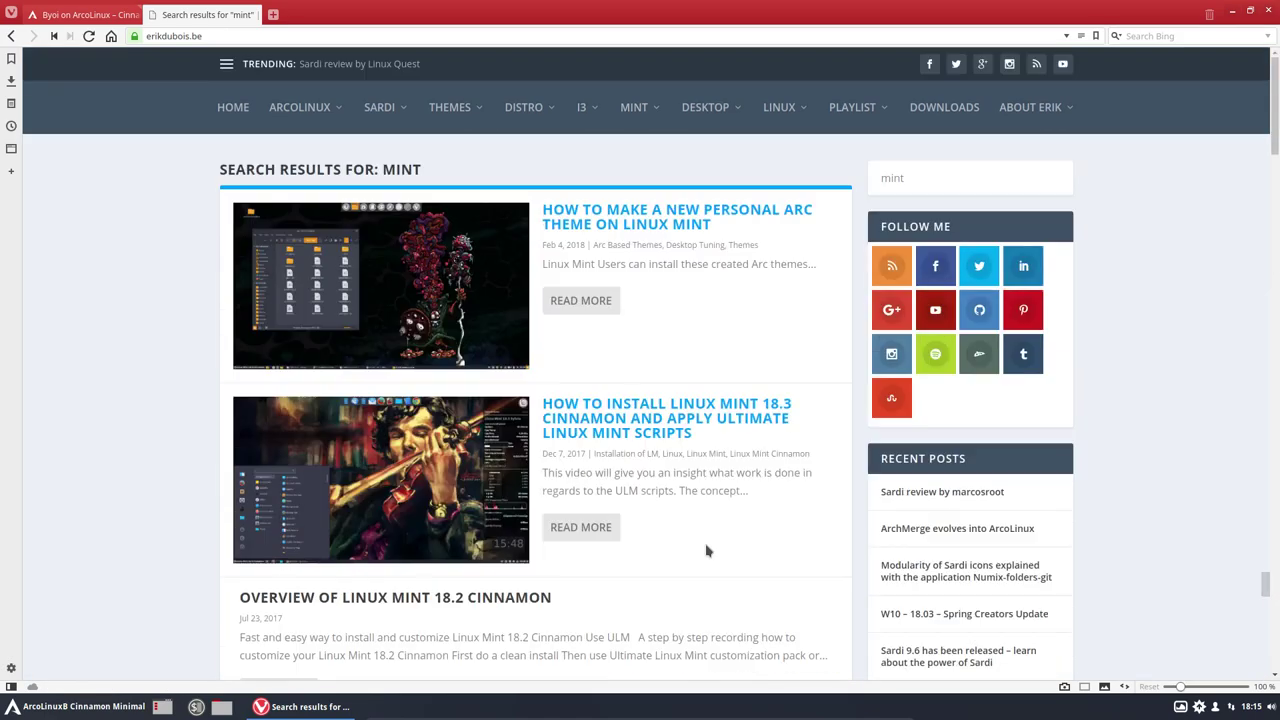
pyautogui.scroll(-10, 706, 550)
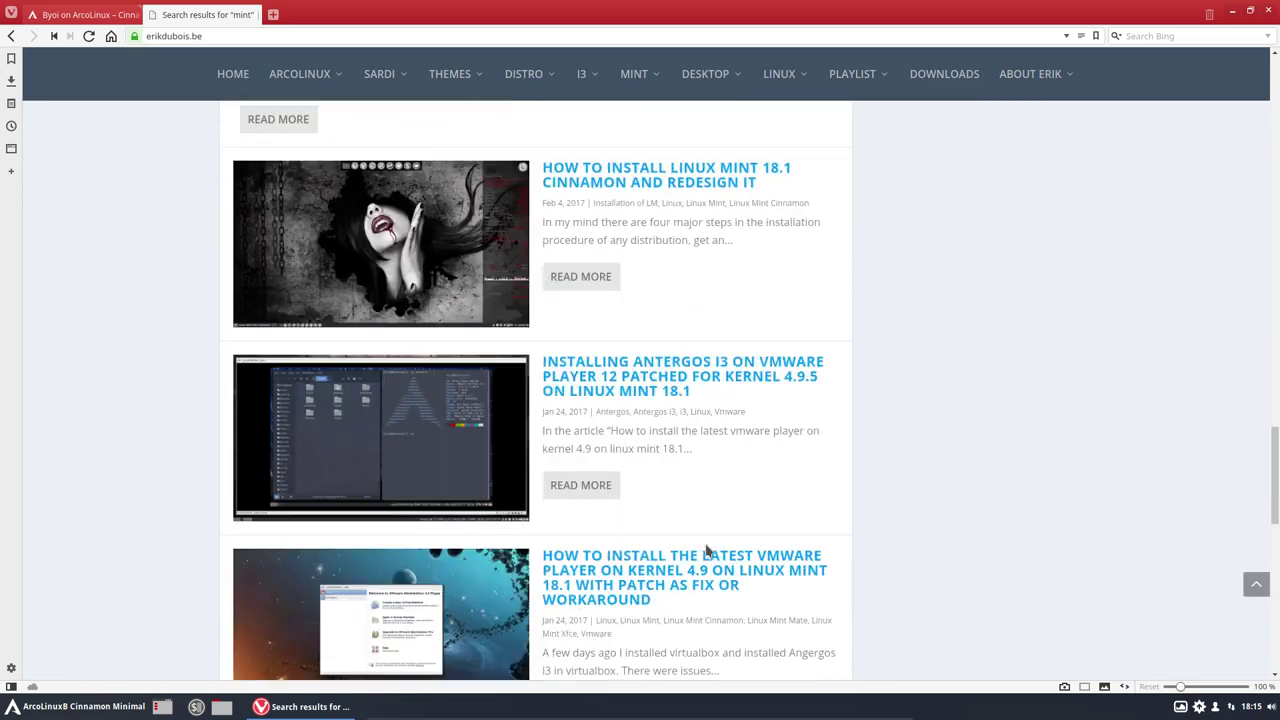
pyautogui.scroll(-5, 706, 550)
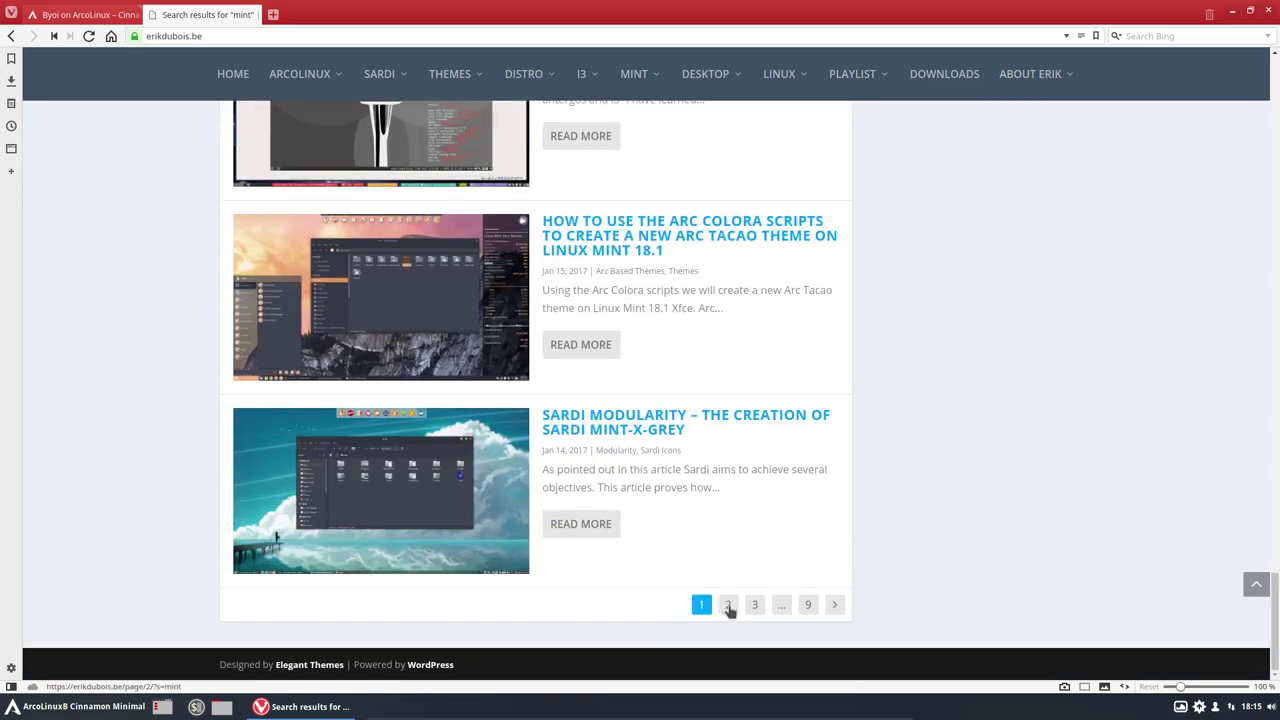
# Step: View results page 9, return to page 1, then close Vivaldi
pyautogui.click(808, 607)
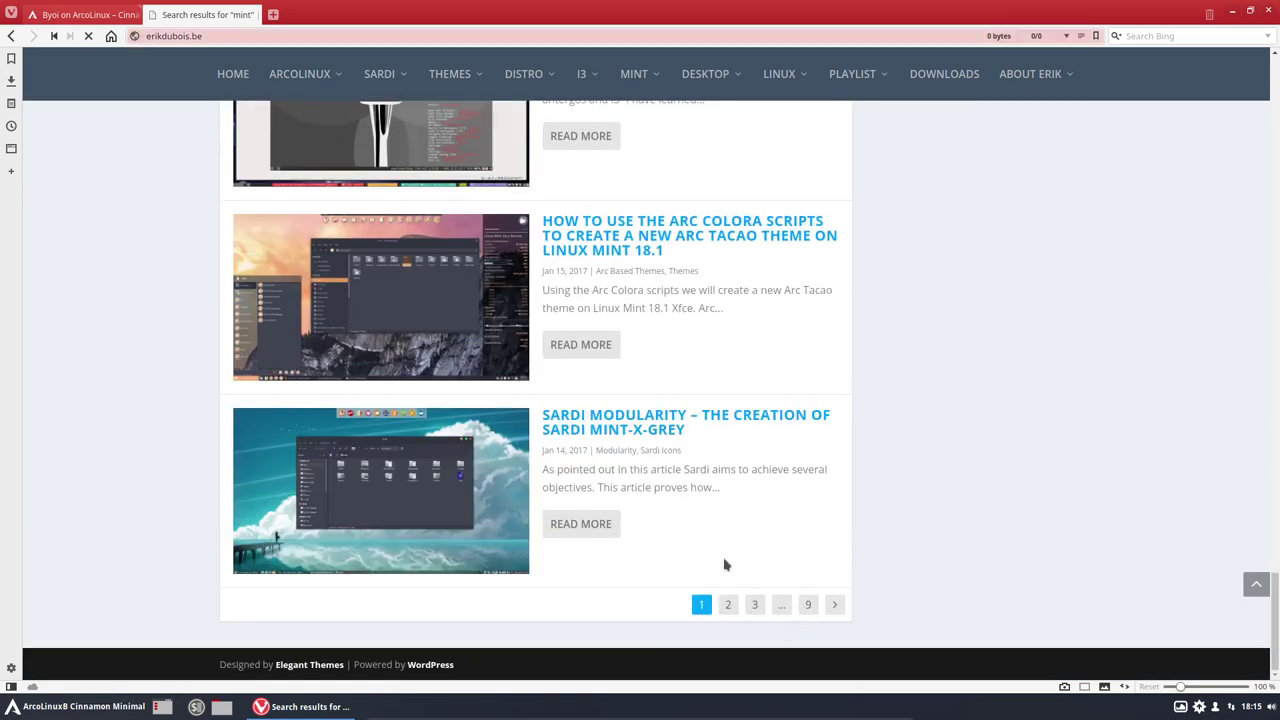
pyautogui.scroll(-5, 725, 565)
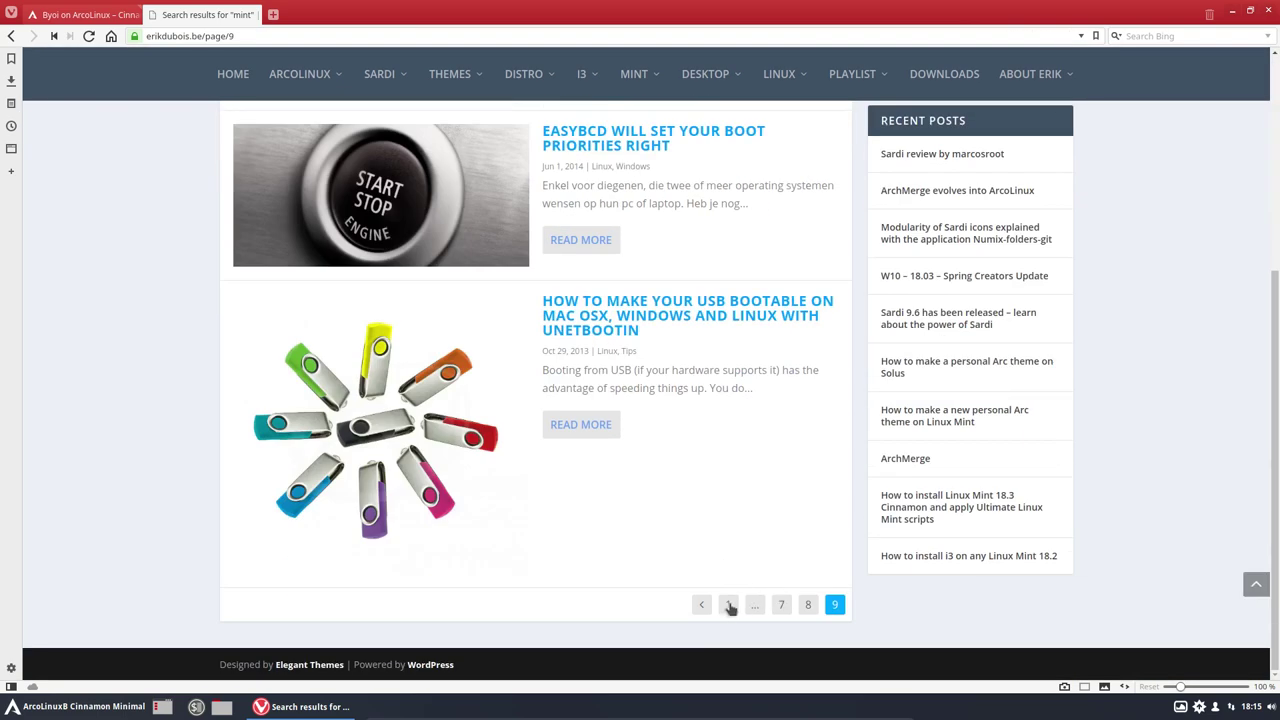
pyautogui.click(728, 605)
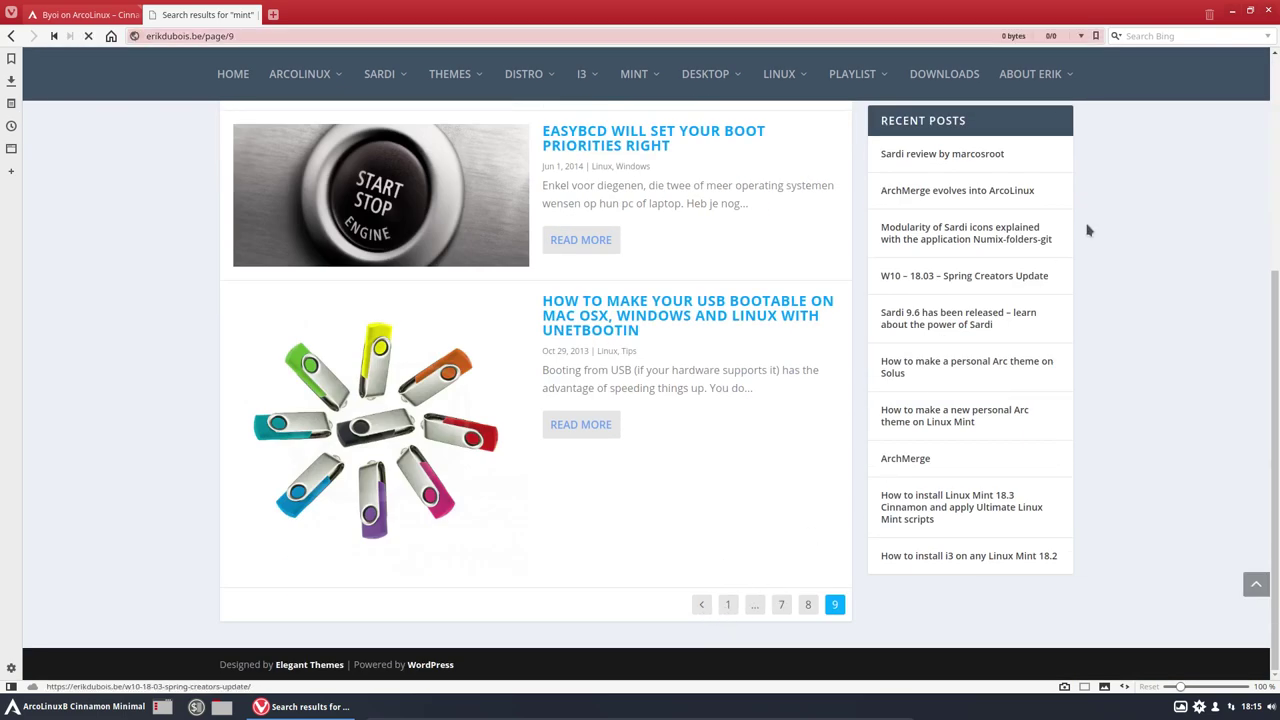
pyautogui.click(1268, 12)
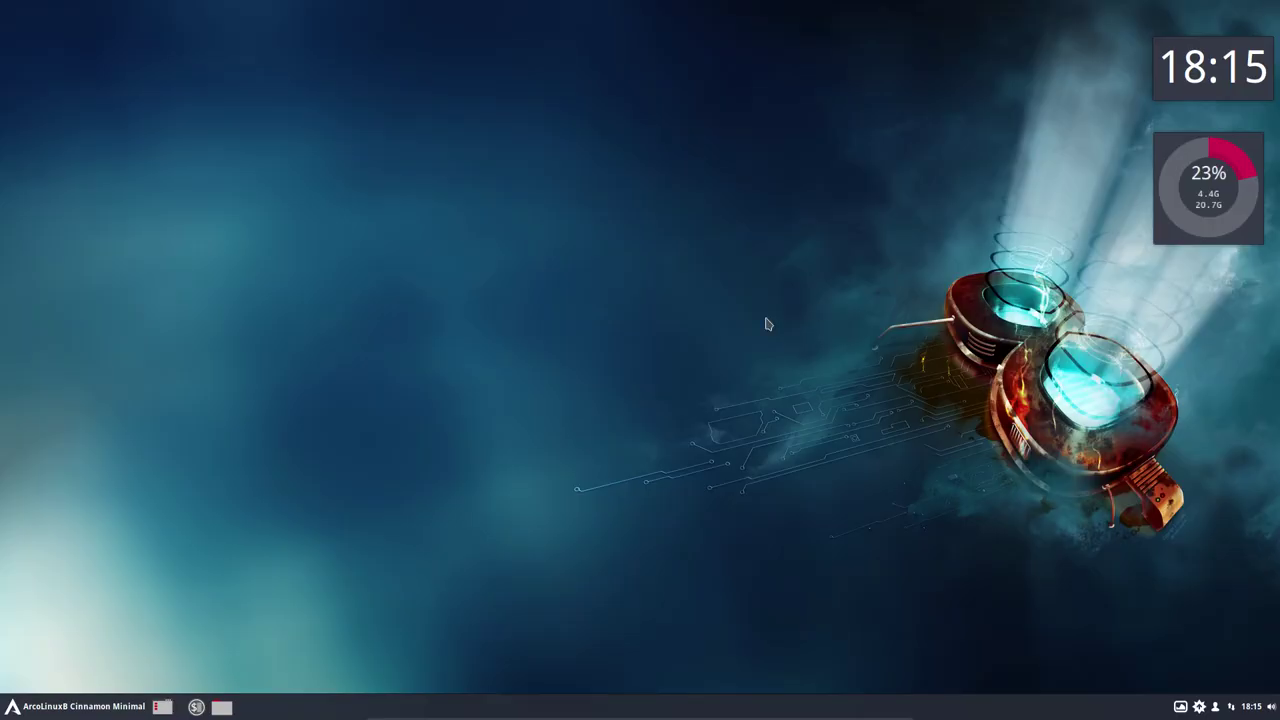